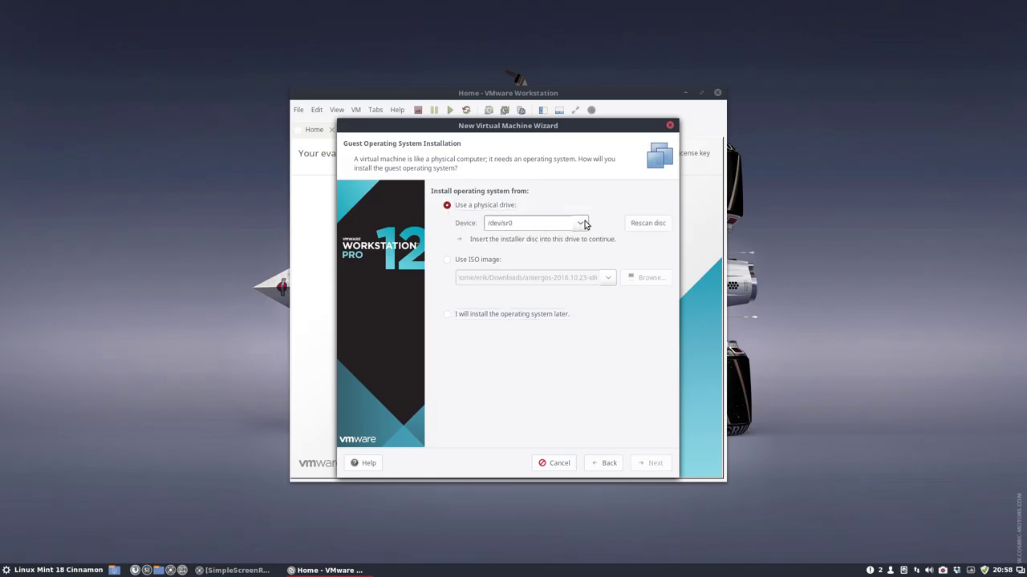
Choose to install the operating system later instead of from a physical drive or ISO image, and continue the wizard
left_click(584, 223)
left_click(451, 261)
left_click(447, 260)
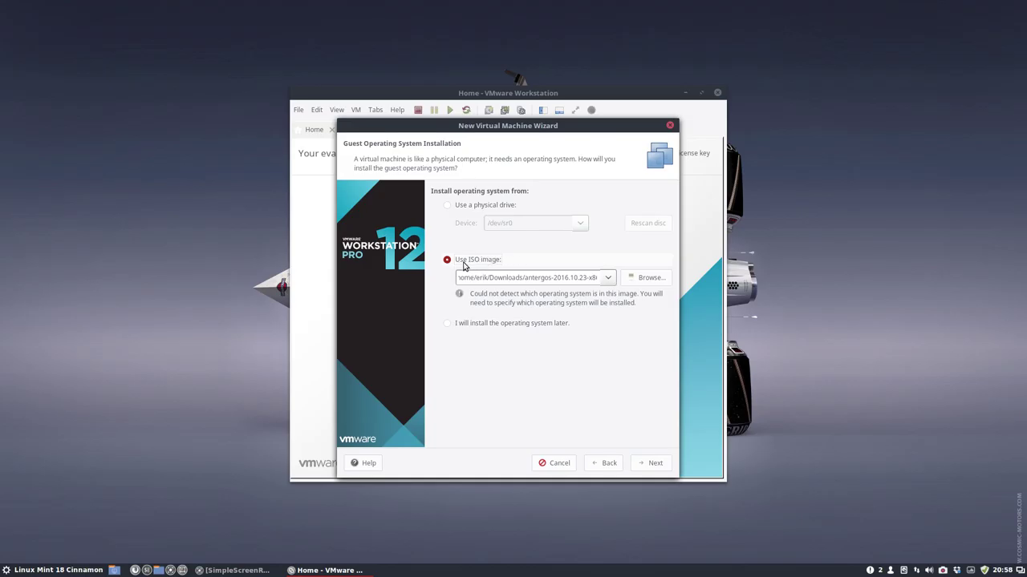
left_click(447, 323)
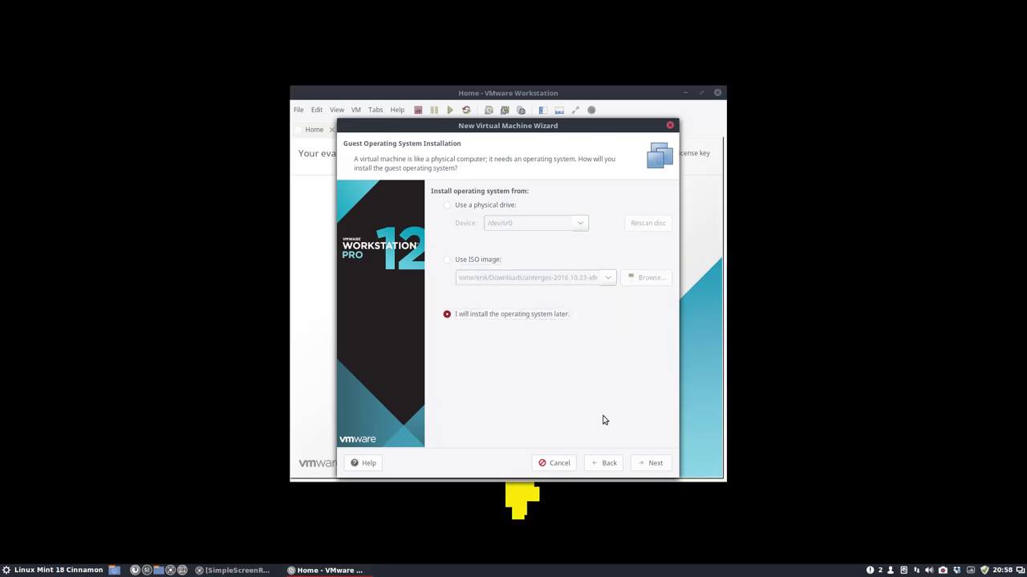
left_click(653, 463)
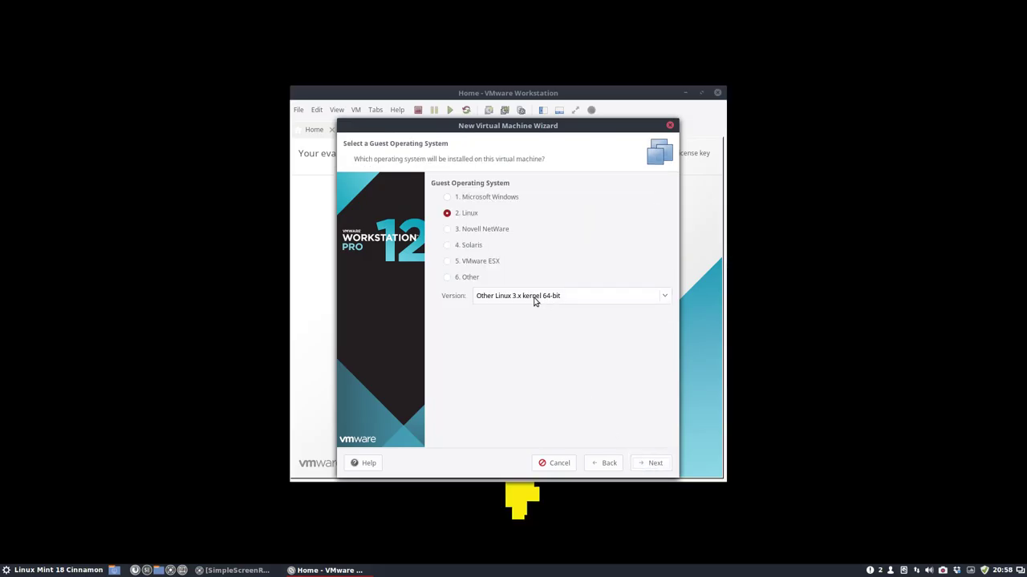
left_click(658, 462)
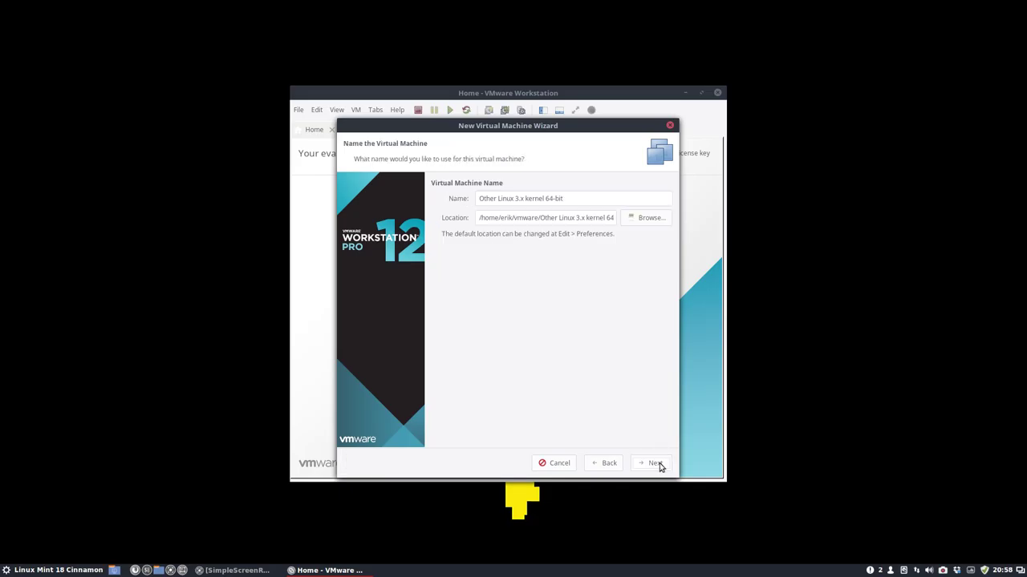
triple_click(576, 200)
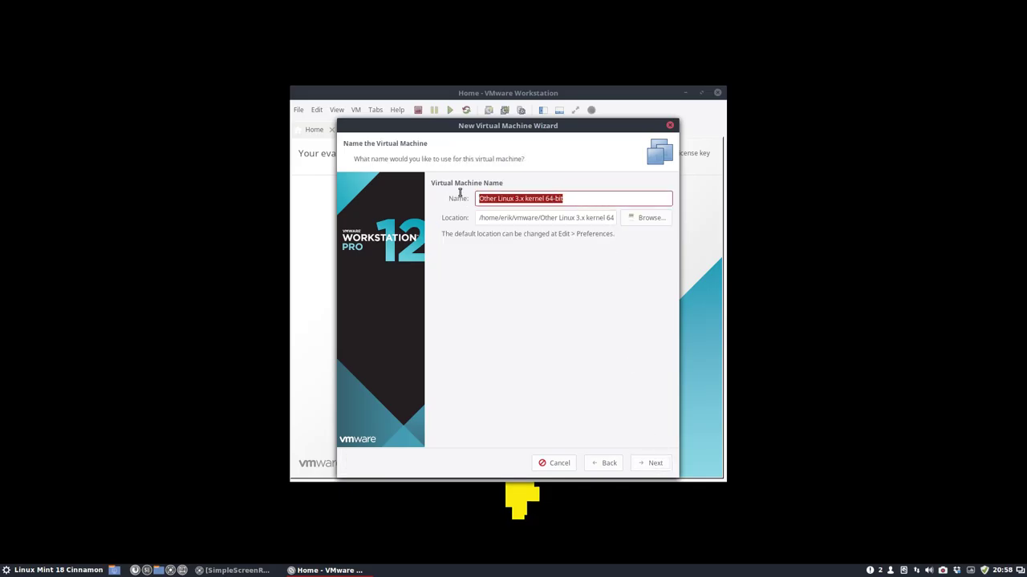
left_click(608, 468)
Set the Linux guest version to Ubuntu 64-bit and accept the default name and the 20 GB disk split into multiple files
left_click(536, 303)
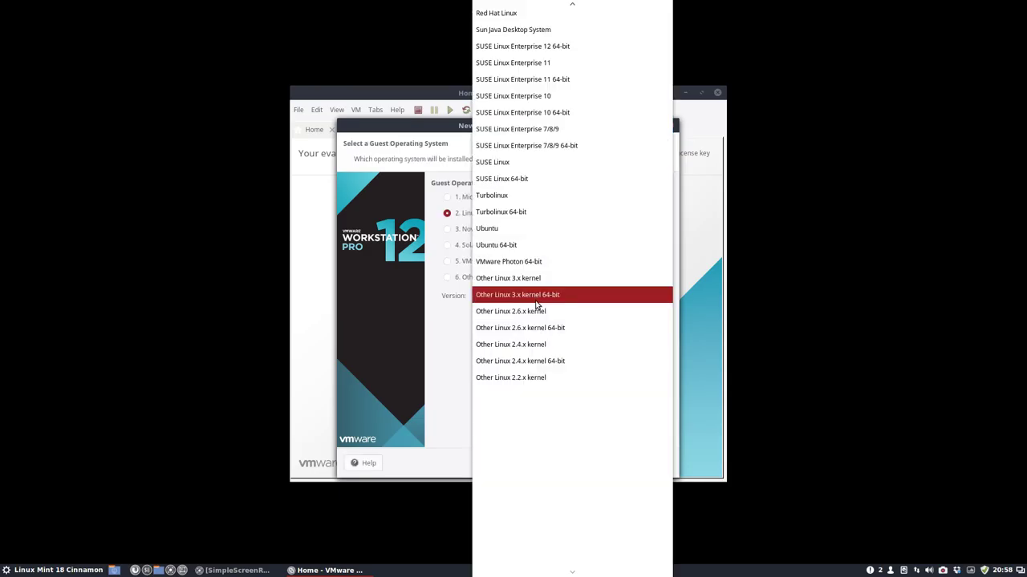
left_click(533, 247)
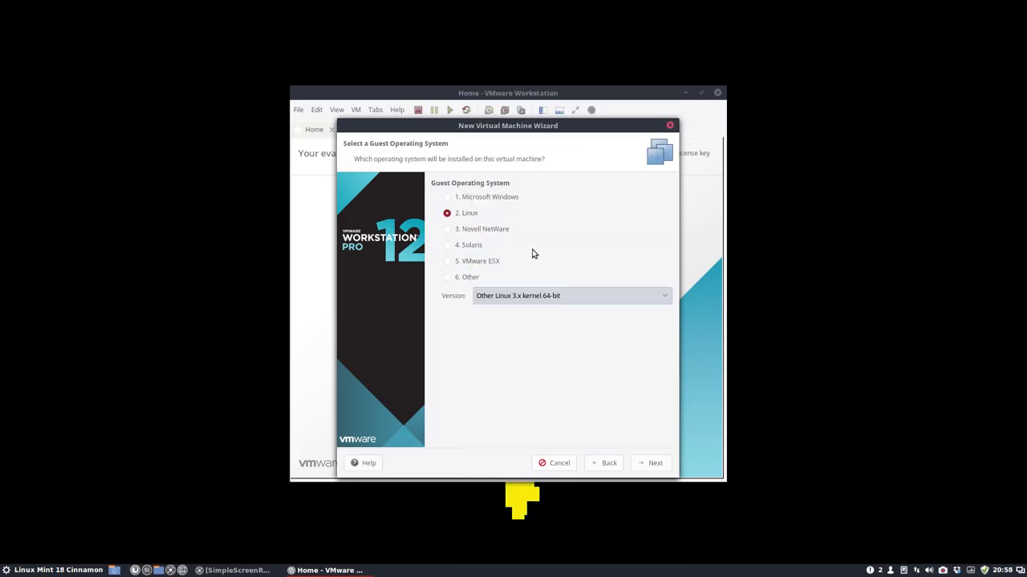
left_click(654, 464)
left_click(655, 464)
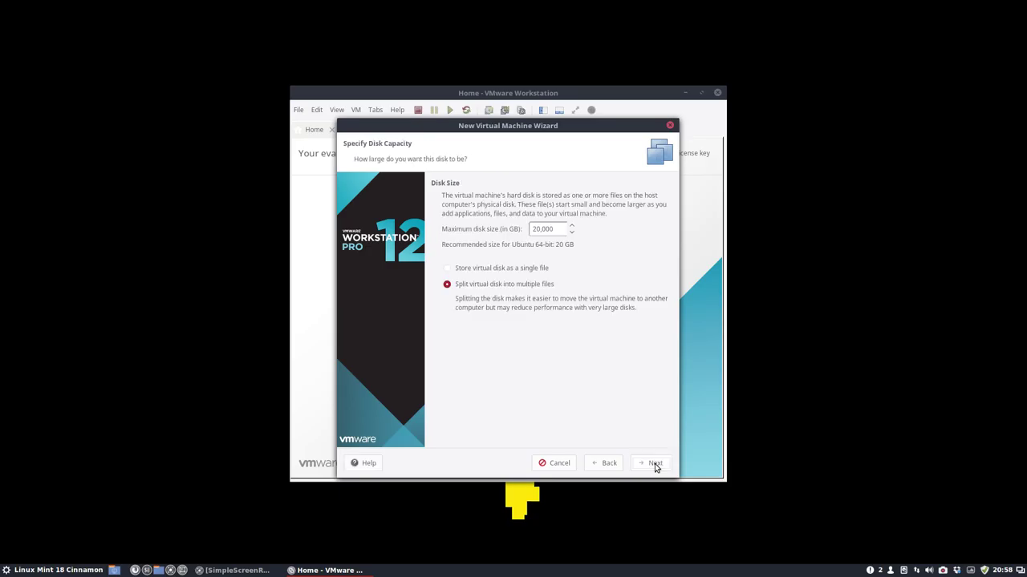
left_click(655, 463)
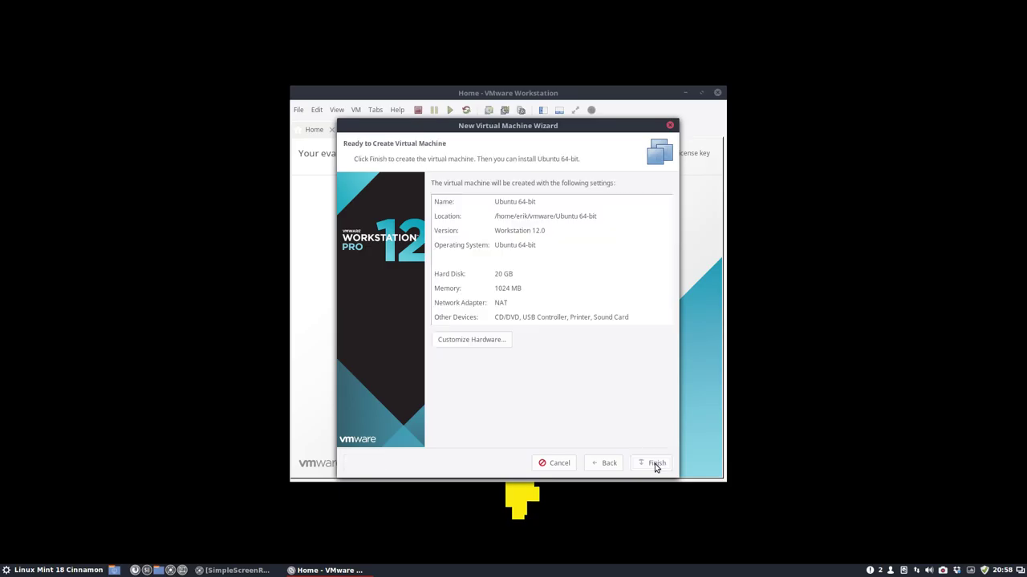
Customize the virtual machine's hardware with 4000 MB of memory and 4 cores per processor
left_click(476, 340)
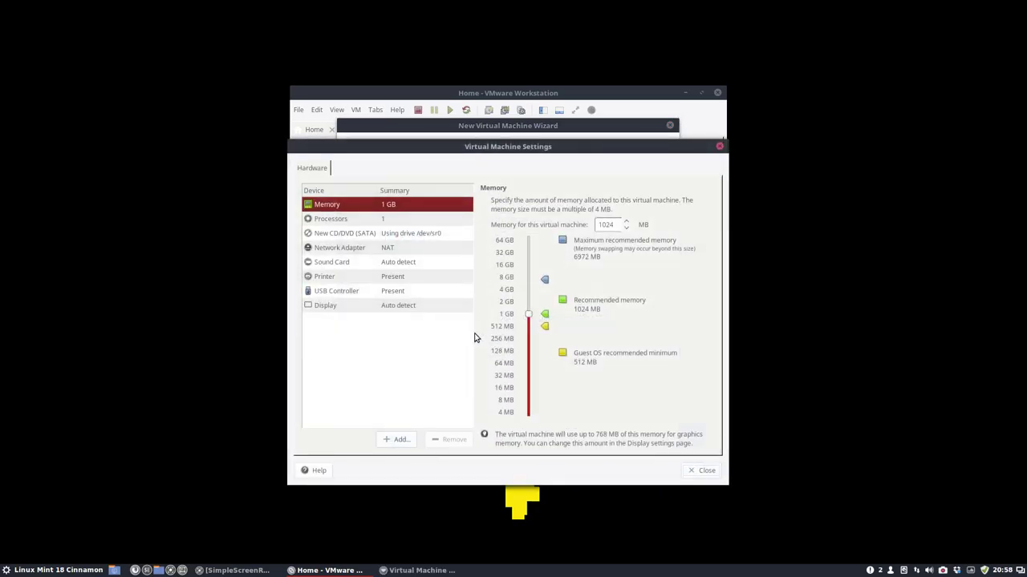
double_click(606, 225)
type("4096")
left_click(330, 218)
left_click(605, 225)
left_click(602, 269)
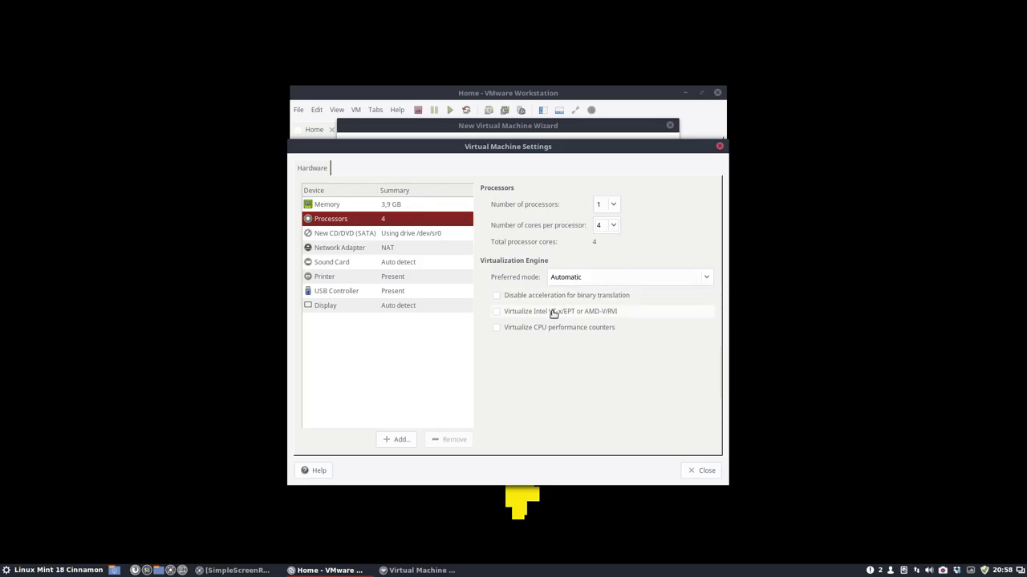
Review the CD/DVD drive, network adapter, sound card and printer settings of the virtual machine
left_click(393, 237)
left_click(389, 223)
left_click(390, 235)
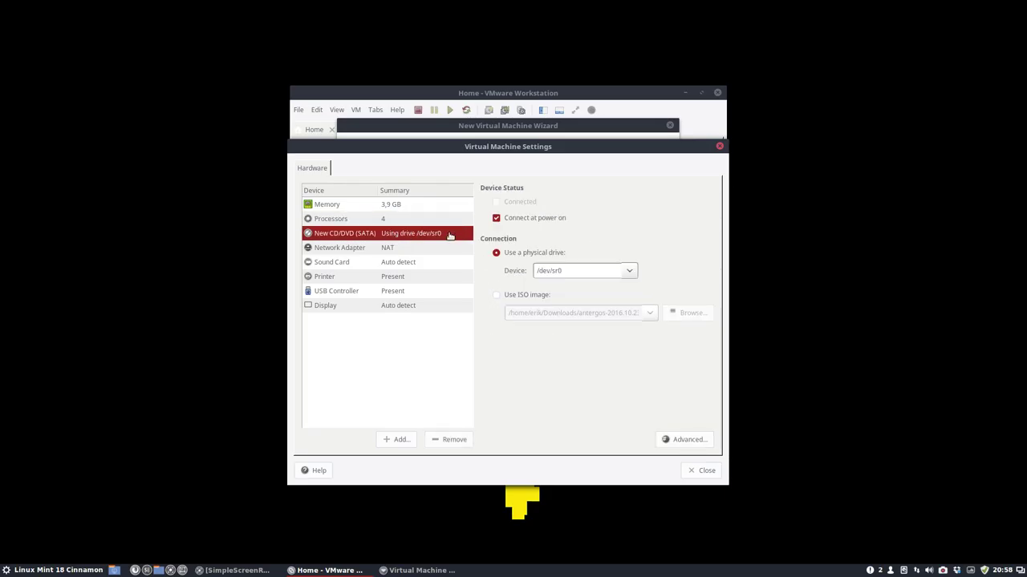
triple_click(569, 272)
left_click(361, 247)
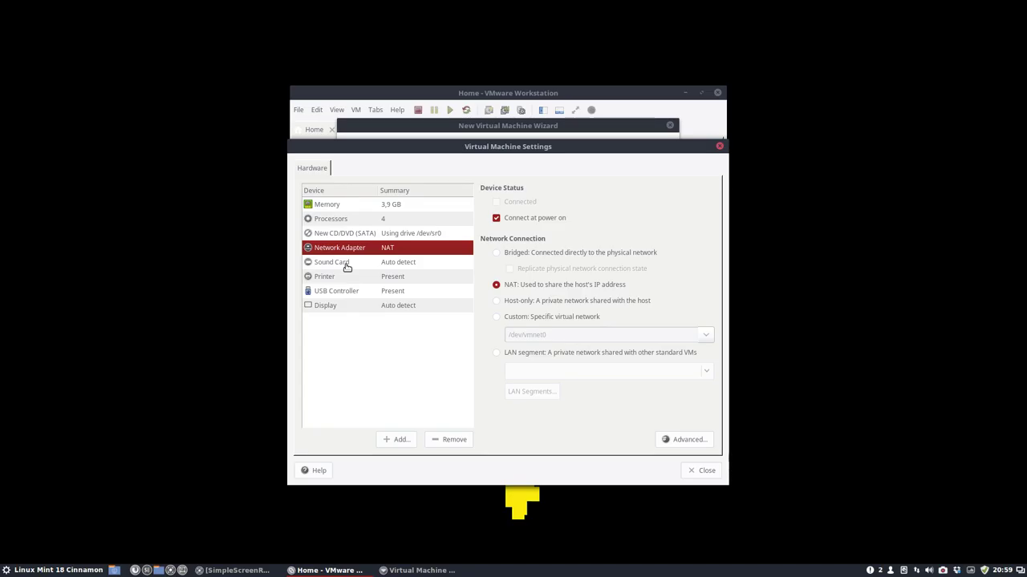
left_click(346, 265)
left_click(340, 279)
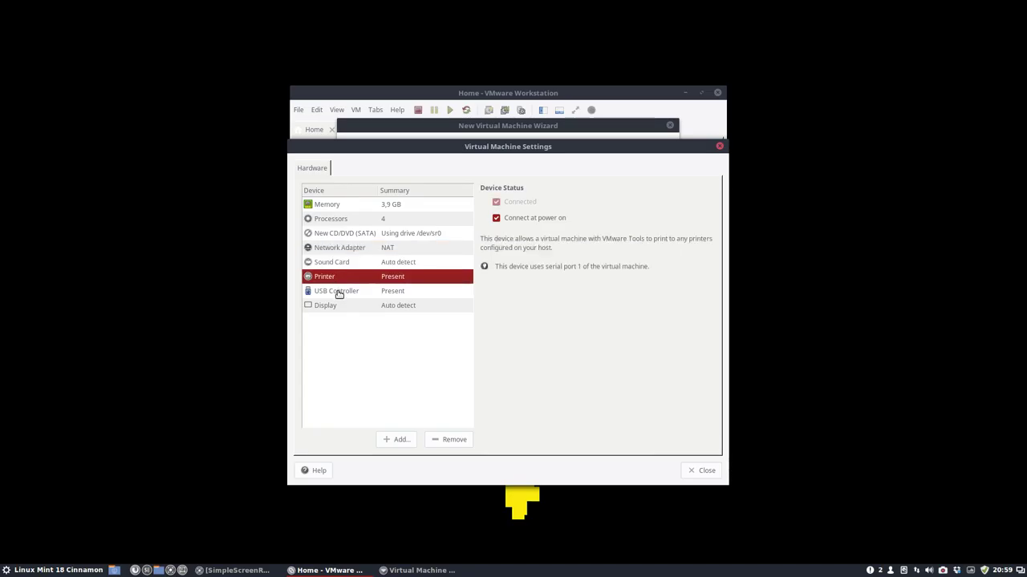
Enable Show all USB input devices for the USB controller, keeping USB 1.1 compatibility
left_click(339, 294)
left_click(589, 209)
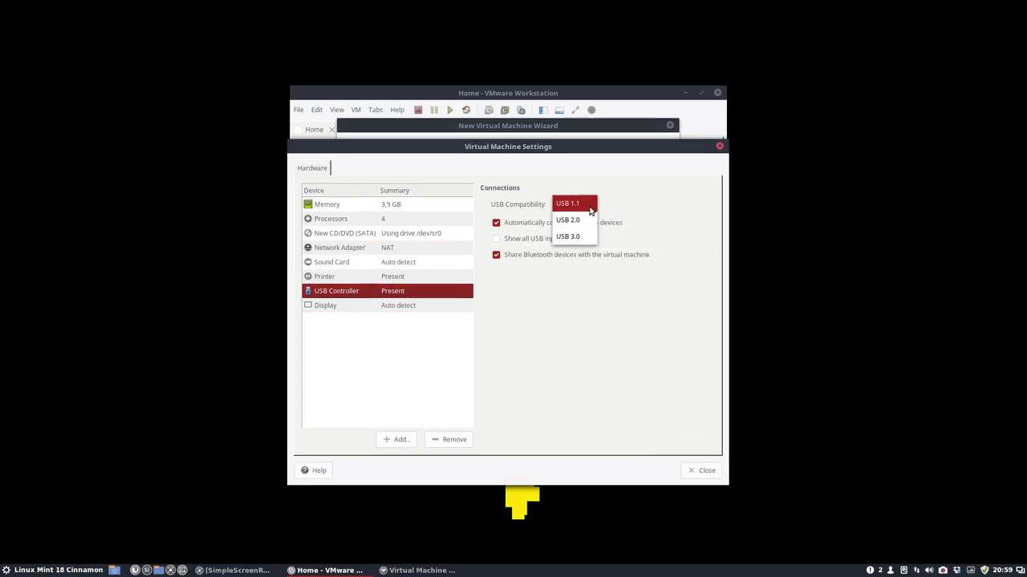
left_click(620, 204)
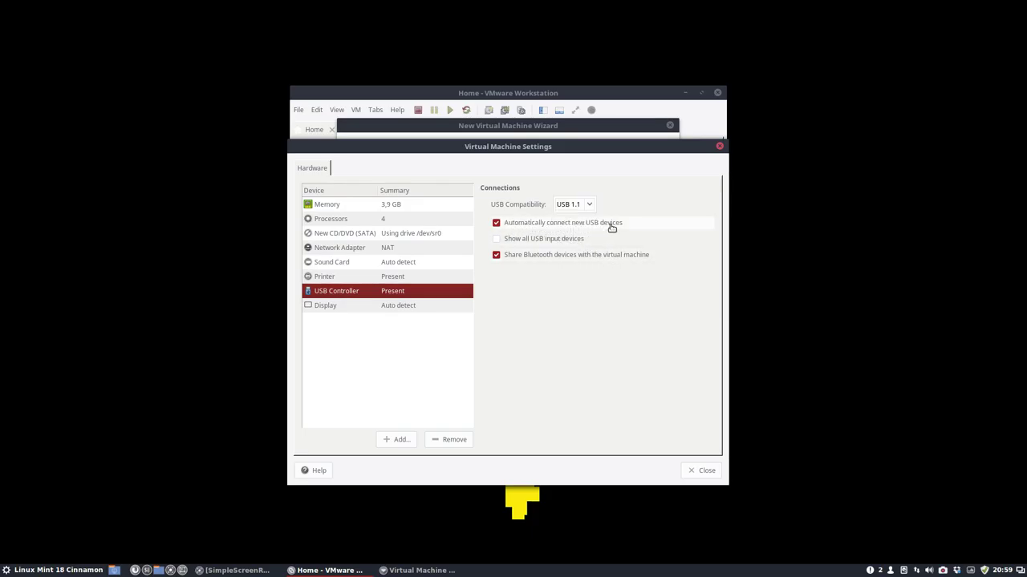
left_click(503, 240)
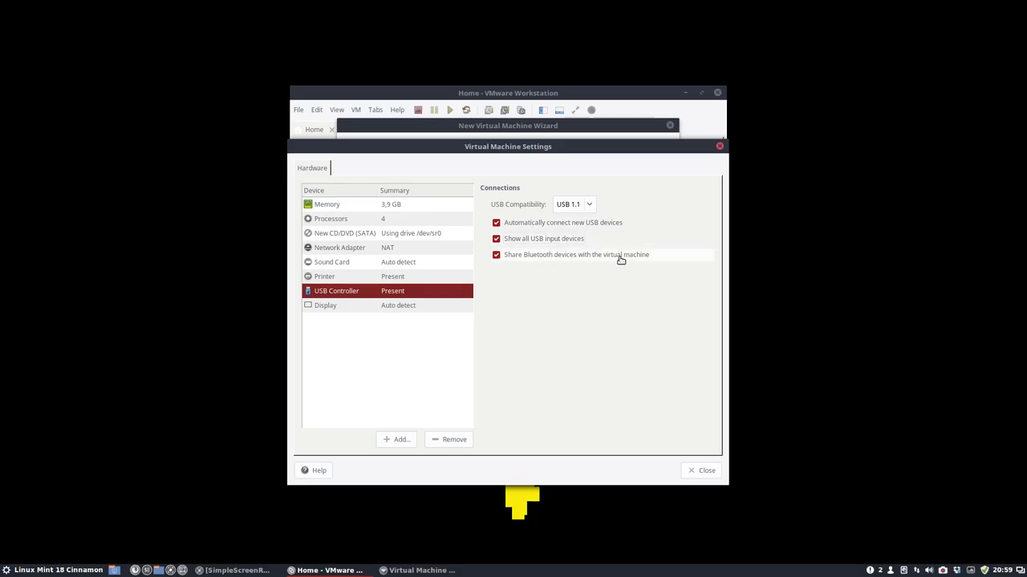
Check the display settings, close the hardware settings and finish creating the Ubuntu 64-bit virtual machine
left_click(431, 307)
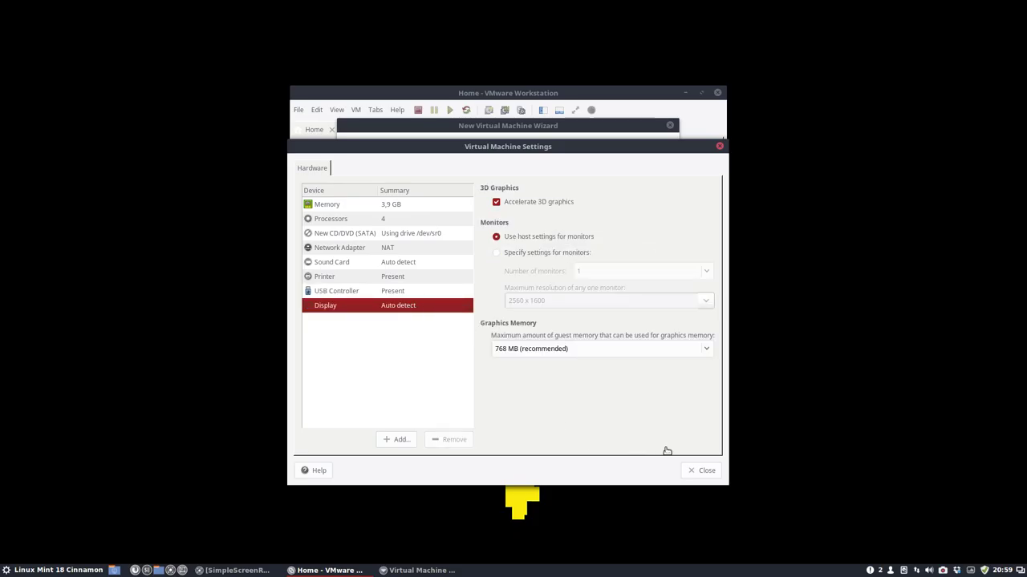
left_click(683, 468)
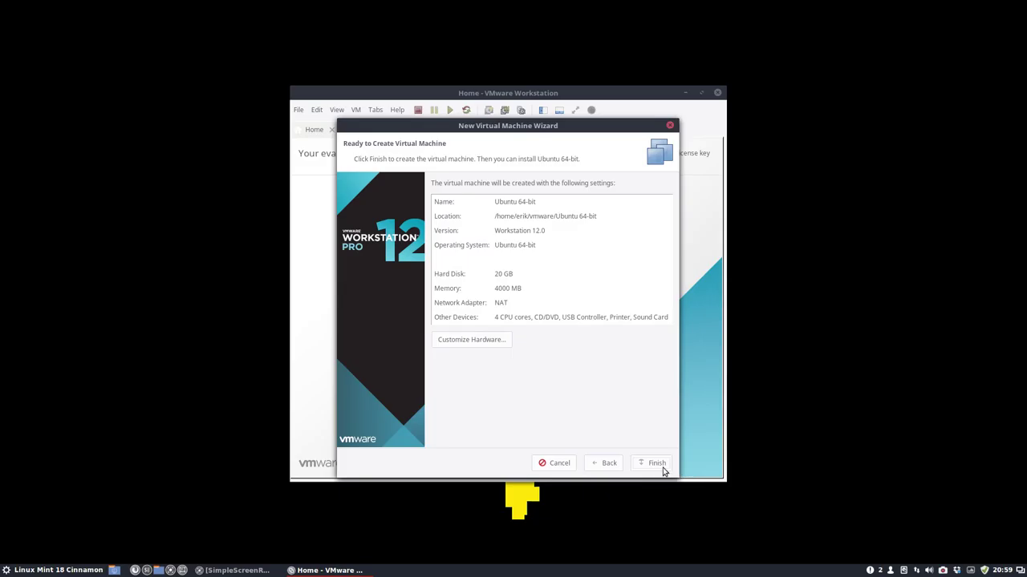
left_click(659, 466)
left_click(656, 465)
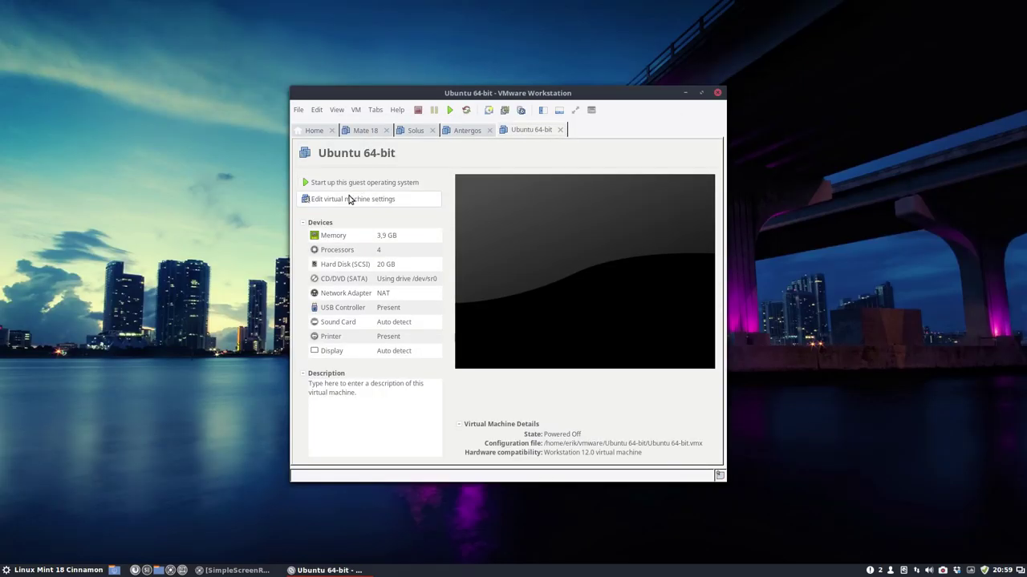
Start the Ubuntu 64-bit guest and dismiss the notices about 3D support and hardware graphics acceleration
left_click(353, 308)
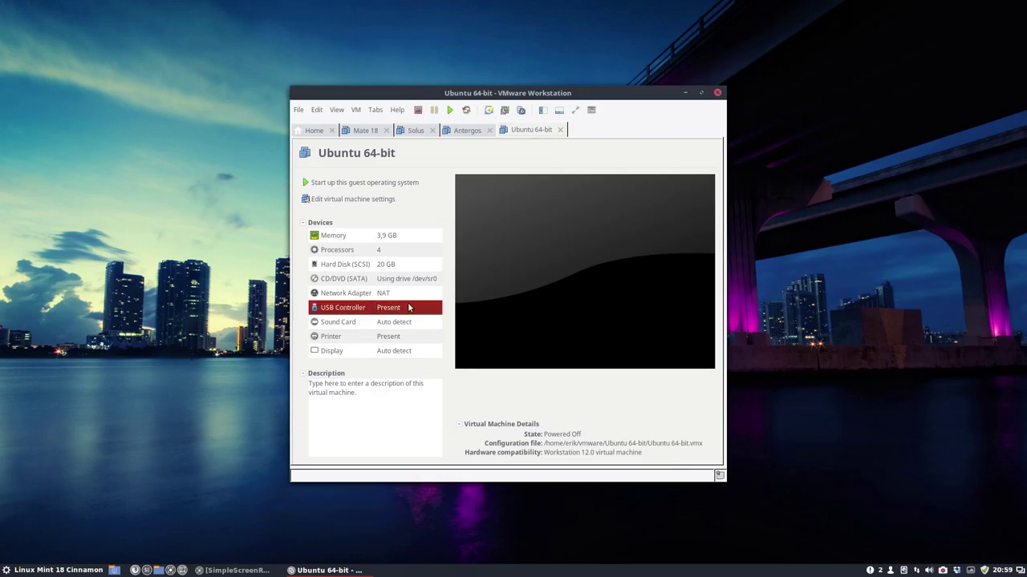
left_click(391, 186)
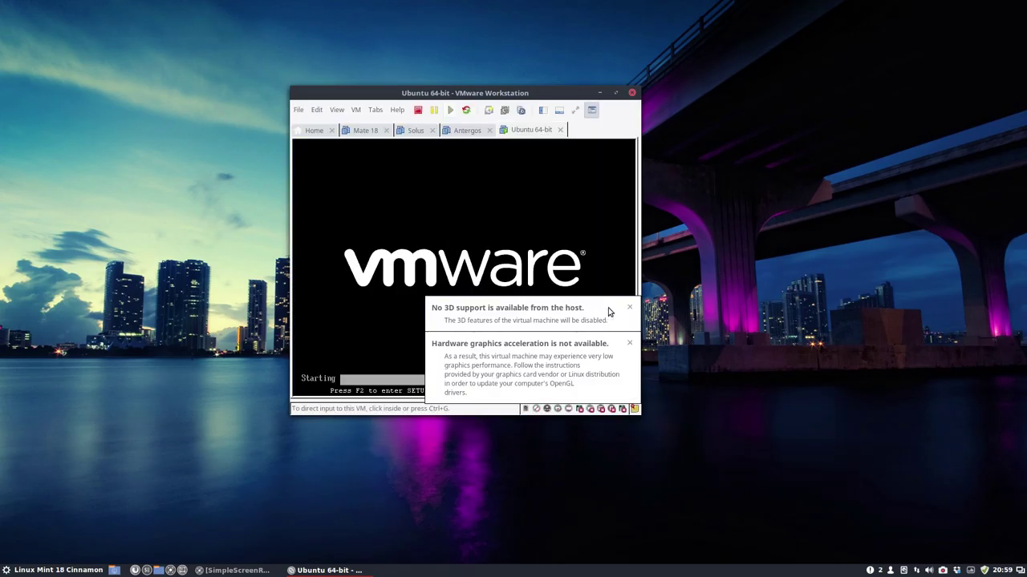
left_click(629, 309)
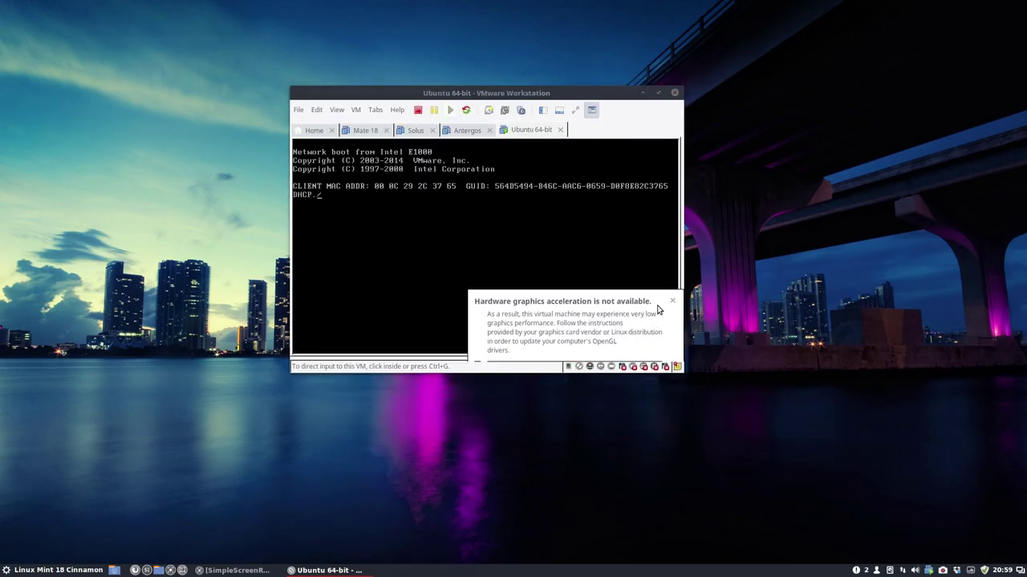
left_click(672, 303)
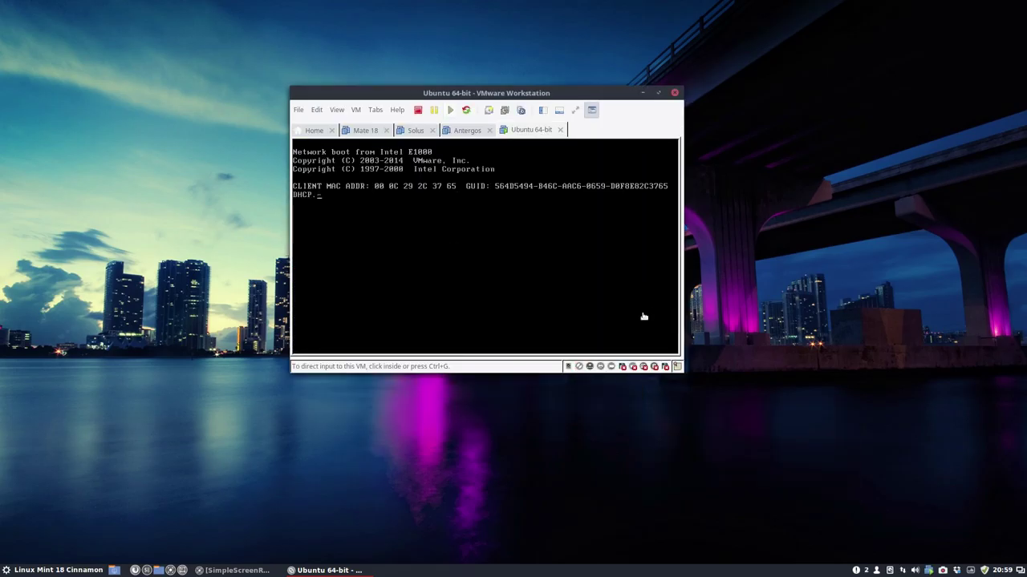
Connect the Kingston USB DISK 2.0 to the virtual machine, disconnecting it from the host, and acknowledge the hint
left_click(623, 369)
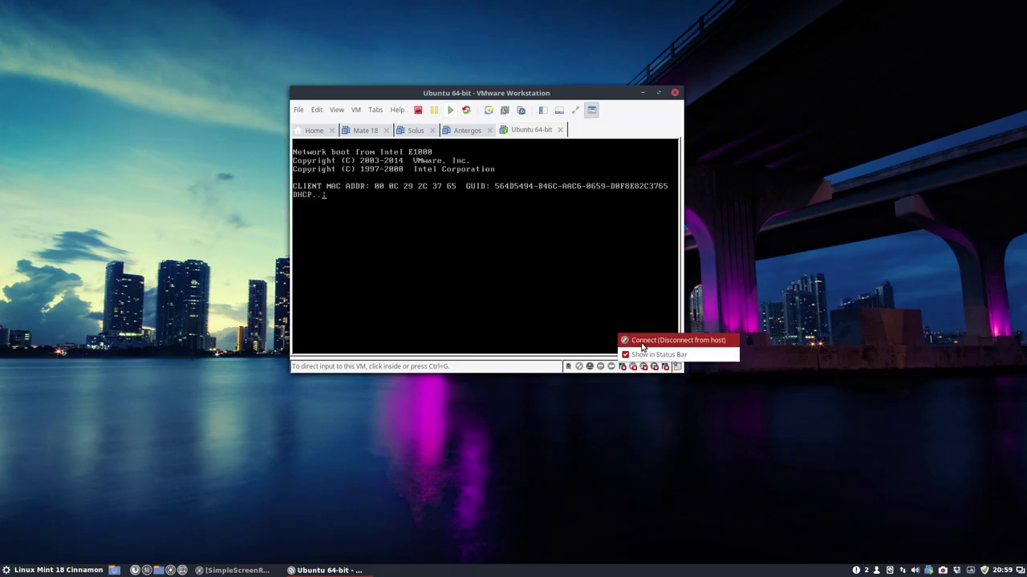
left_click(642, 343)
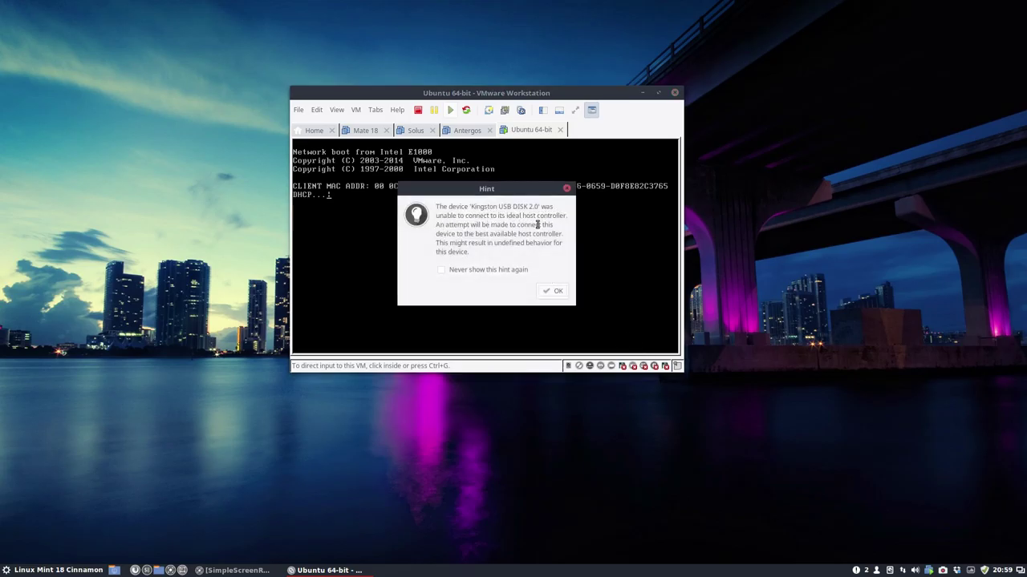
left_click(552, 292)
left_click(552, 291)
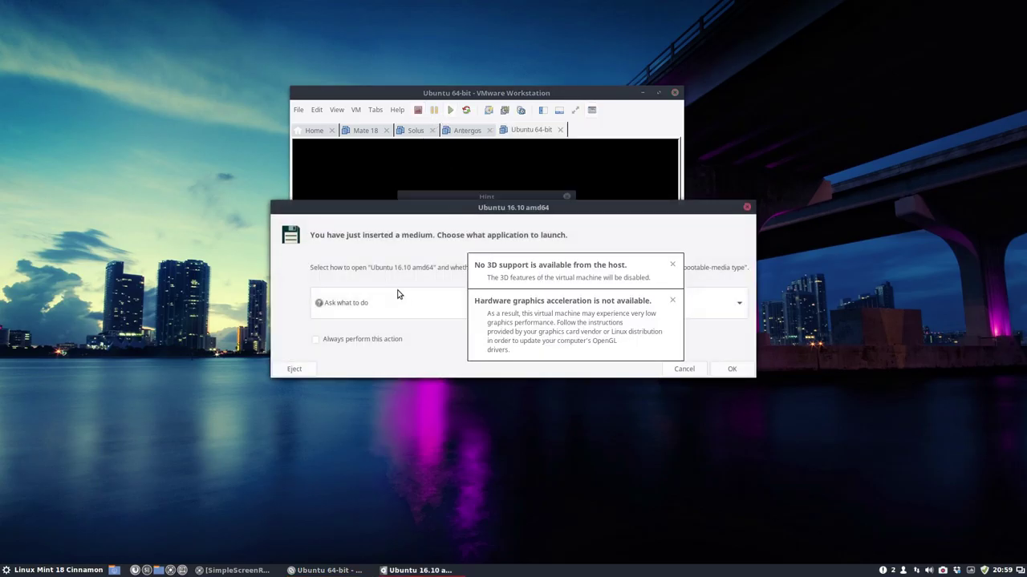
Dismiss the reappearing graphics notices and respond to the USB device hint and driver question
left_click(672, 267)
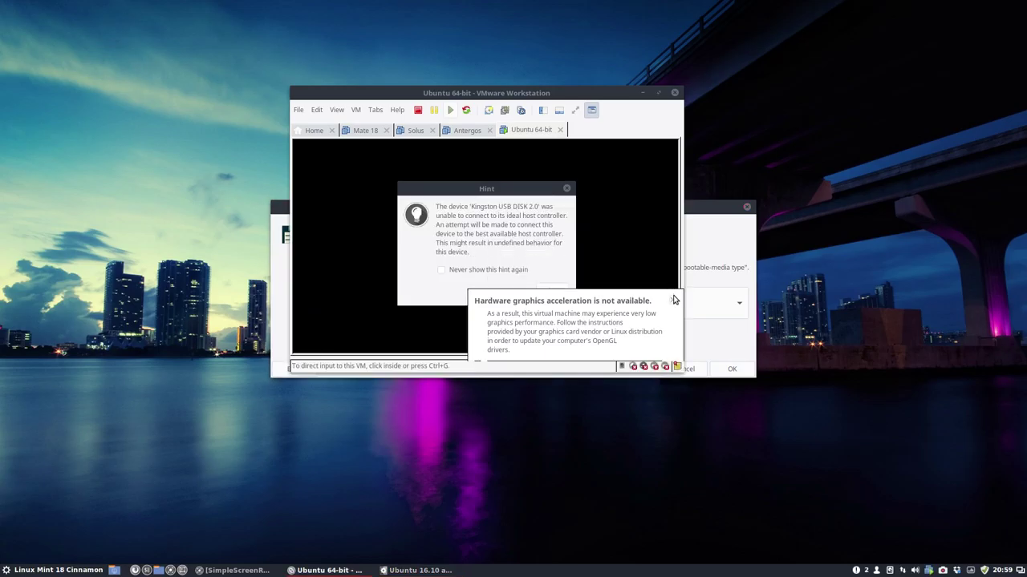
left_click(672, 300)
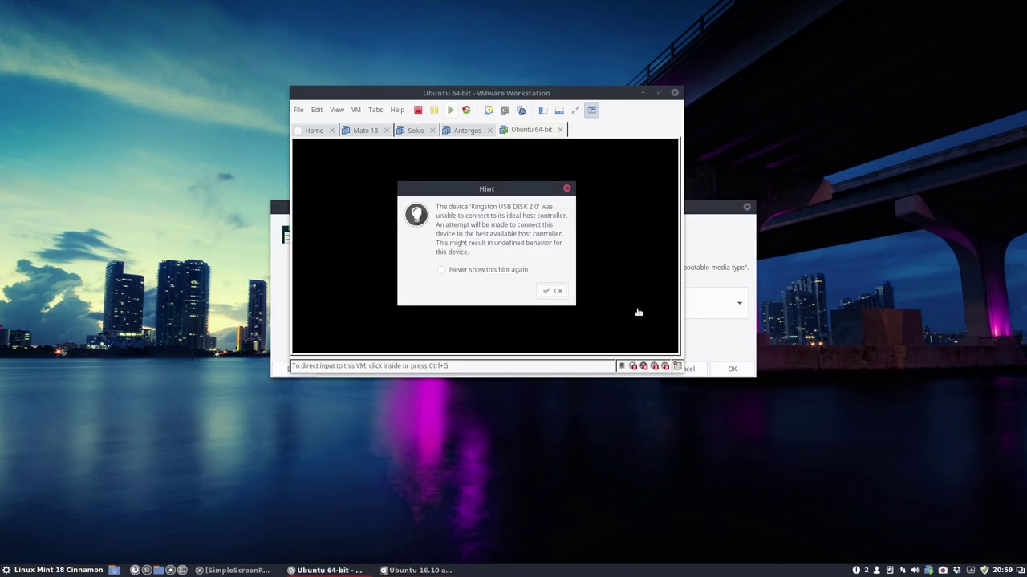
left_click(553, 292)
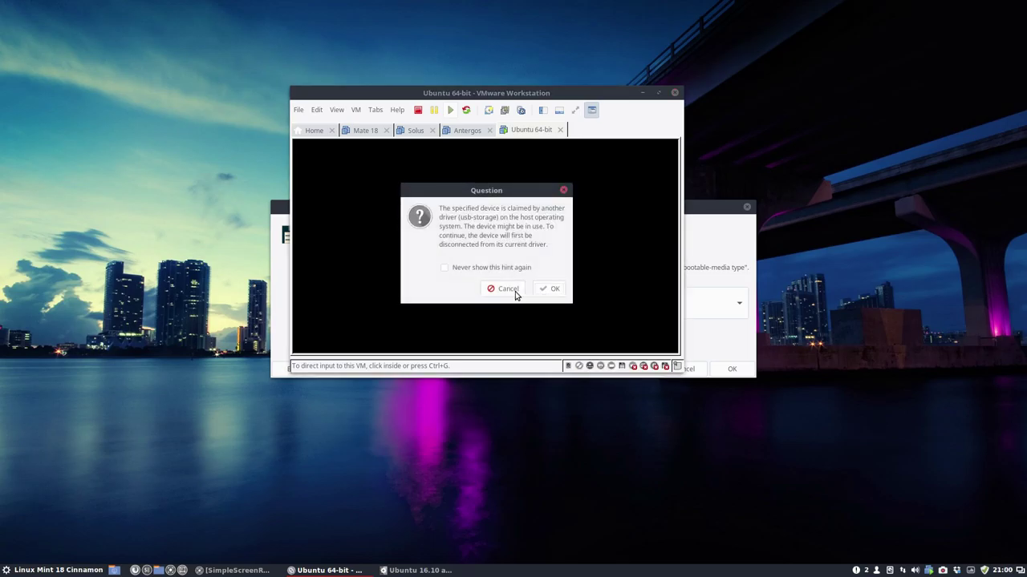
left_click(496, 292)
left_click(549, 294)
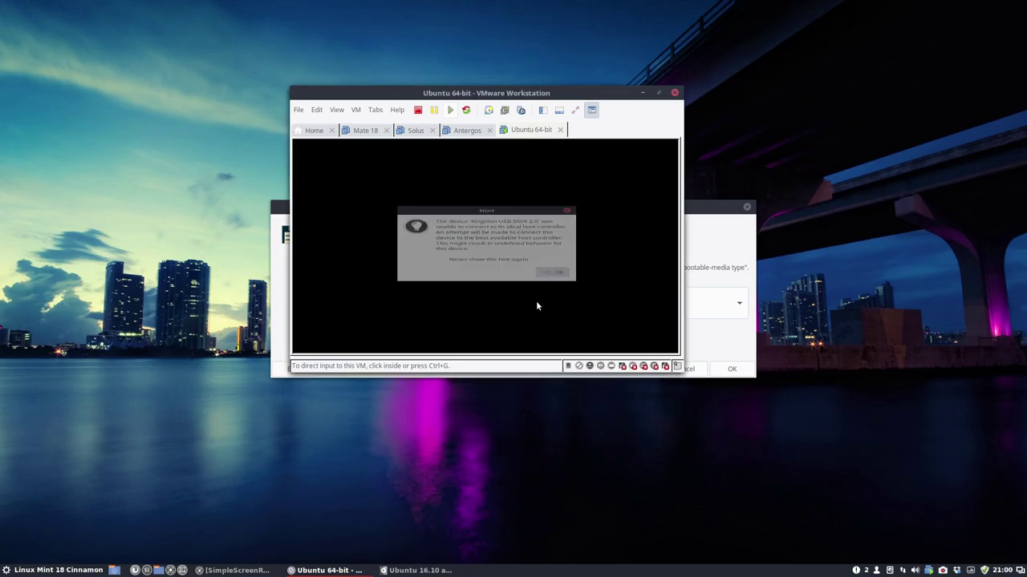
Choose an action for the inserted Ubuntu 16.10 amd64 medium on the host, make it always apply, and confirm
left_click(724, 237)
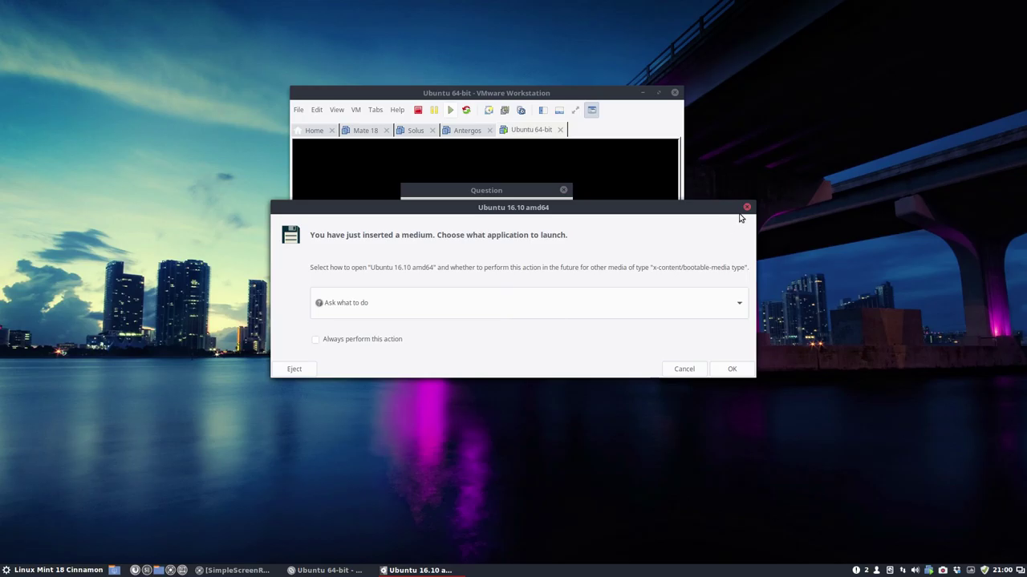
left_click(404, 303)
left_click(381, 321)
left_click(388, 340)
left_click(728, 370)
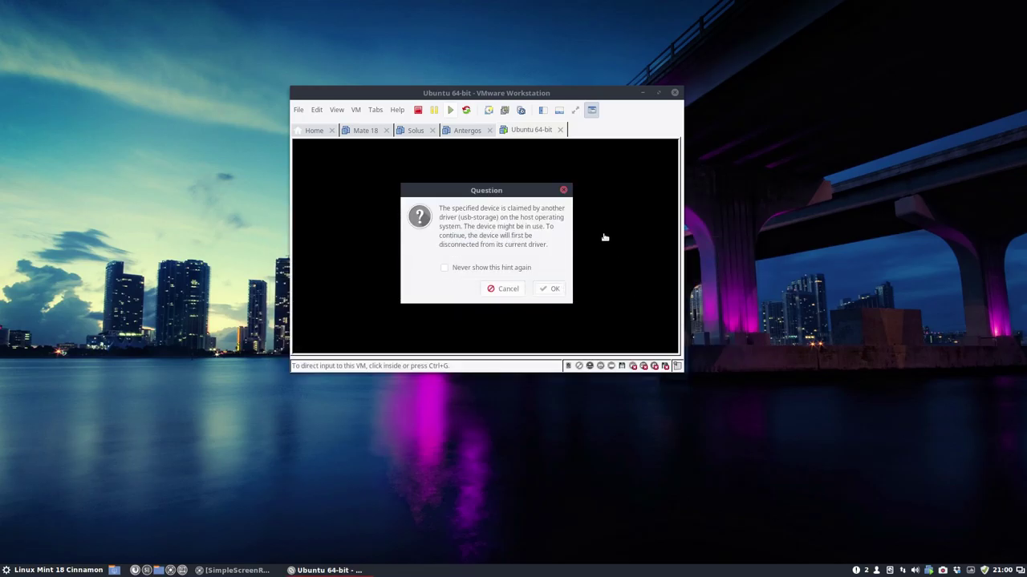
Dismiss the USB hint and graphics notices, and accept disconnecting the Kingston drive from its host driver
left_click(546, 294)
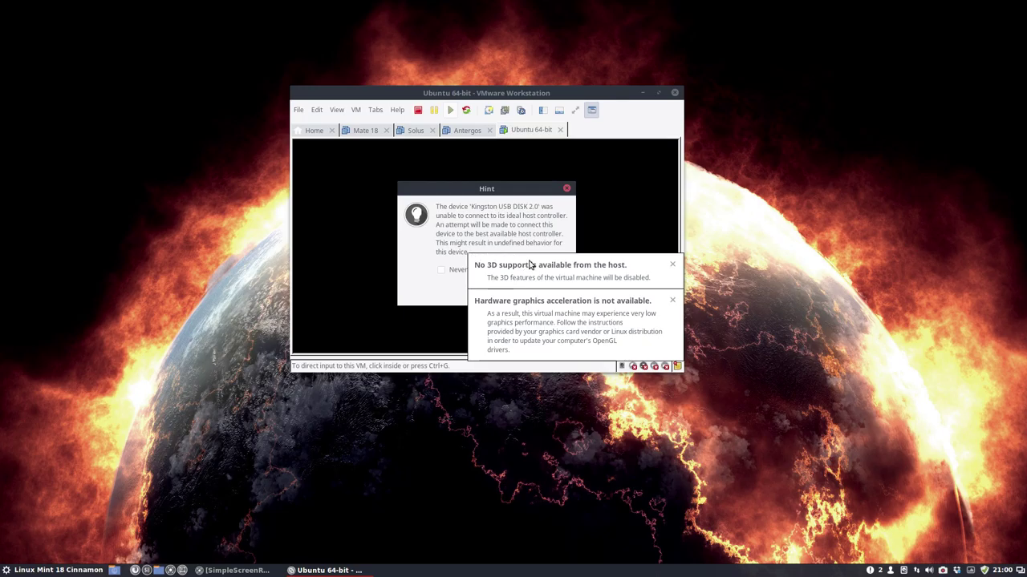
left_click(566, 189)
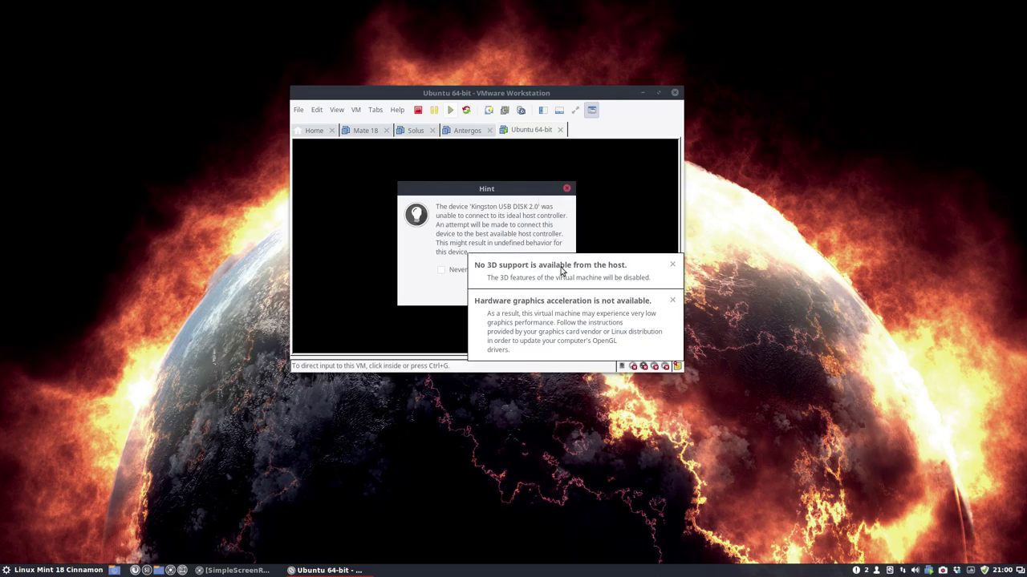
left_click(672, 264)
left_click(670, 298)
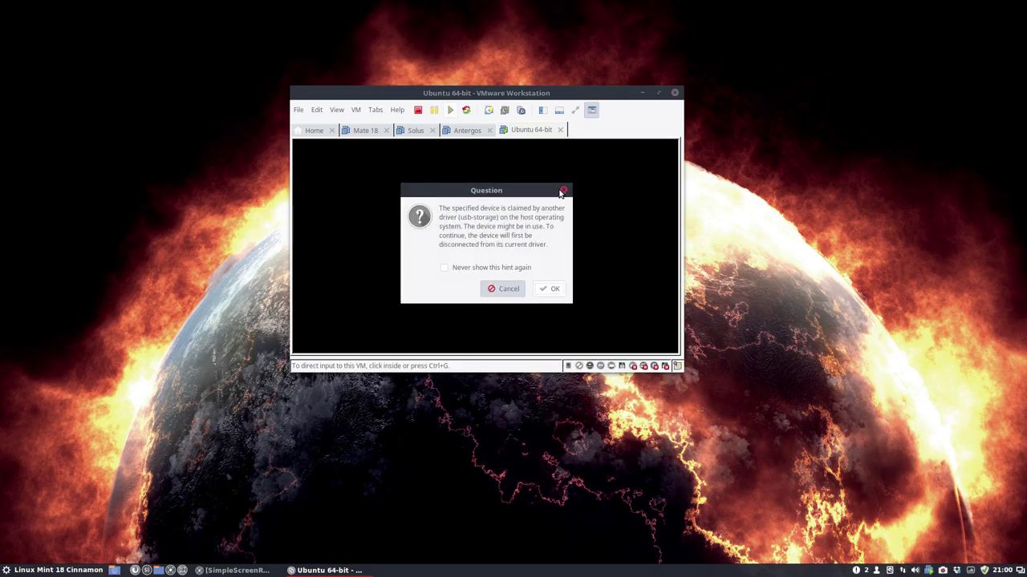
left_click(564, 190)
left_click(551, 292)
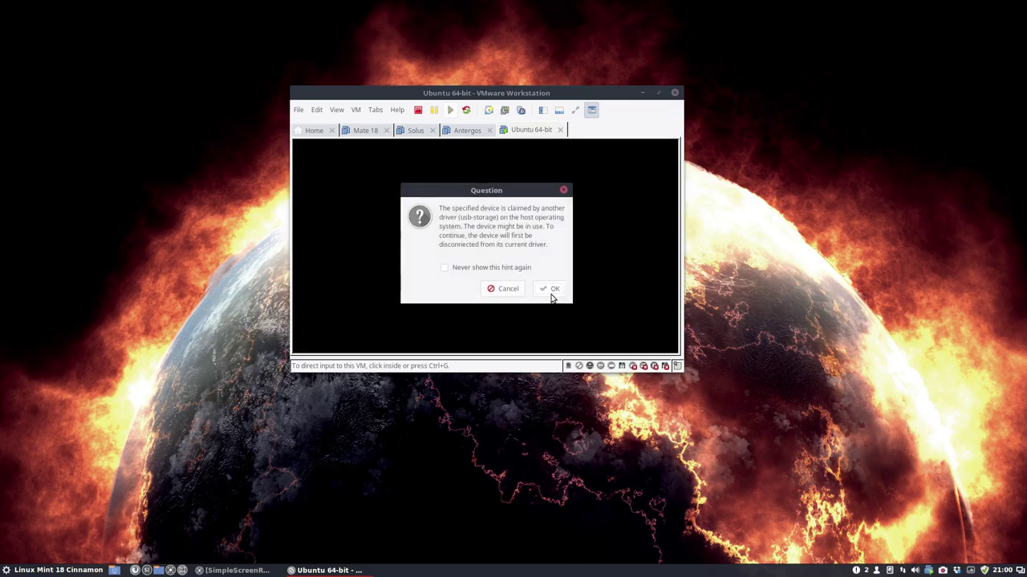
left_click(551, 292)
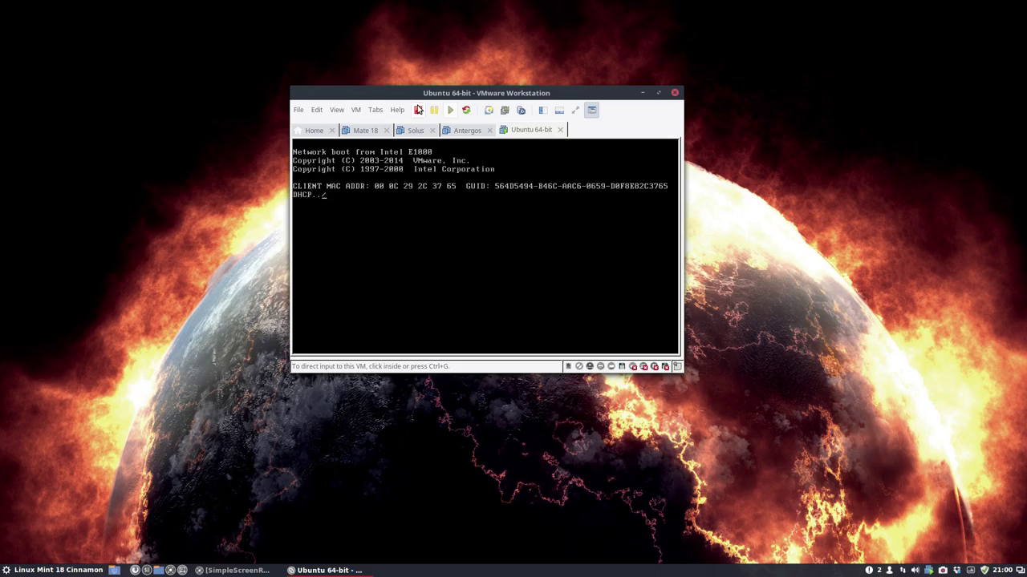
Power the Ubuntu 64-bit guest off and on again, clear the USB hints, and accept disconnecting the drive from its host driver
left_click(418, 110)
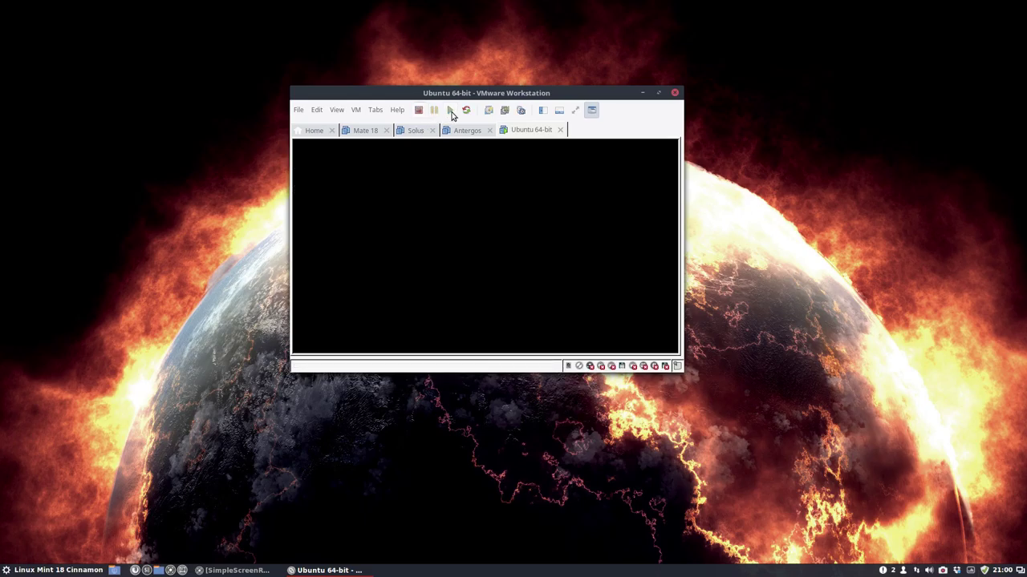
left_click(451, 113)
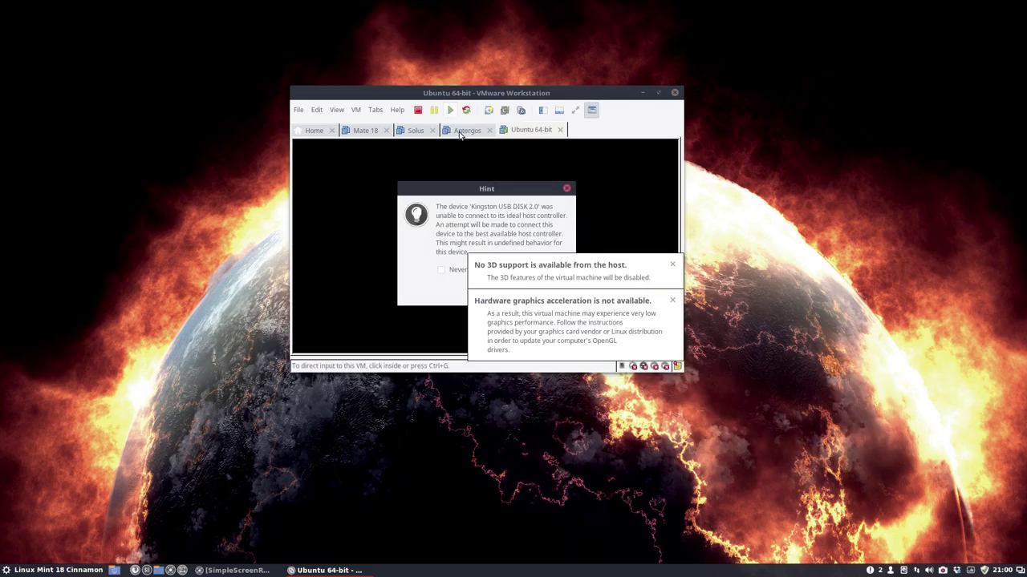
left_click(565, 189)
left_click(565, 189)
left_click(566, 190)
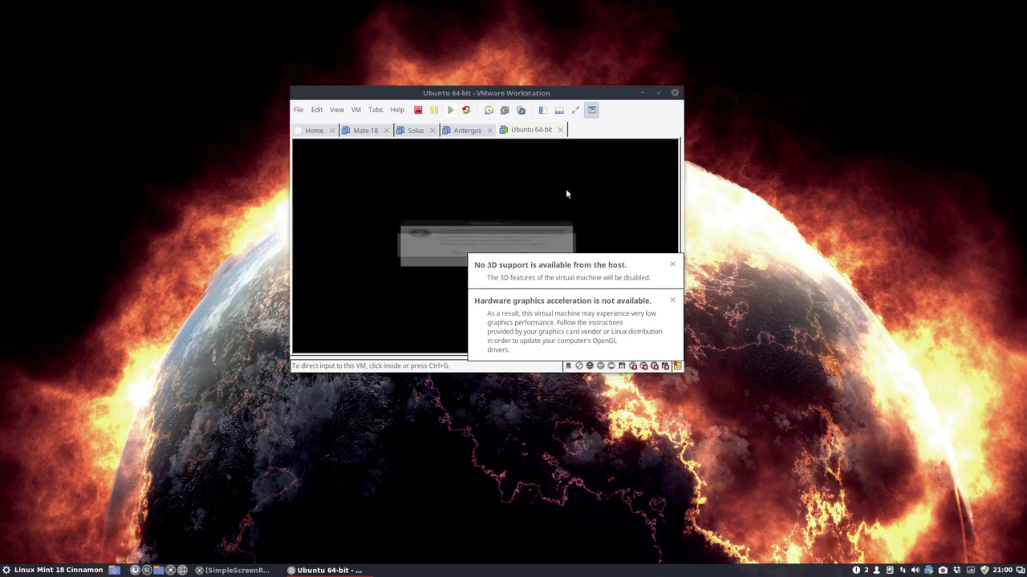
left_click(566, 190)
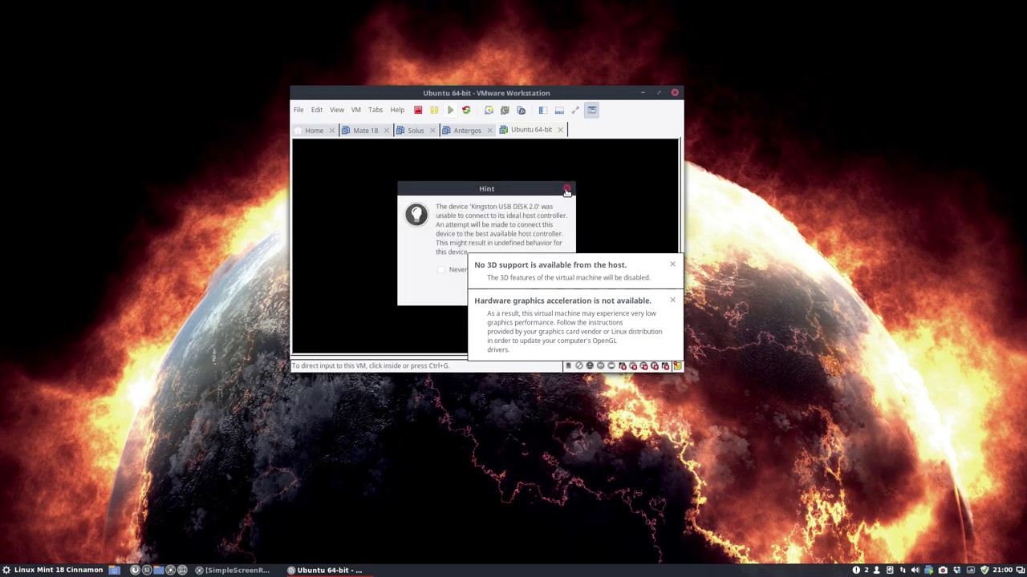
left_click(566, 190)
left_click(565, 191)
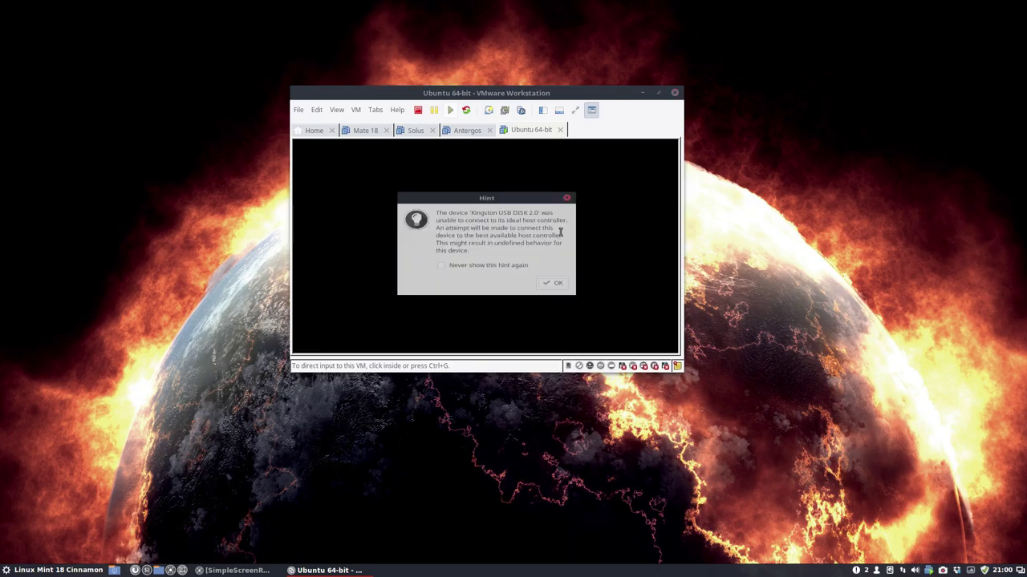
left_click(555, 291)
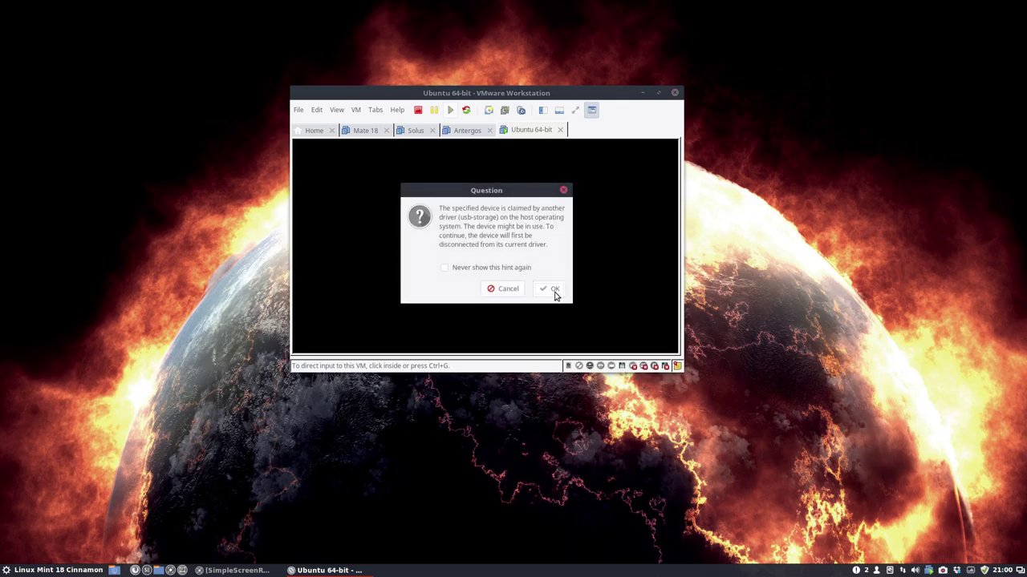
left_click(553, 292)
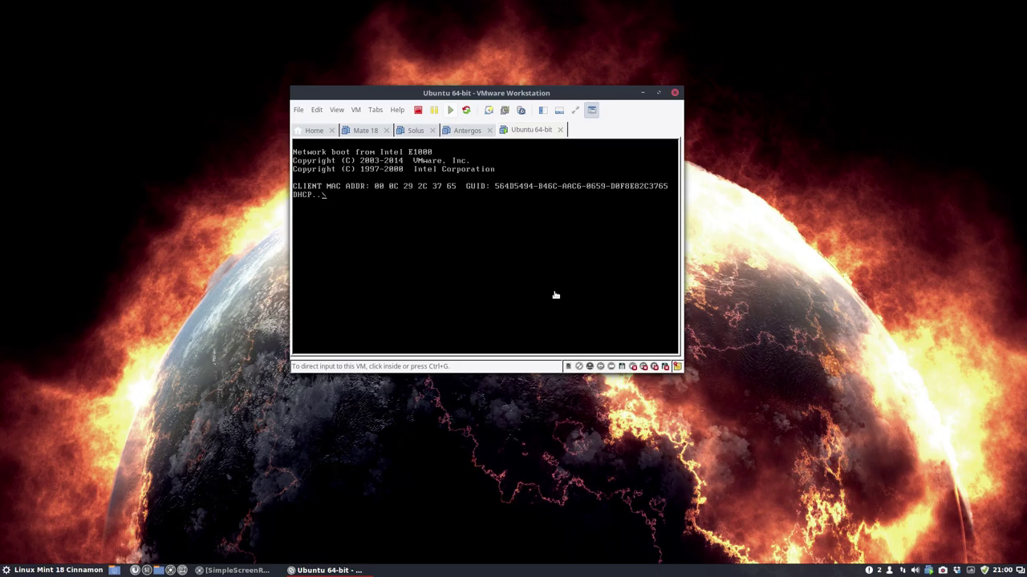
Check the Kingston USB drive's connection options during the guest's boot and dismiss the notice about no operating system
left_click(553, 295)
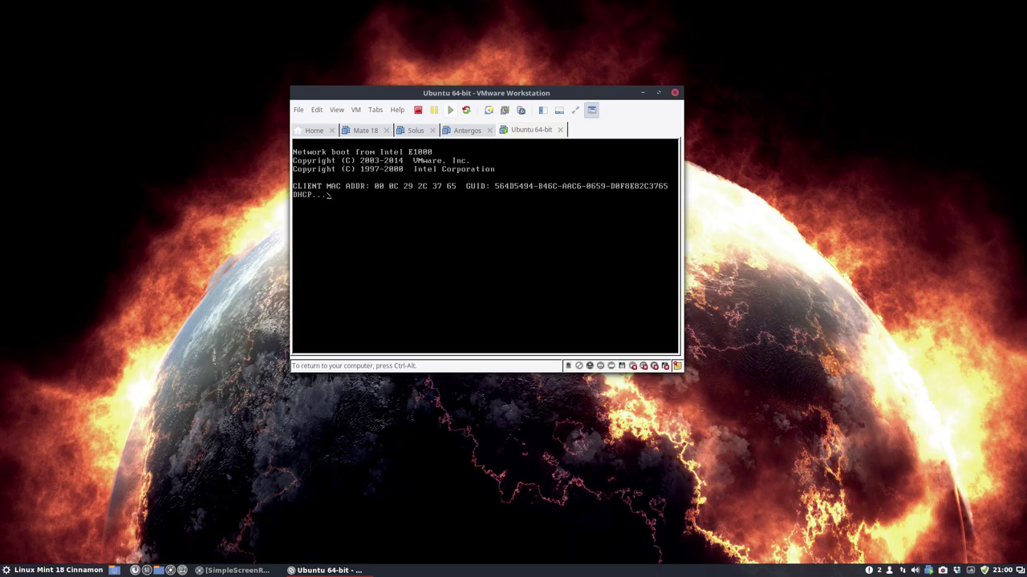
key("ctrl+alt")
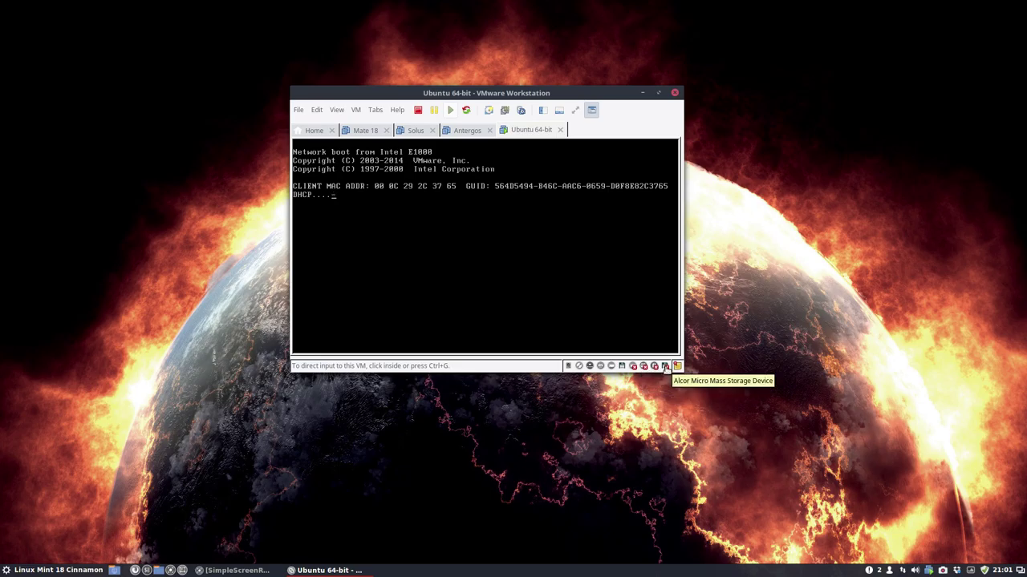
left_click(622, 367)
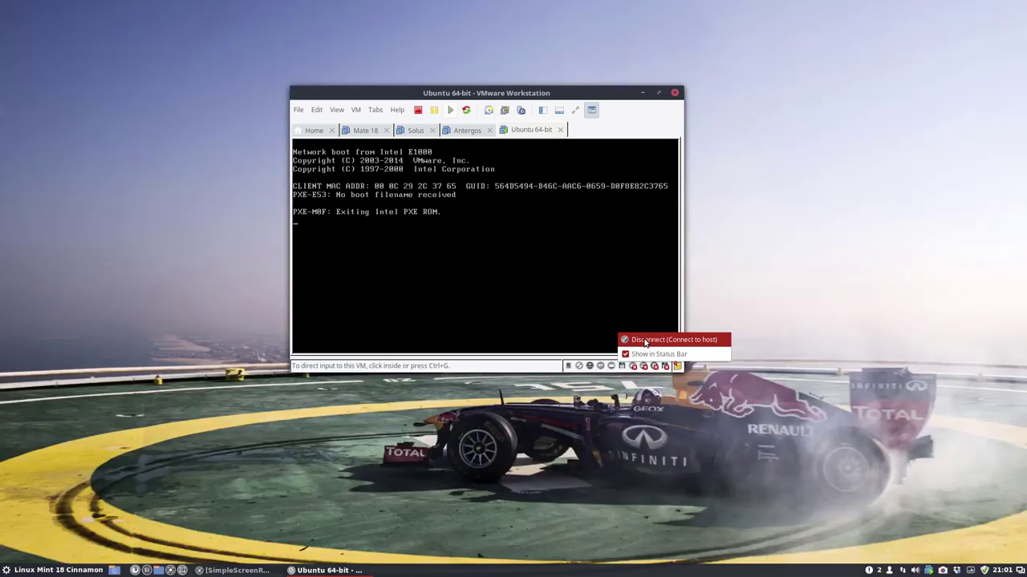
left_click(462, 242)
left_click(463, 242)
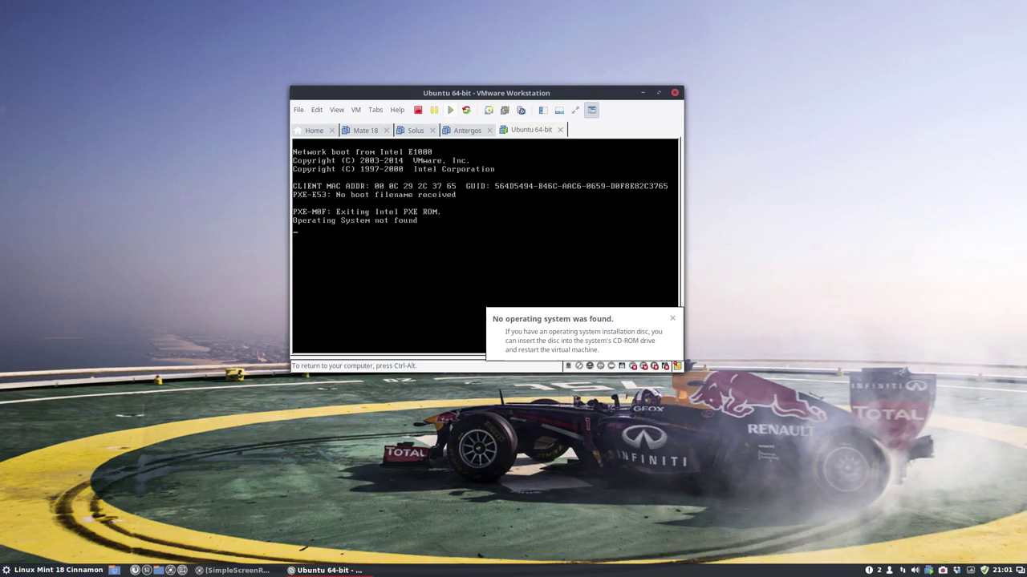
key("ctrl+alt")
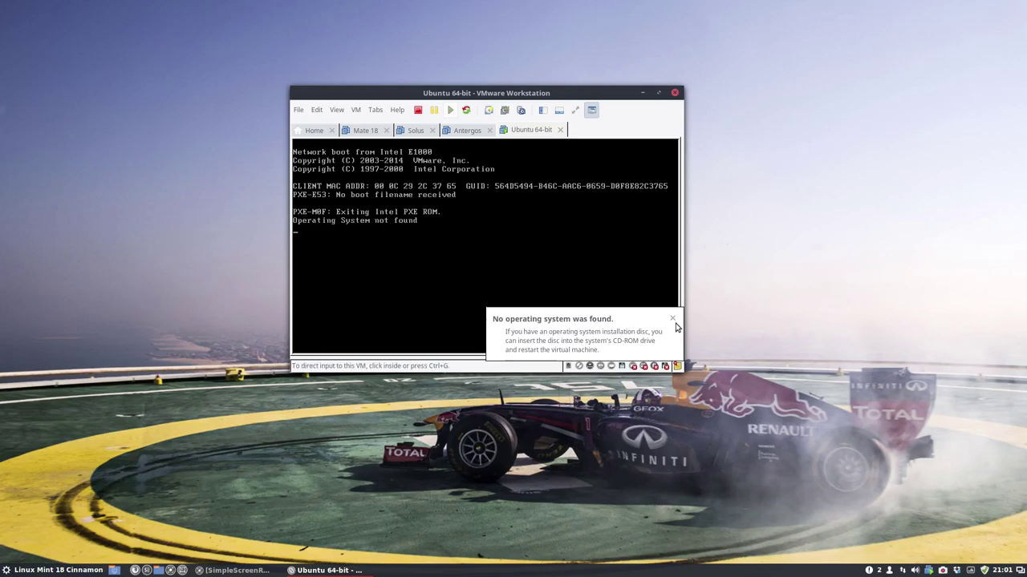
left_click(673, 320)
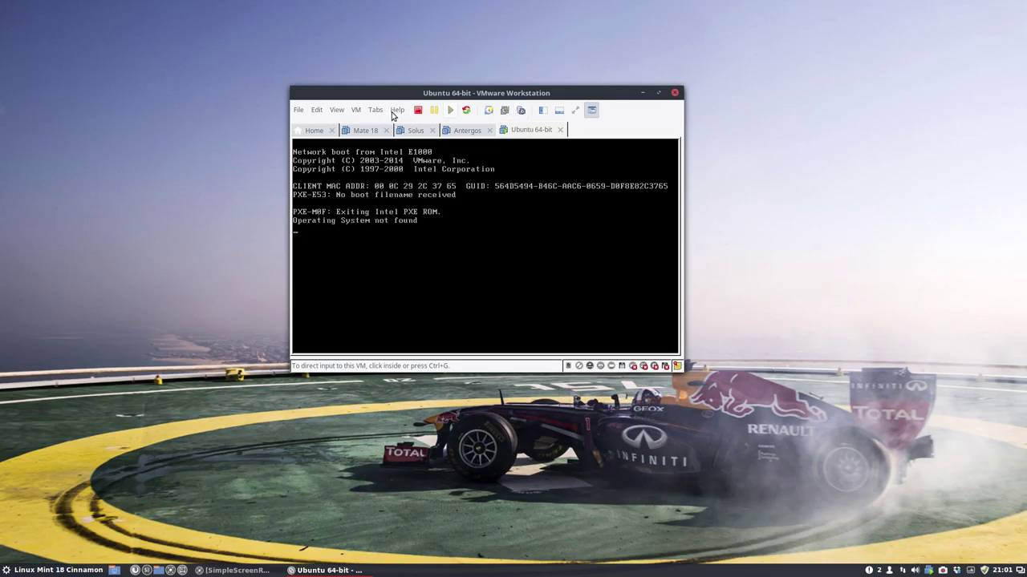
Look through the guest's removable devices and inspect the USB Controller in the virtual machine's hardware settings
left_click(397, 112)
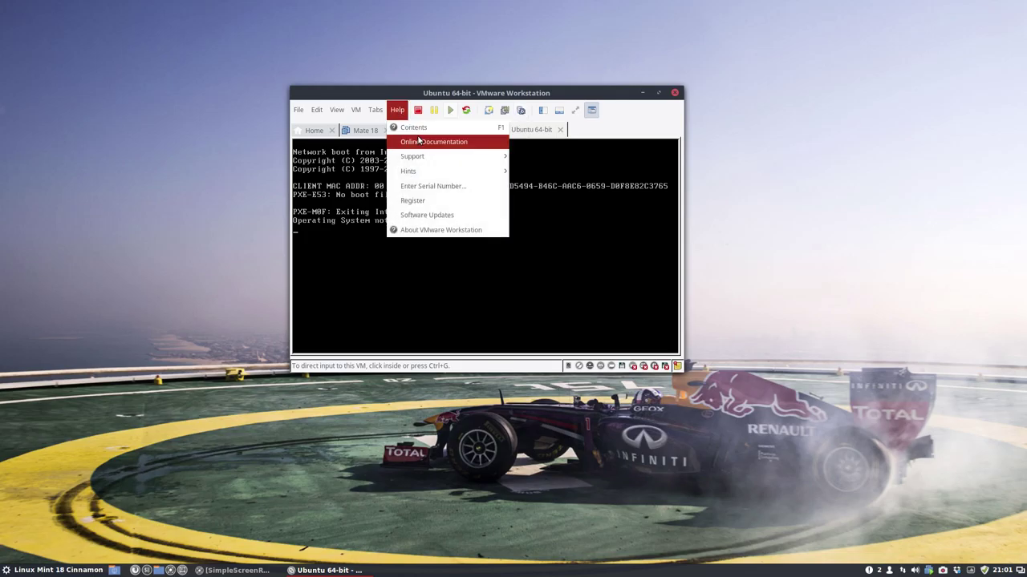
mouse_move(423, 159)
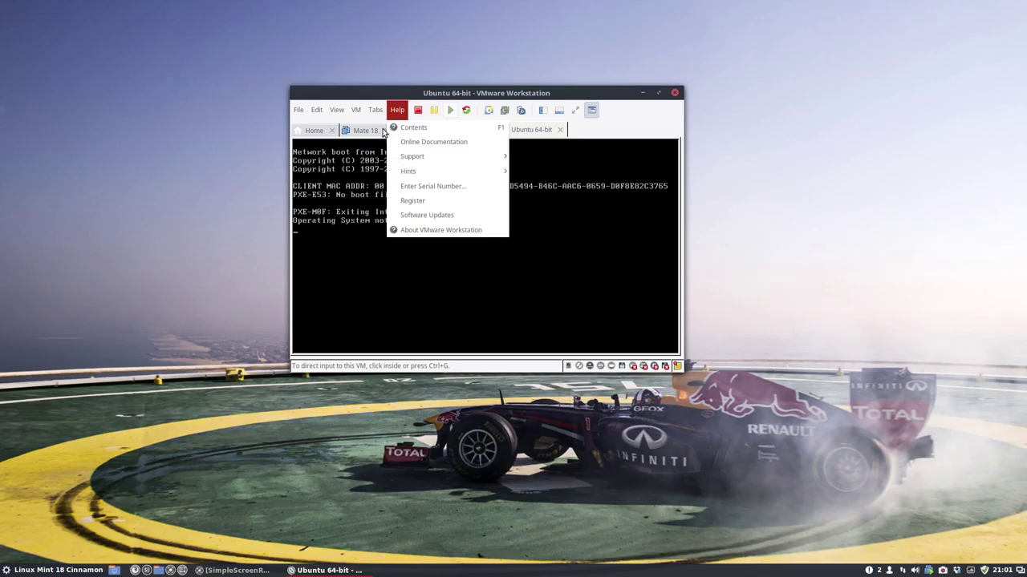
mouse_move(375, 110)
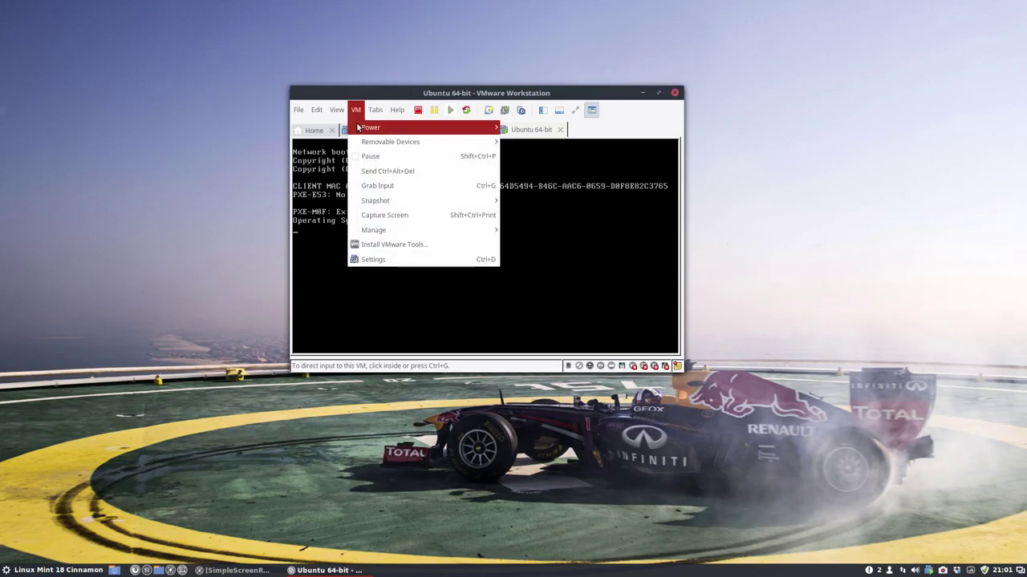
mouse_move(371, 128)
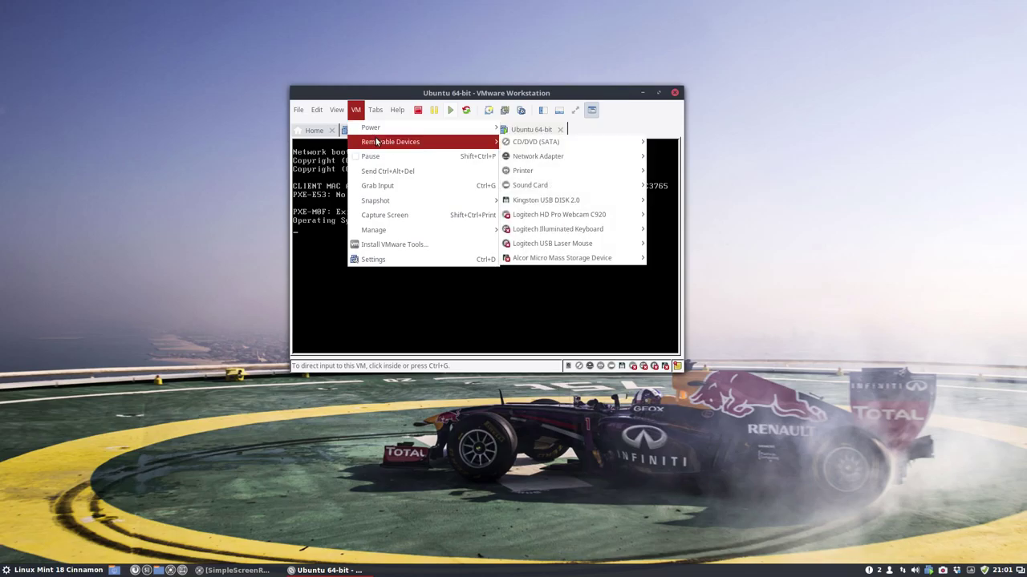
mouse_move(559, 142)
mouse_move(562, 200)
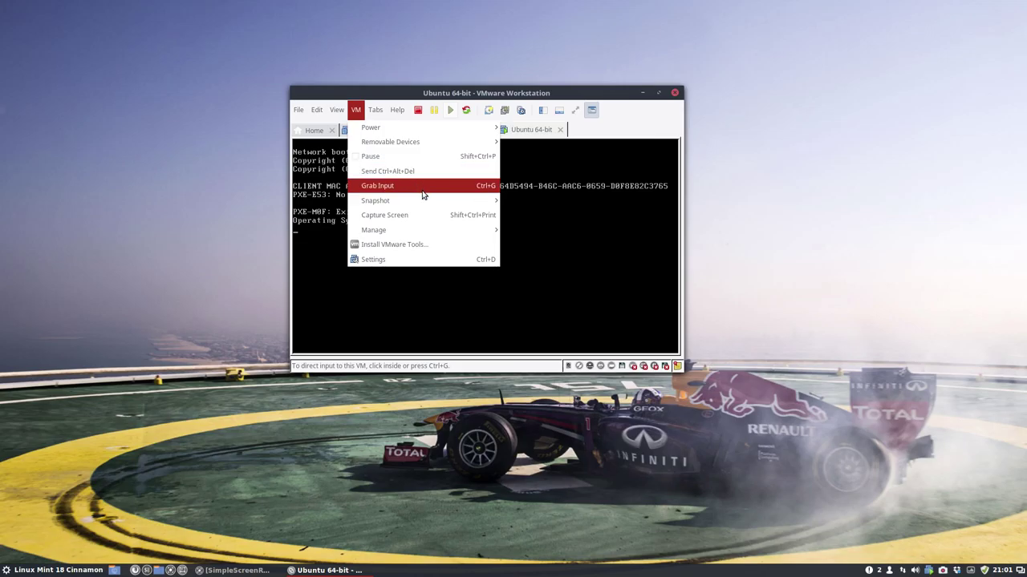
mouse_move(436, 233)
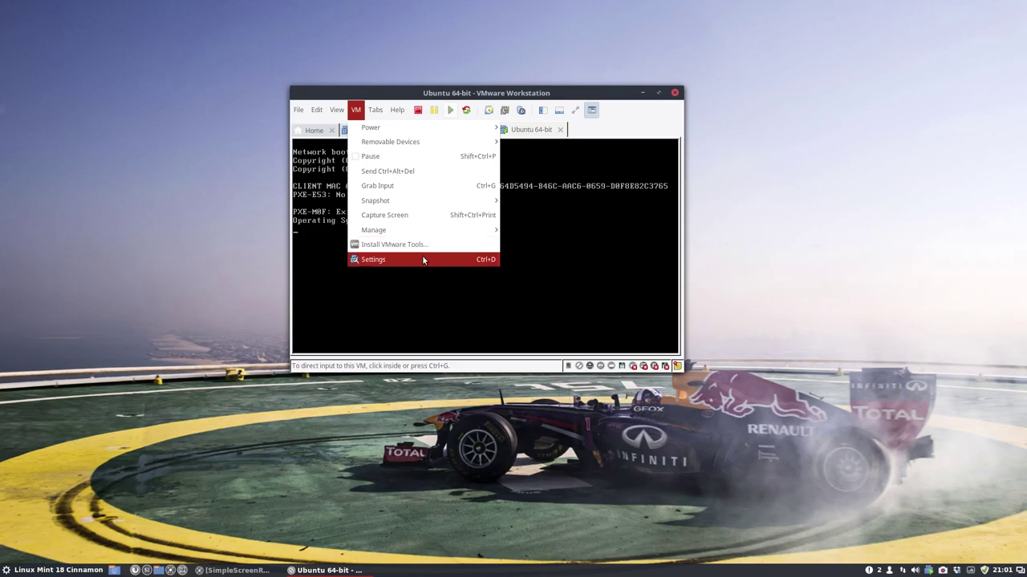
left_click(455, 267)
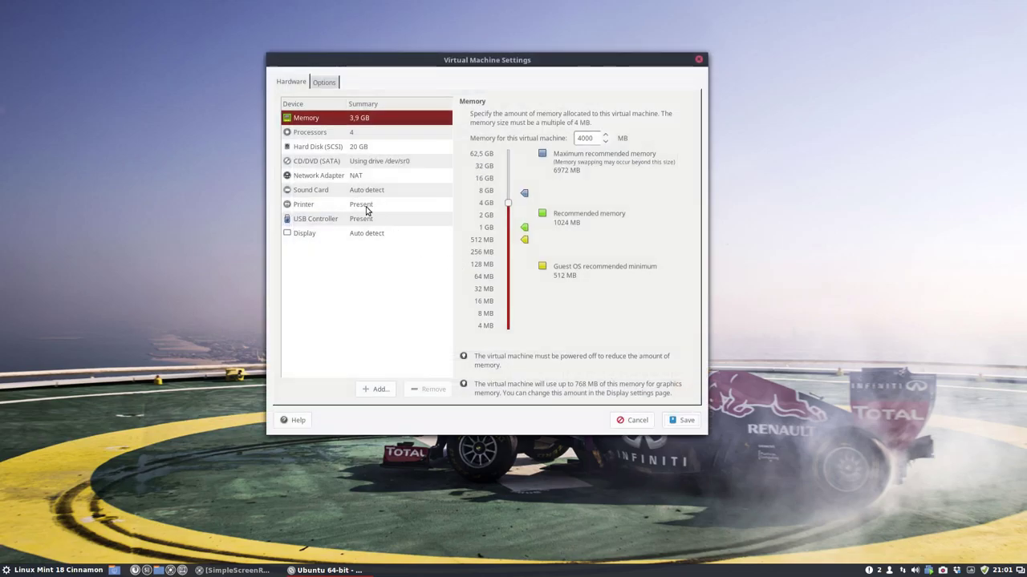
left_click(329, 228)
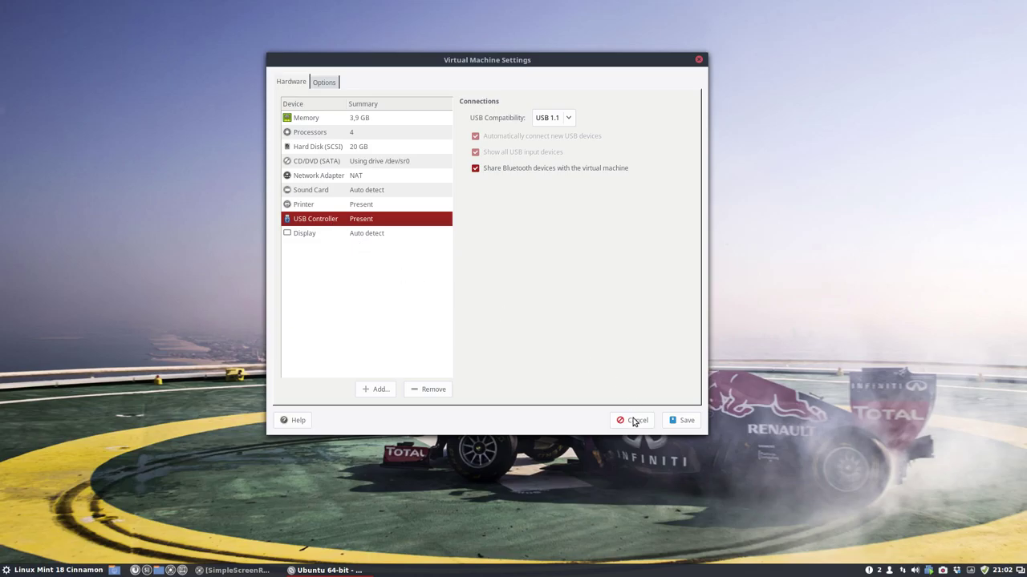
Examine the virtual machine's option pages, from General and Shared Folders through to Advanced, for boot-related settings
left_click(328, 83)
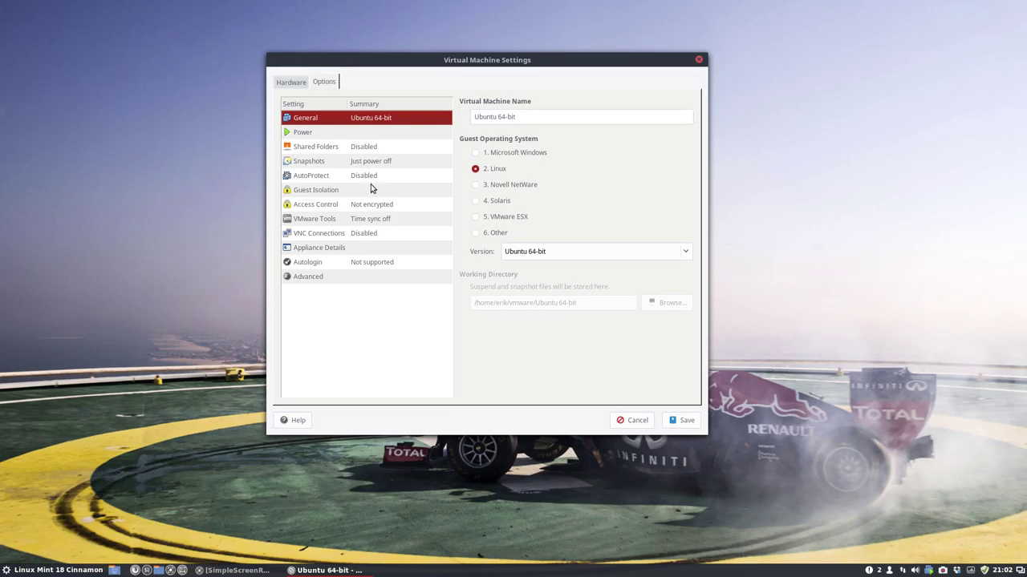
left_click(332, 147)
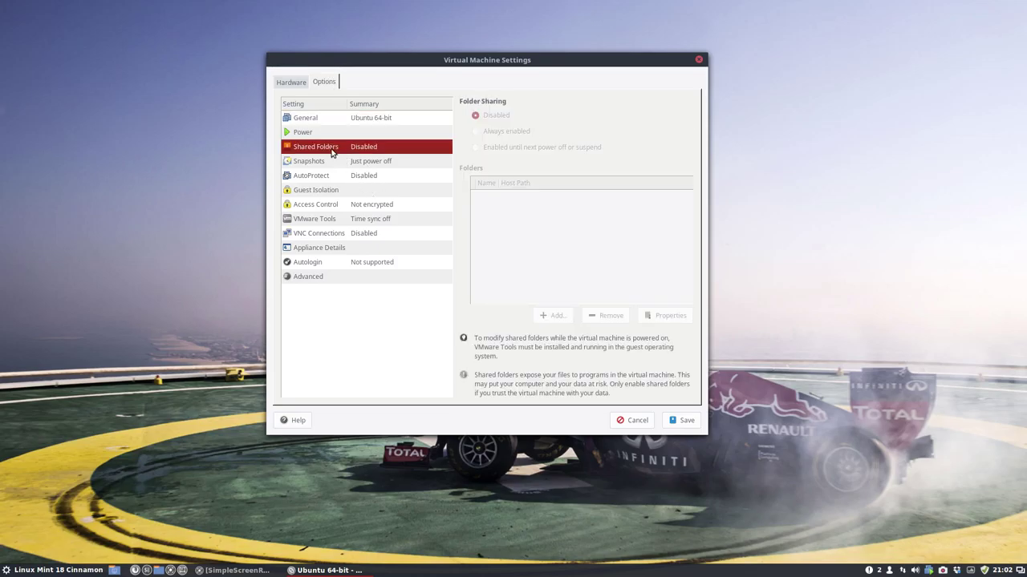
left_click(339, 162)
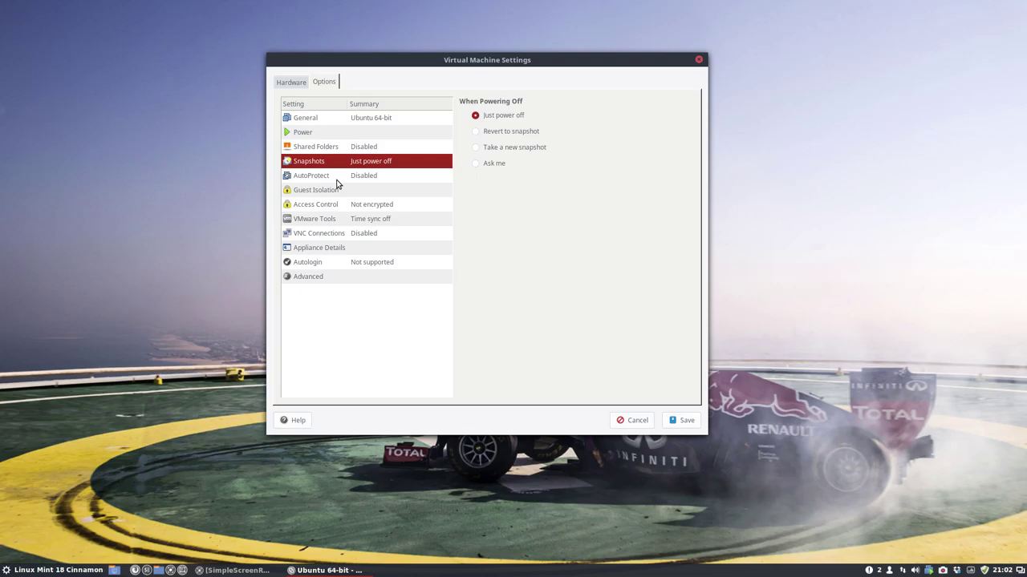
left_click(337, 181)
left_click(337, 190)
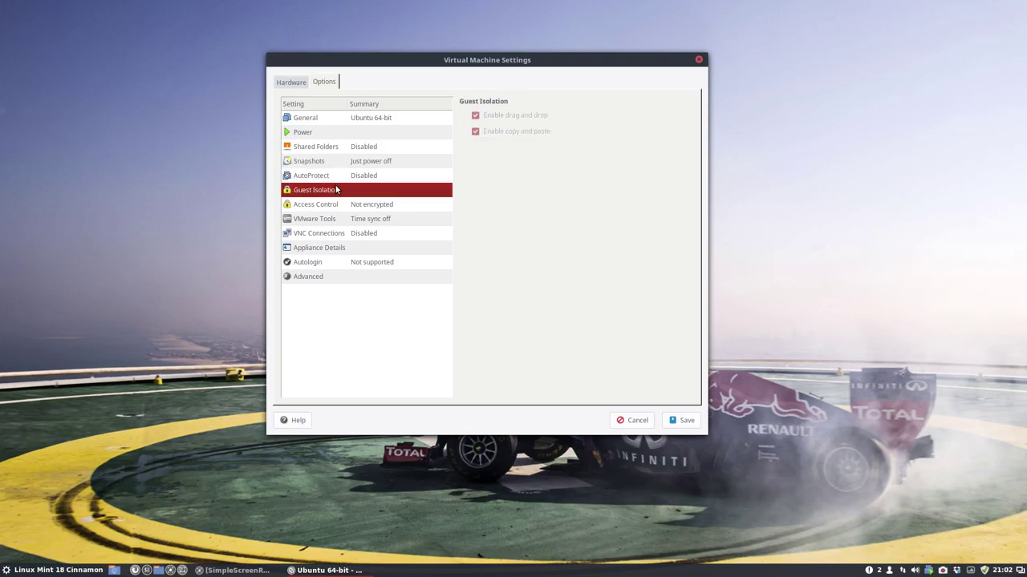
left_click(338, 204)
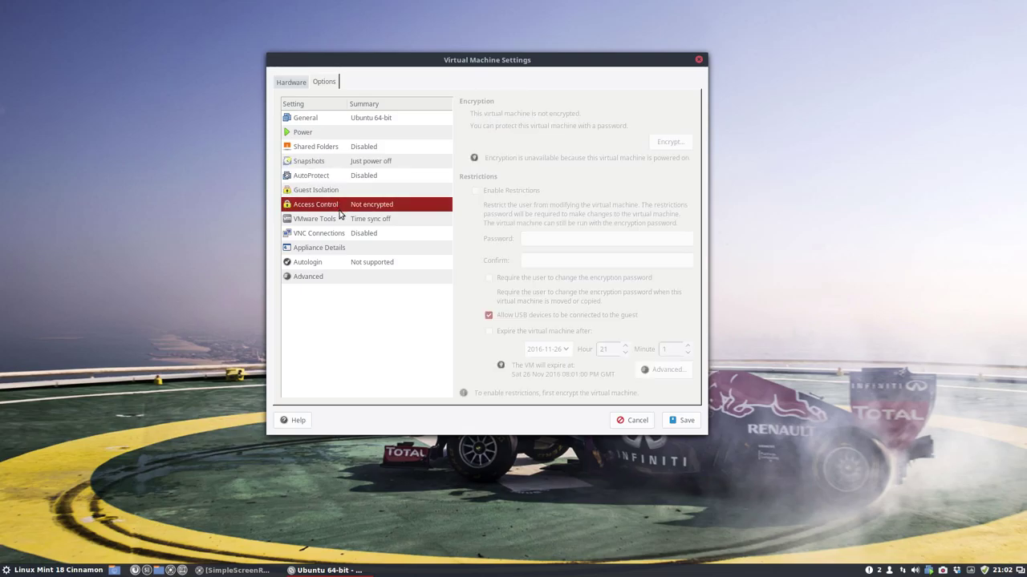
left_click(340, 218)
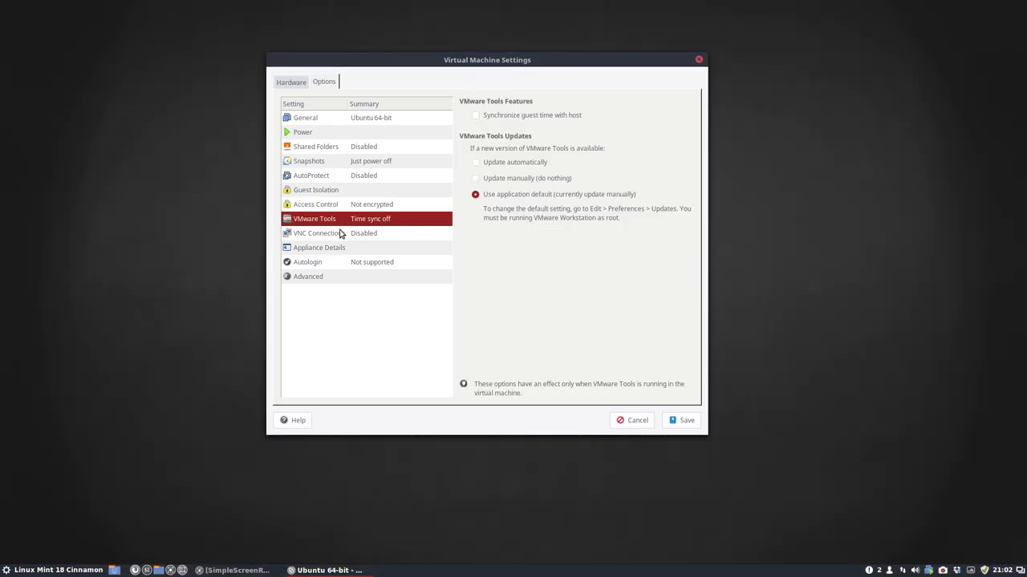
left_click(341, 234)
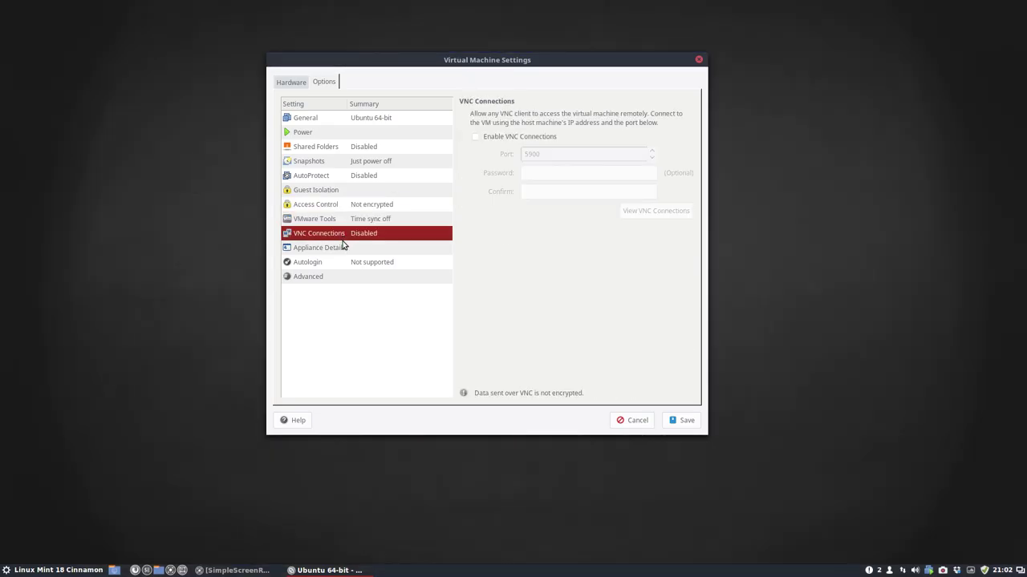
left_click(343, 247)
left_click(344, 267)
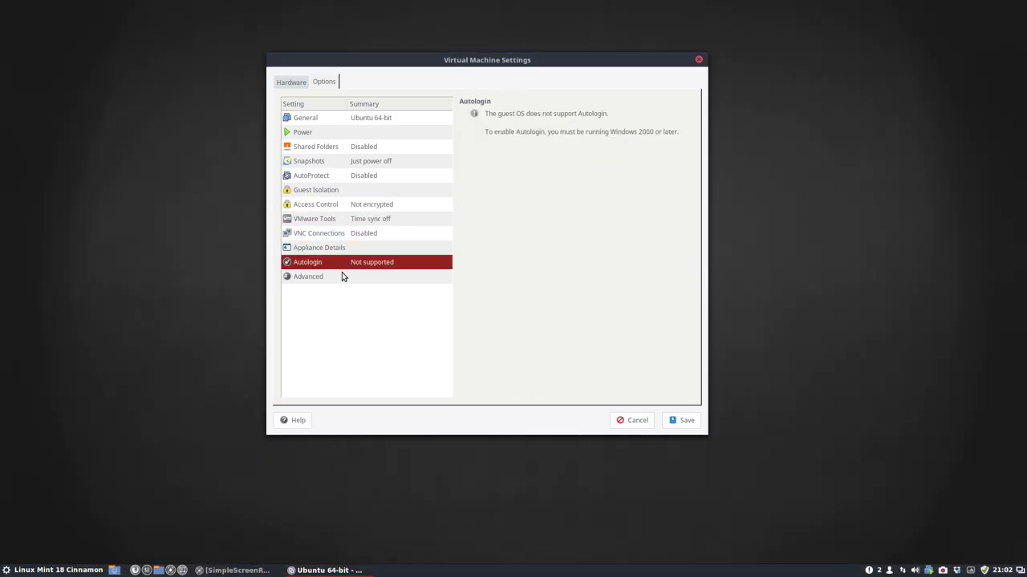
left_click(341, 281)
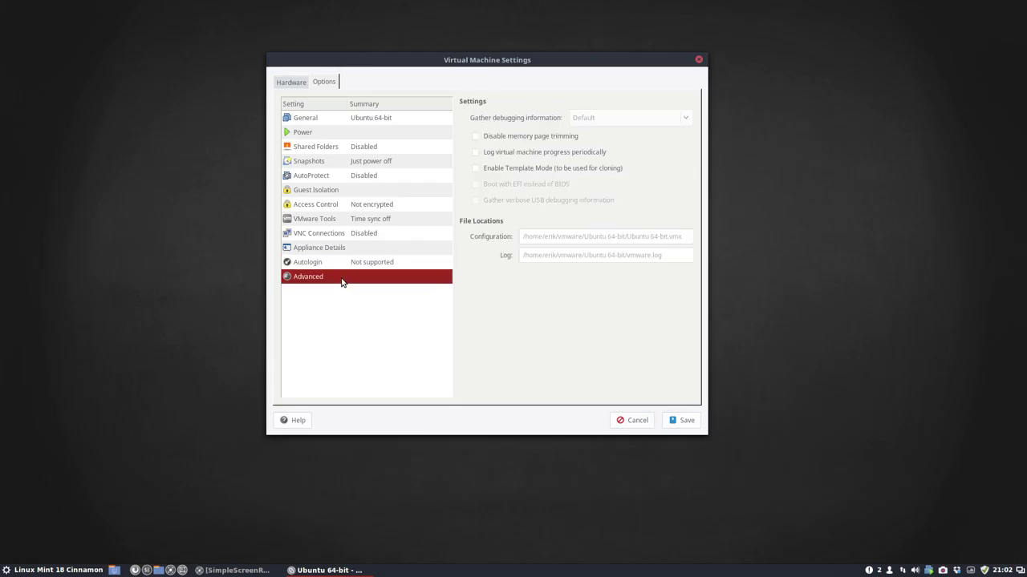
Review every virtual machine option page again, from General through Advanced, for boot-related settings, and save the settings
left_click(337, 118)
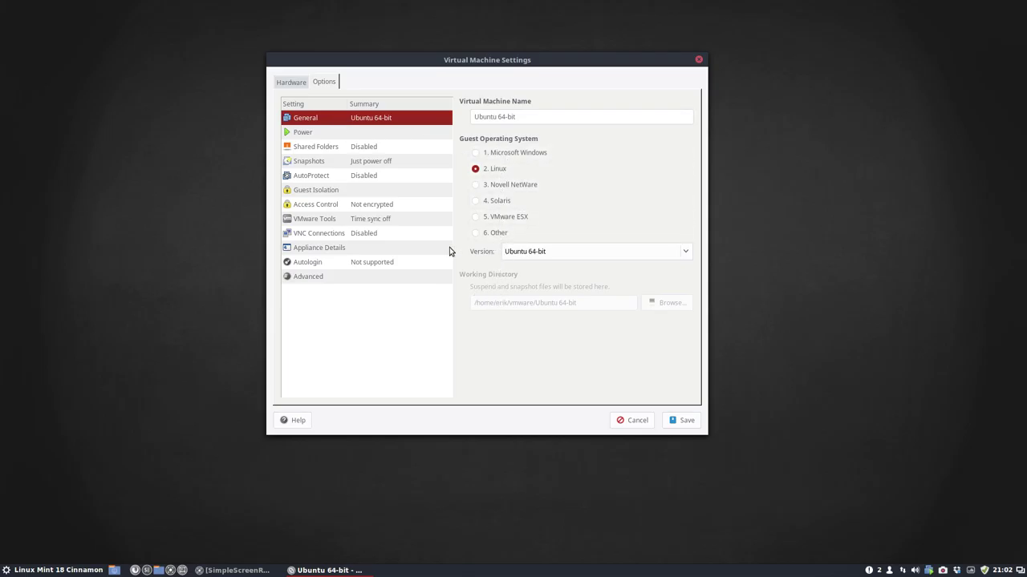
left_click(368, 134)
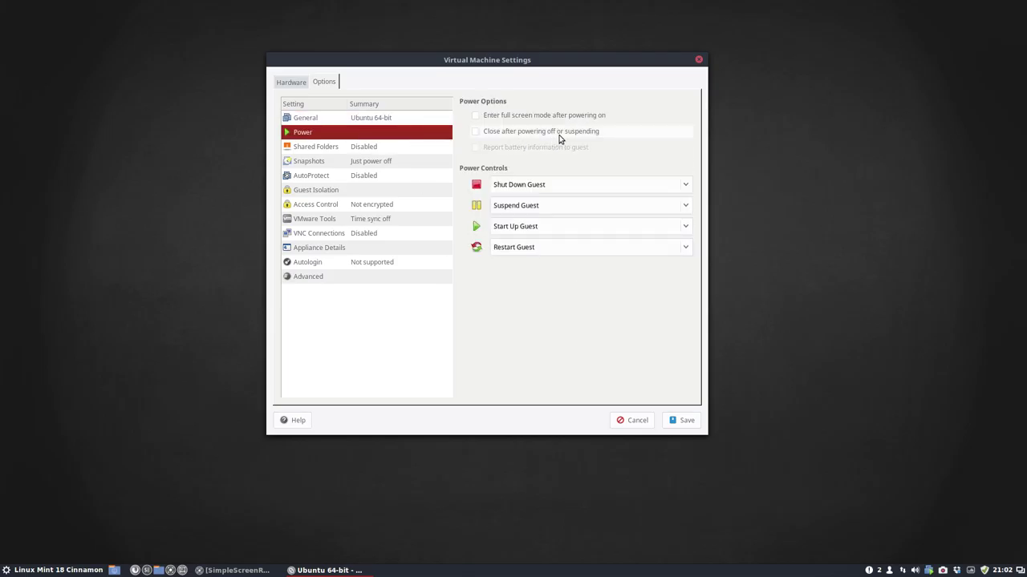
left_click(356, 147)
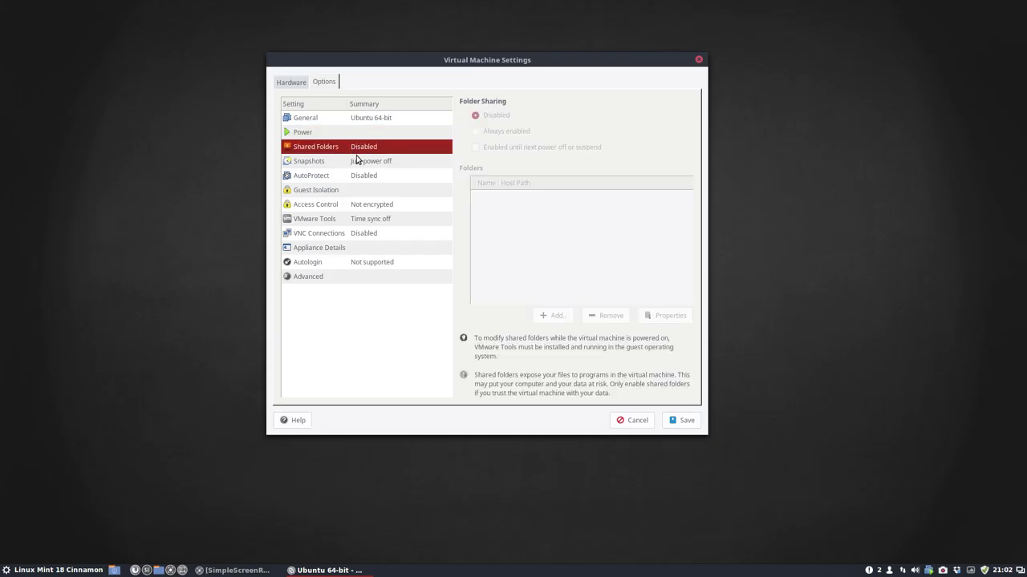
left_click(301, 162)
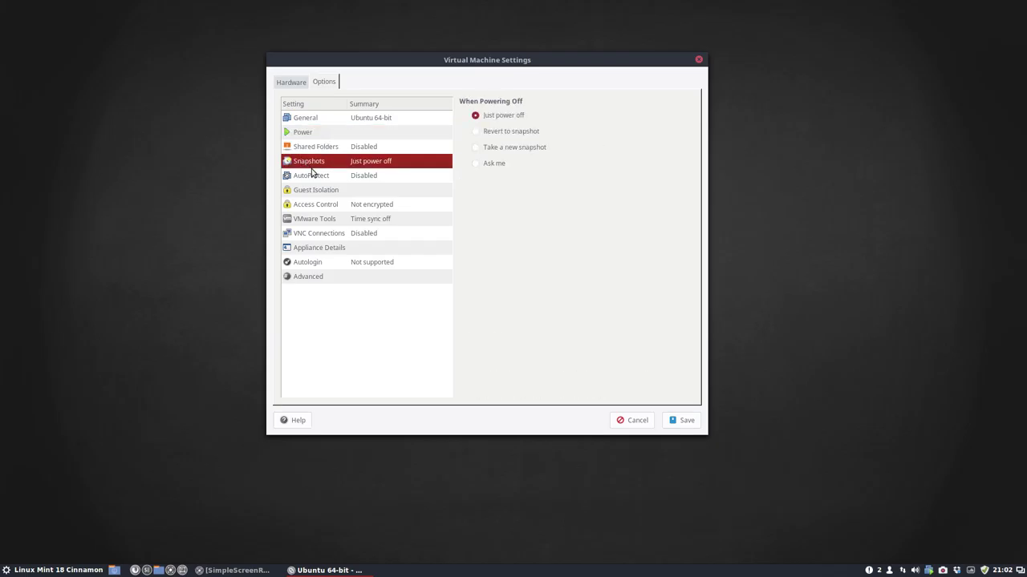
left_click(317, 177)
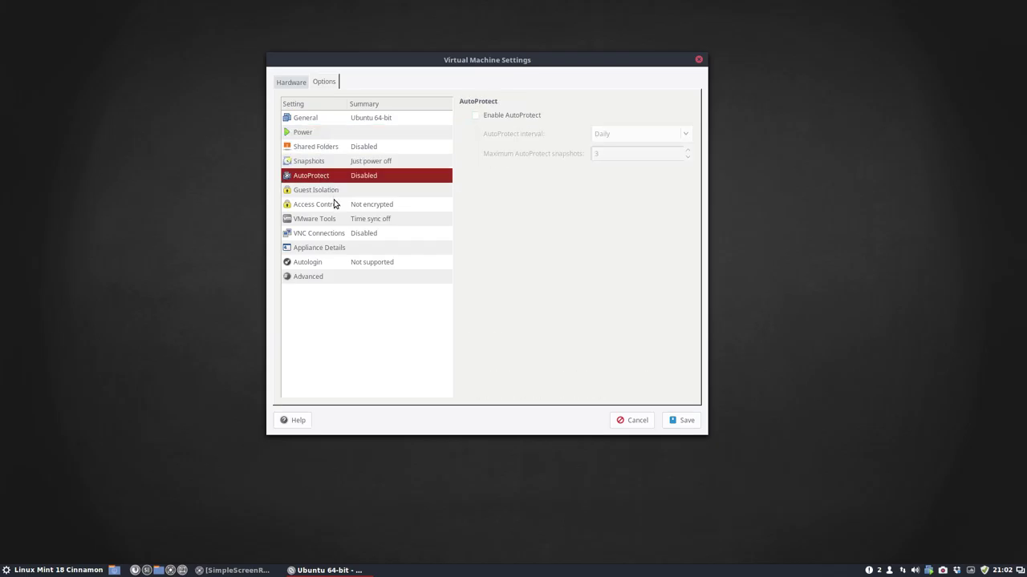
left_click(340, 190)
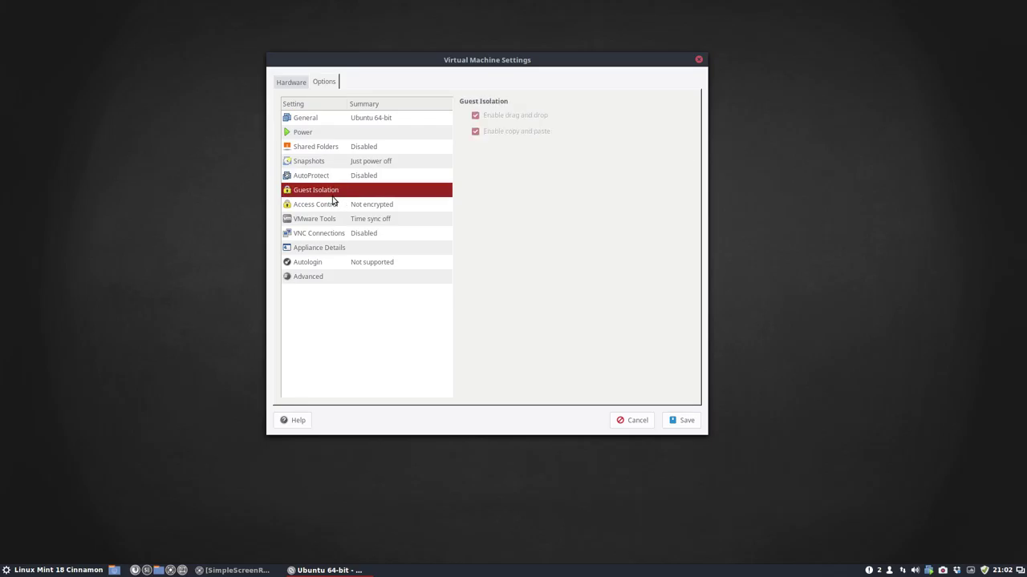
left_click(337, 205)
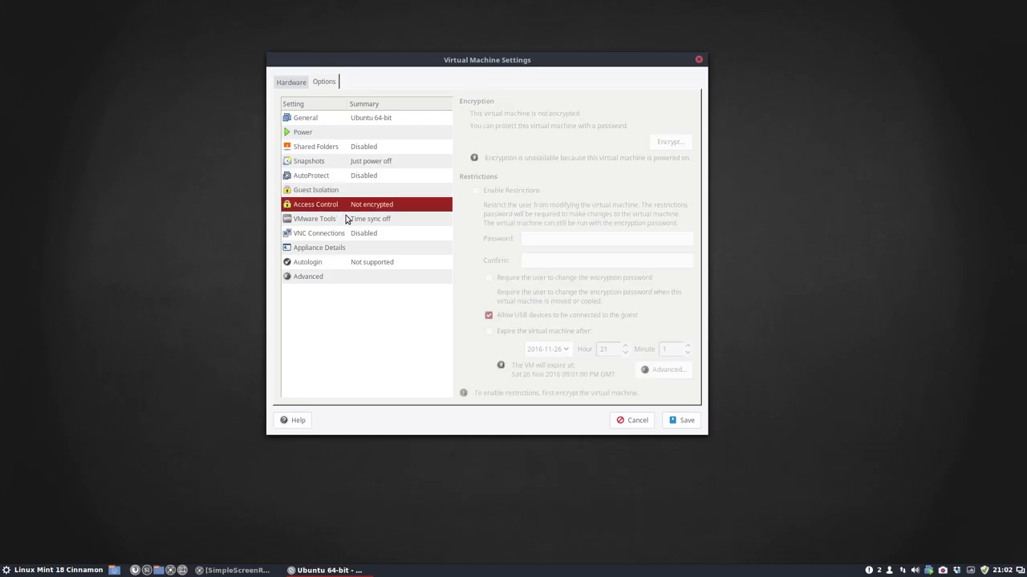
left_click(347, 220)
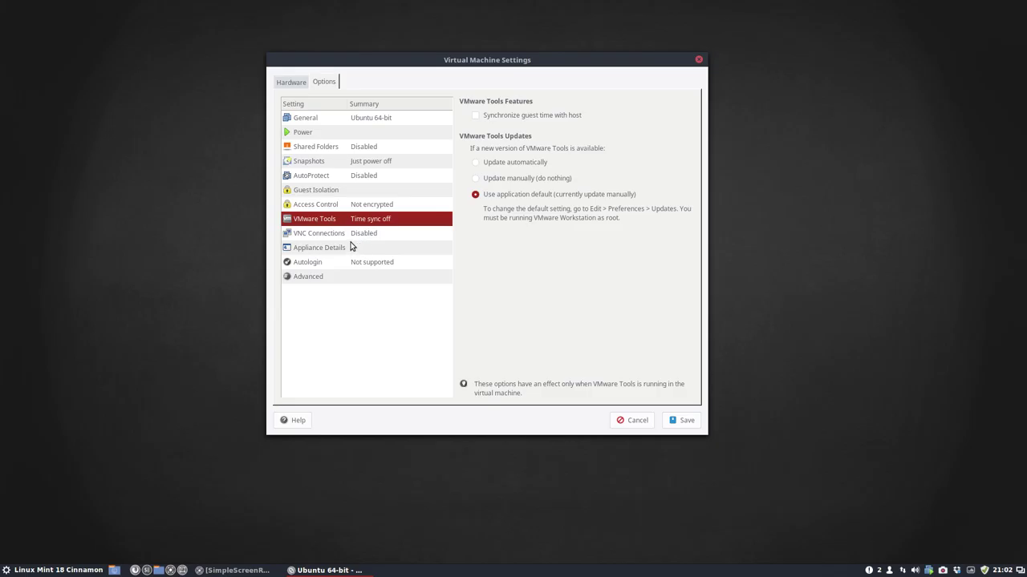
left_click(342, 234)
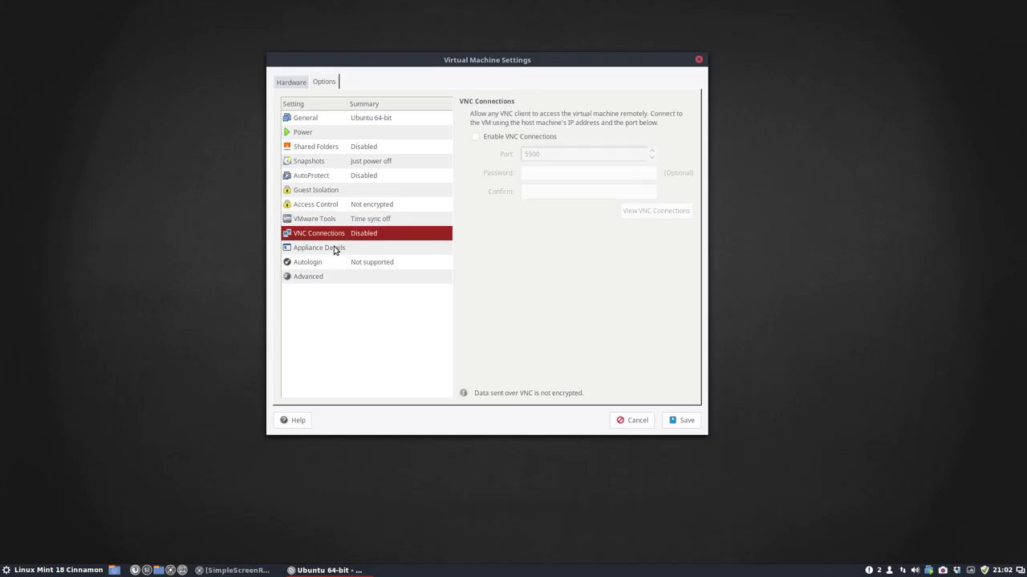
left_click(336, 249)
left_click(336, 264)
left_click(349, 278)
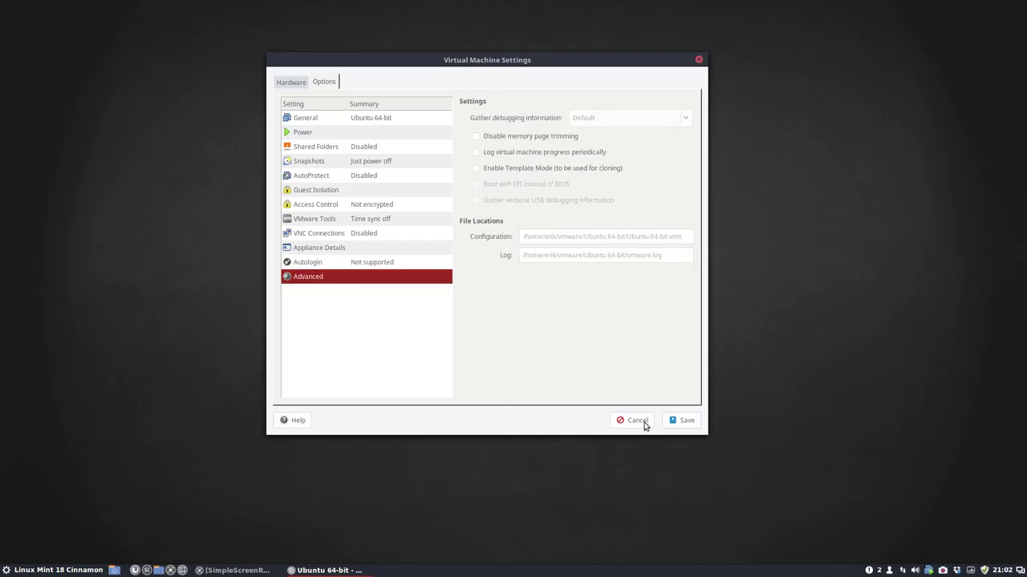
left_click(676, 421)
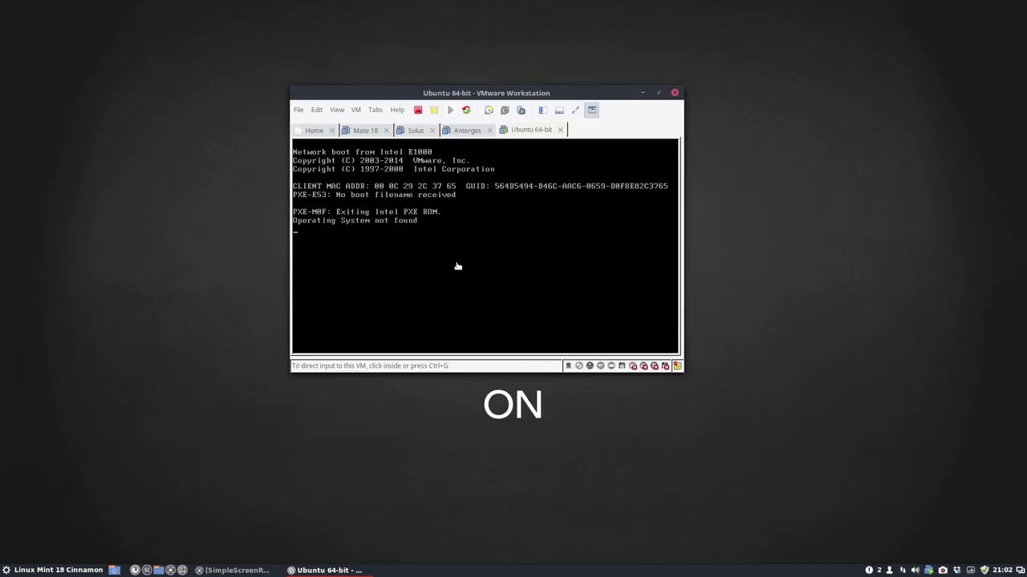
Power the guest off and start it again, clear the graphics notices, and permanently dismiss the Kingston USB host controller hint
left_click(417, 113)
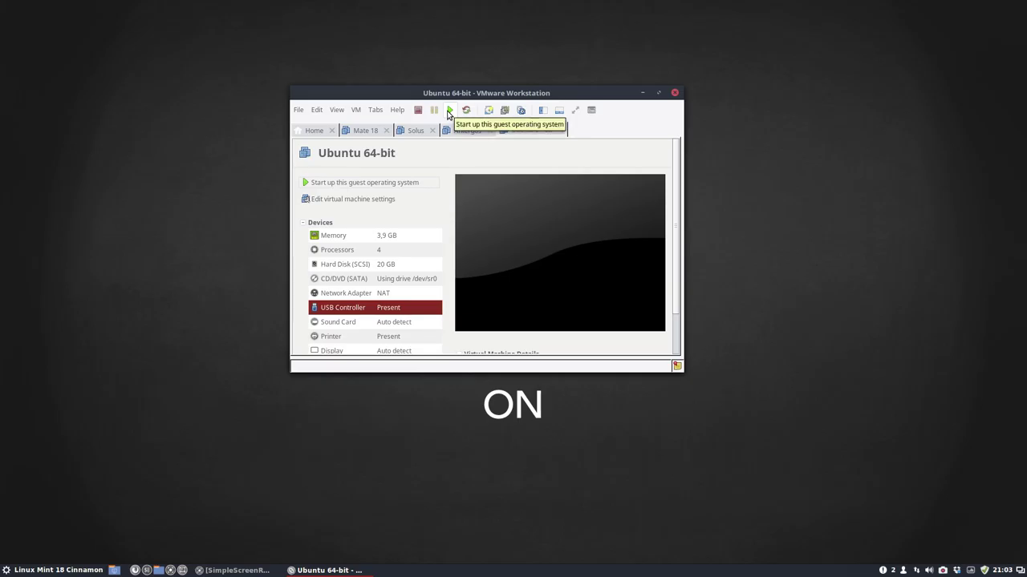
left_click(449, 112)
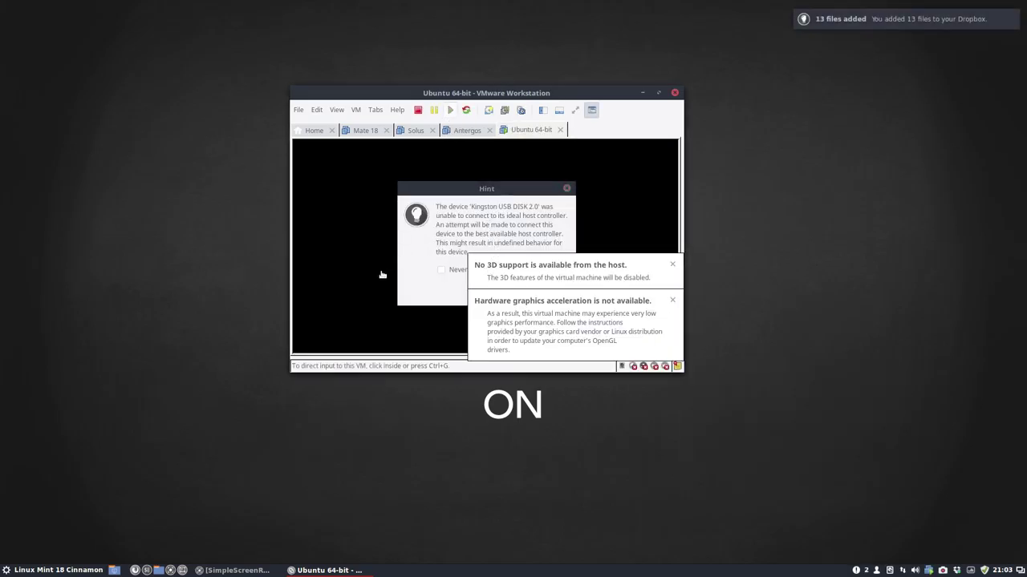
left_click(443, 270)
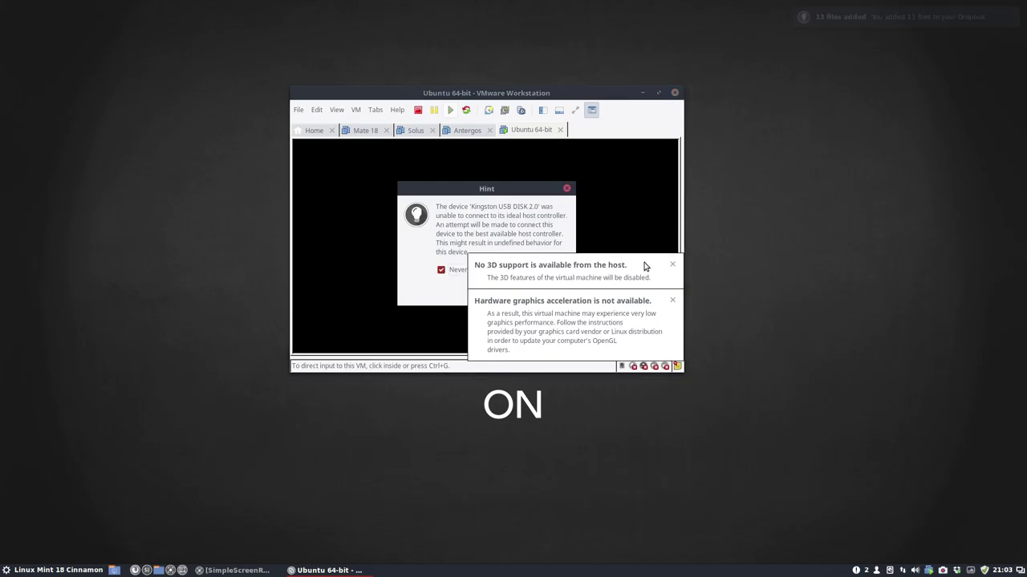
left_click(673, 301)
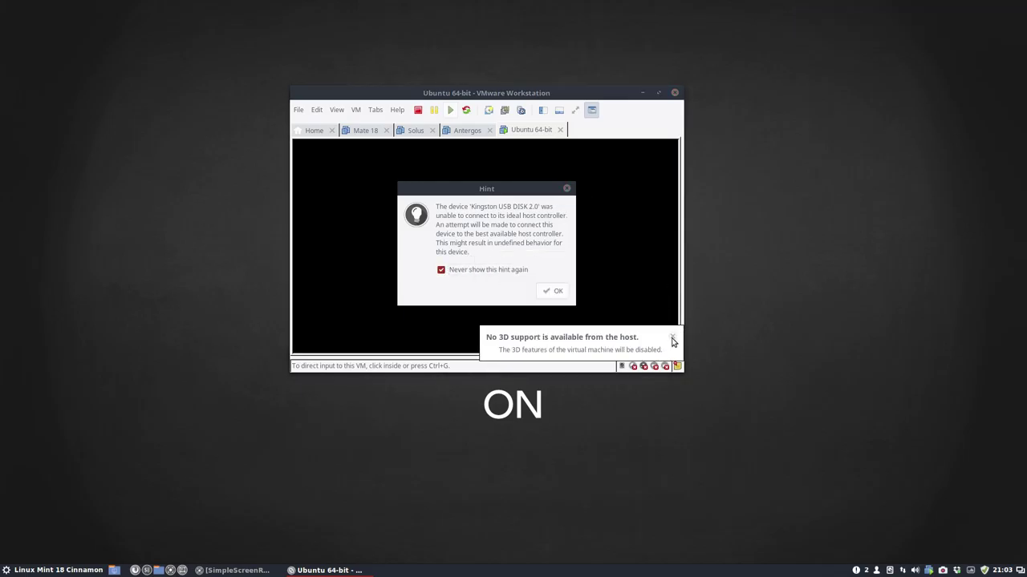
left_click(663, 332)
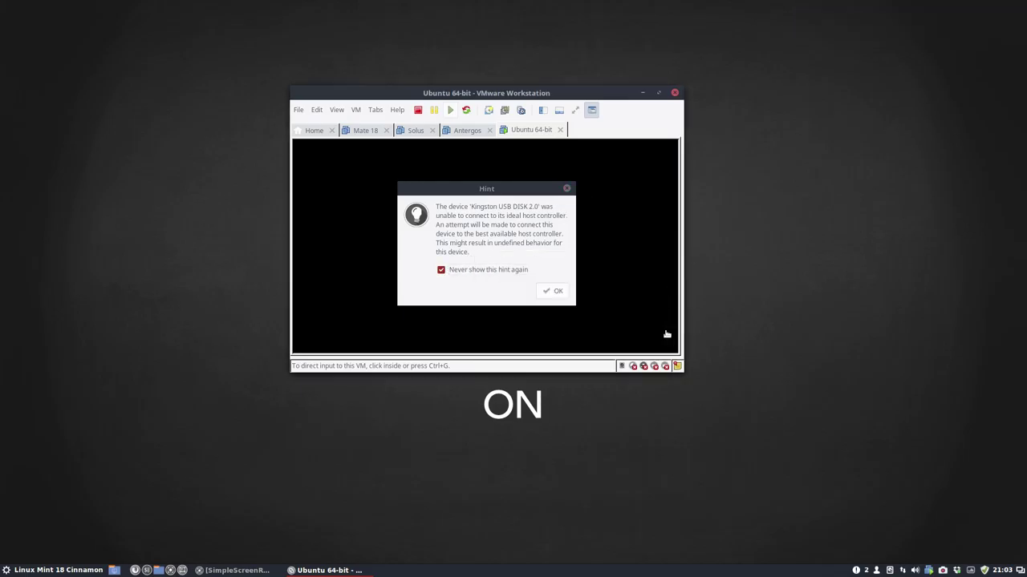
left_click(552, 291)
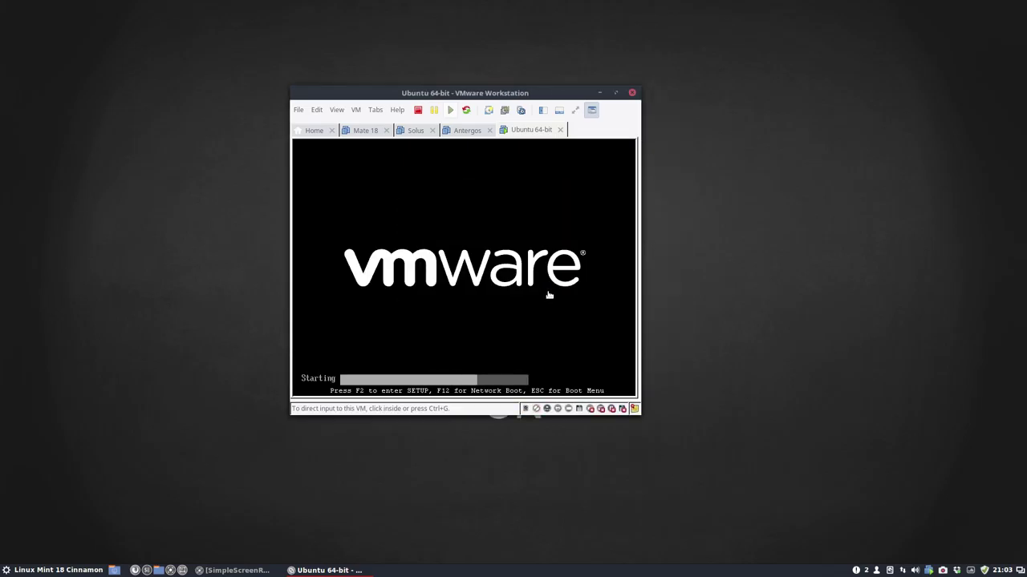
left_click(549, 295)
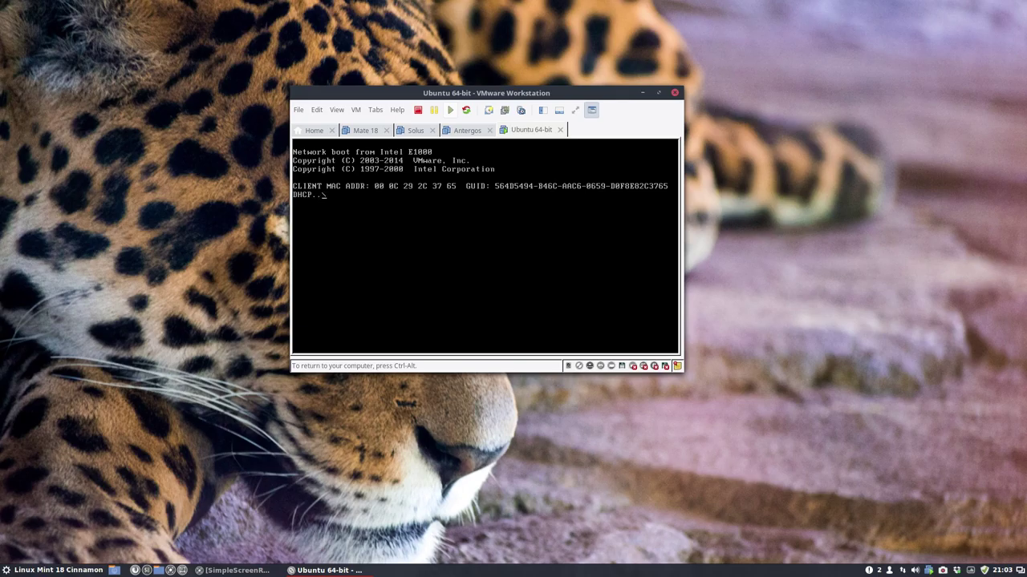
Restart the guest from a power-off, clear the graphics notices, and accept the USB driver disconnection without being asked again
key("ctrl+alt")
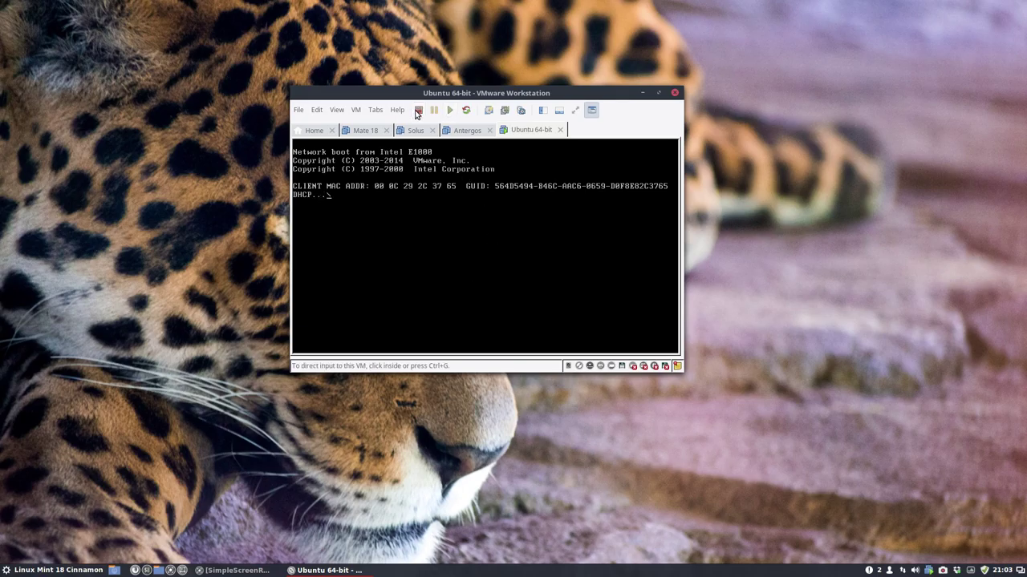
left_click(417, 111)
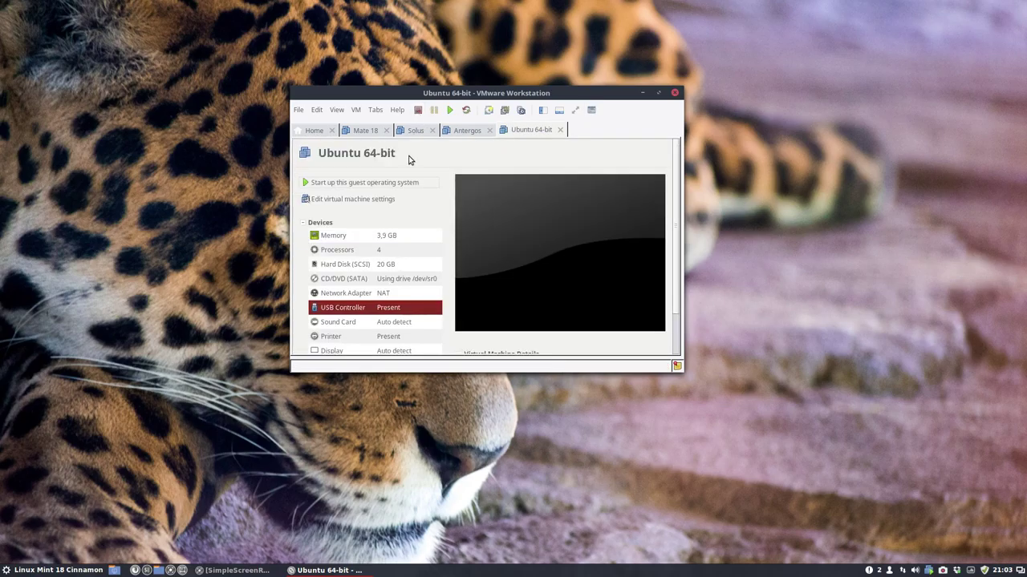
left_click(450, 109)
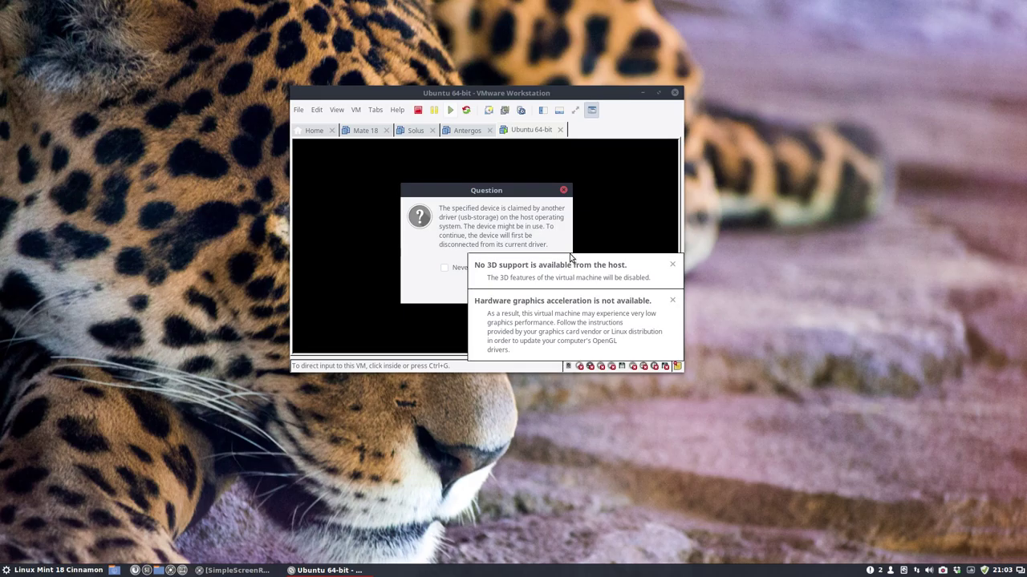
left_click(671, 266)
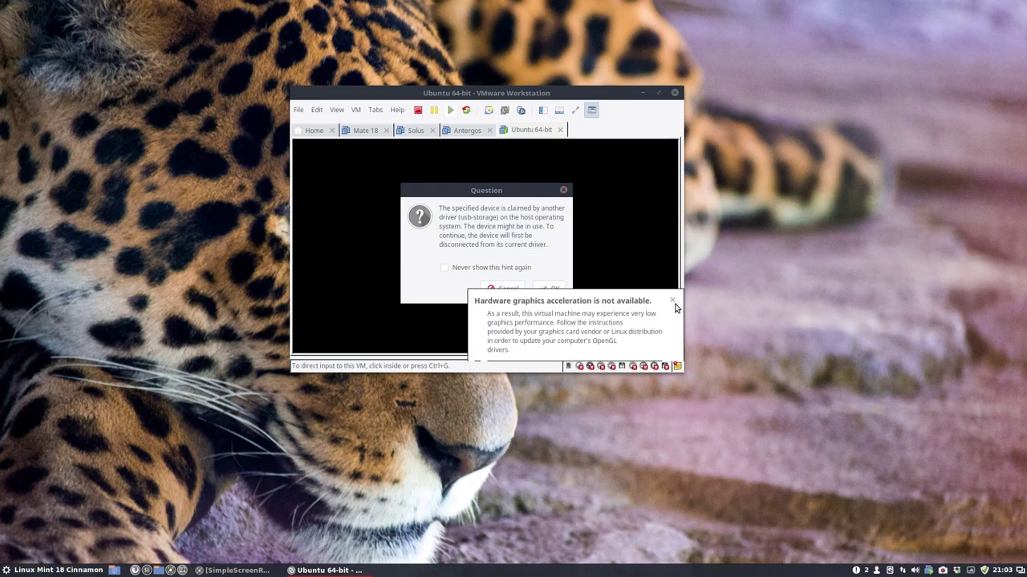
left_click(673, 300)
left_click(475, 268)
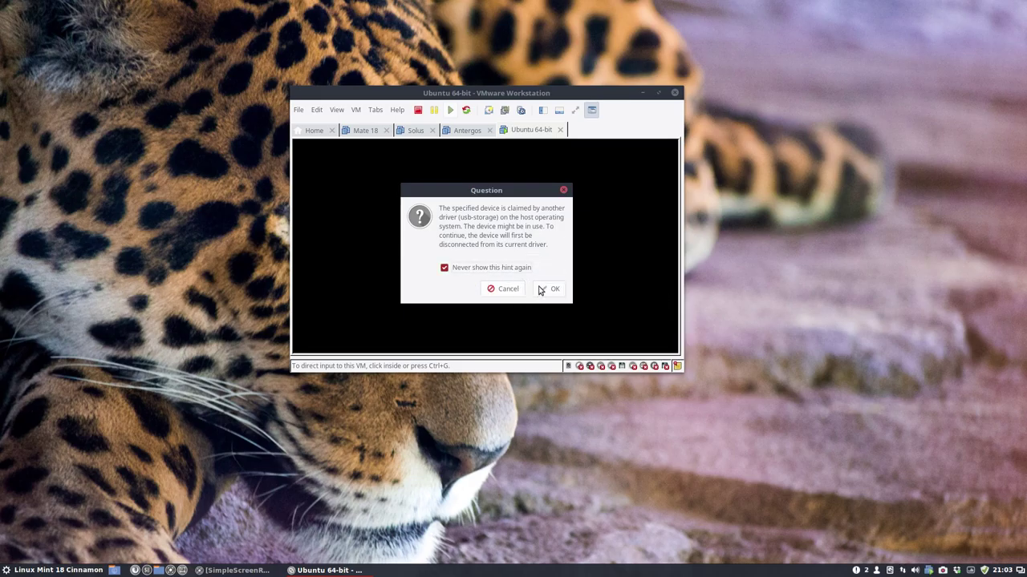
left_click(549, 289)
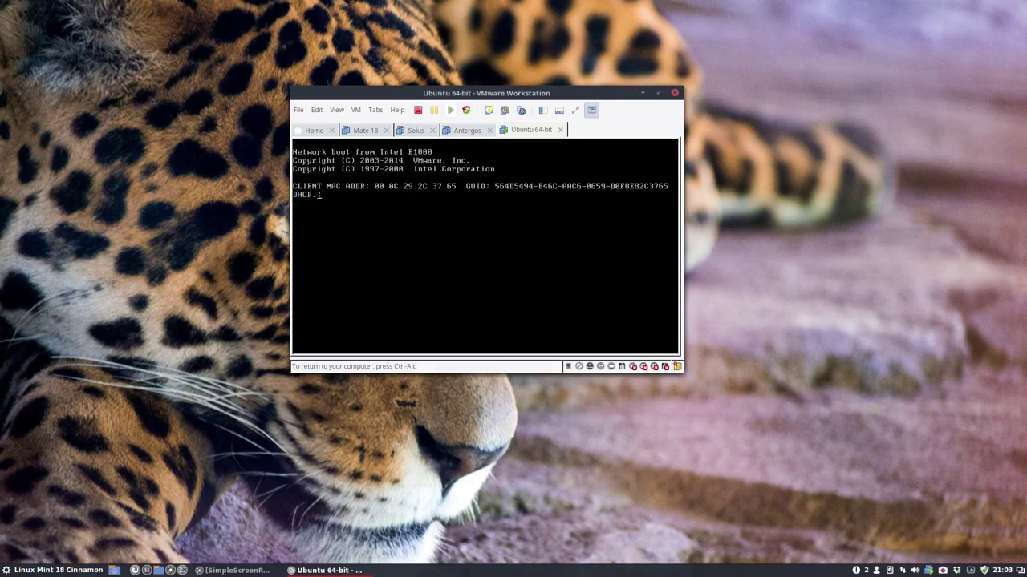
Bring up the guest's Boot Menu during startup, retrying until the list of boot devices opens
key("Escape")
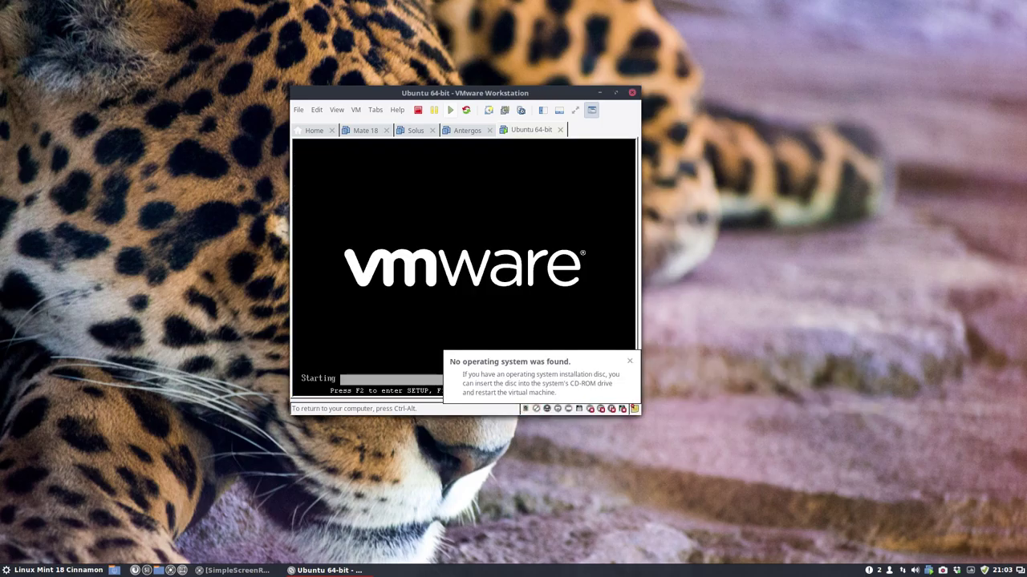
key("Escape")
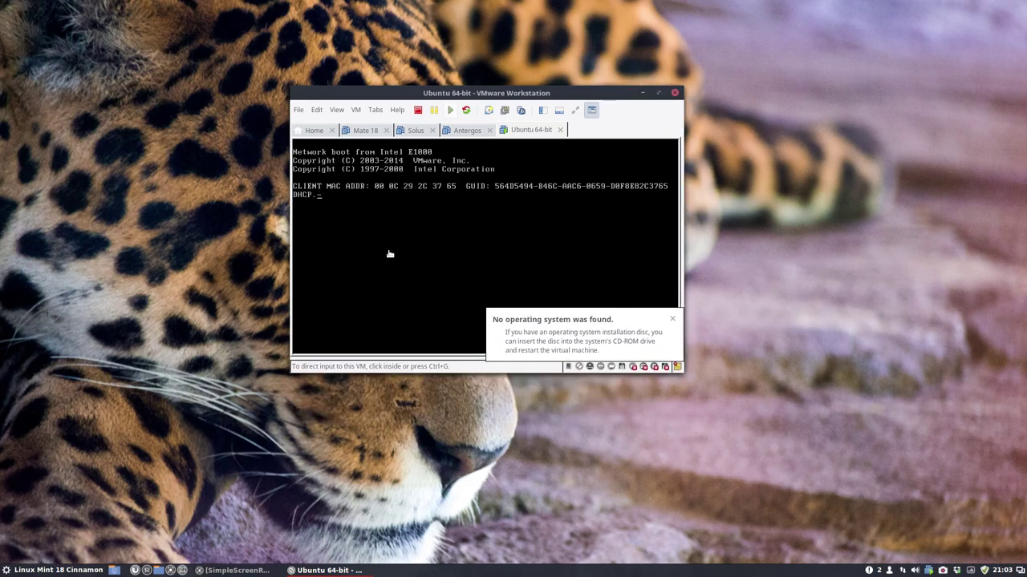
left_click(466, 315)
key("Escape")
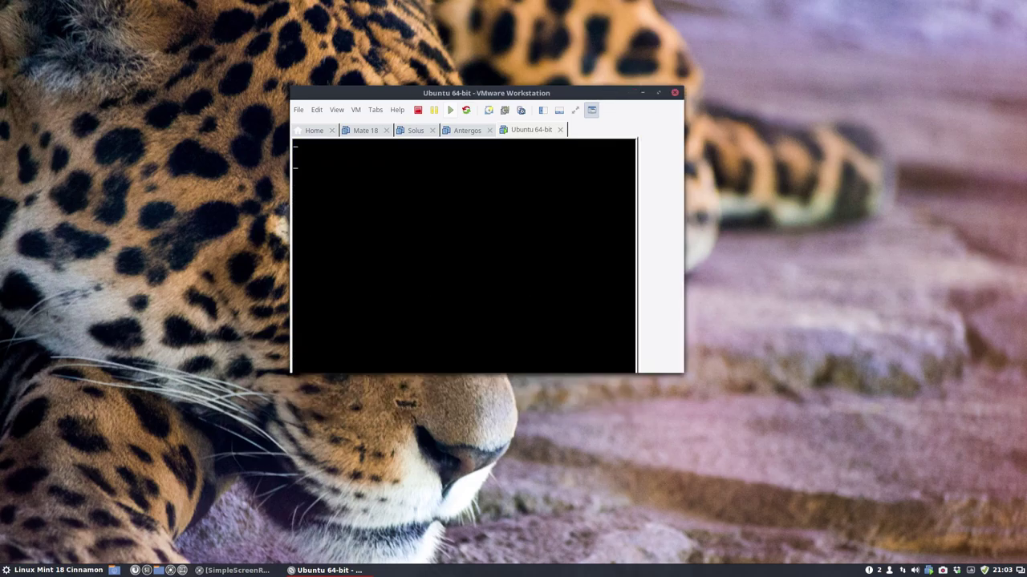
key("Escape")
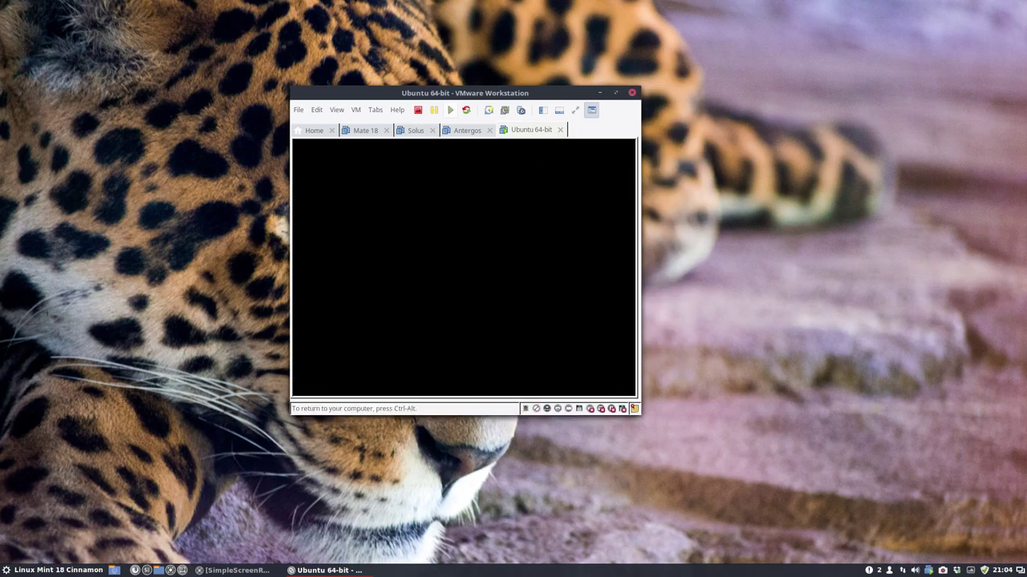
key("Escape")
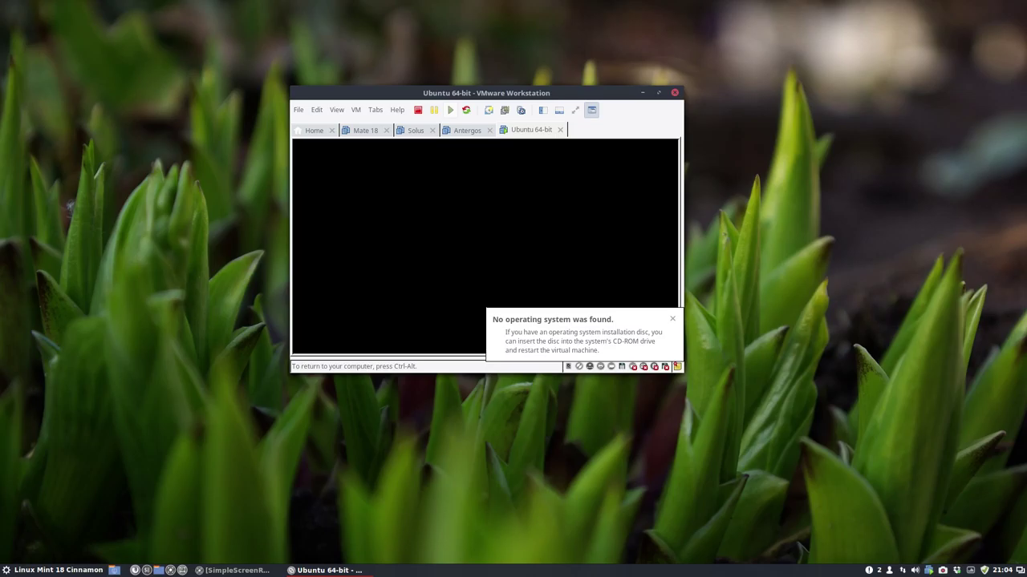
key("Escape")
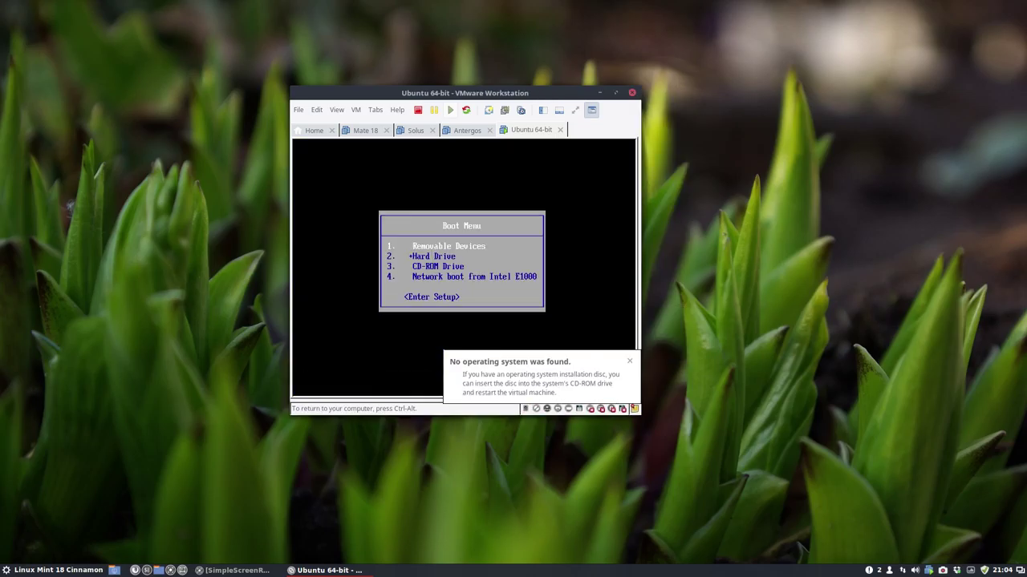
Try to boot the guest with the Network boot from Intel E1000 entry in the Boot Menu
key("Down")
key("Down")
key("Up")
key("Up")
key("Down")
key("Down")
key("Down")
key("Return")
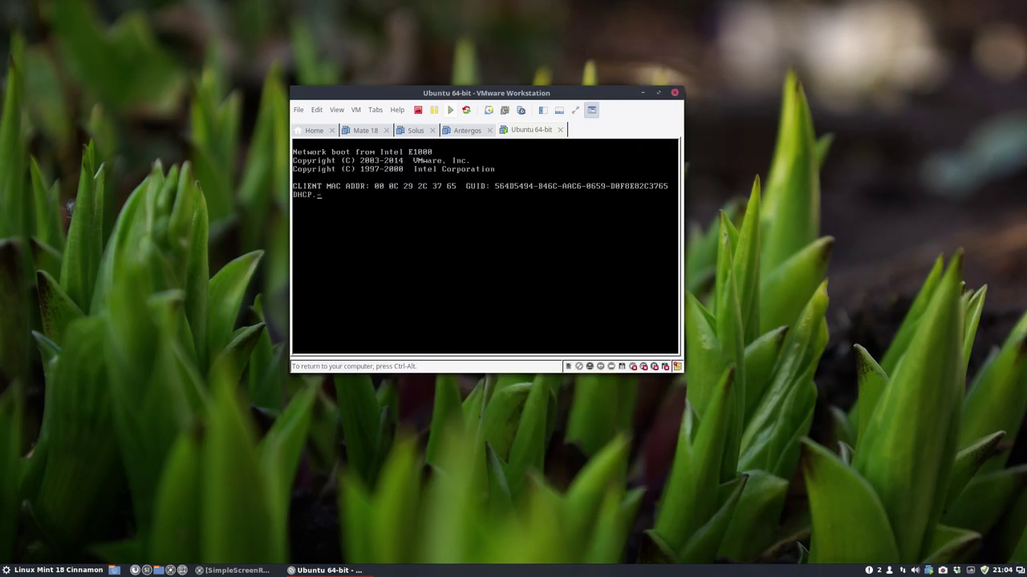
Reopen the Boot Menu and try to boot the guest from the Hard Drive entry
key("Escape")
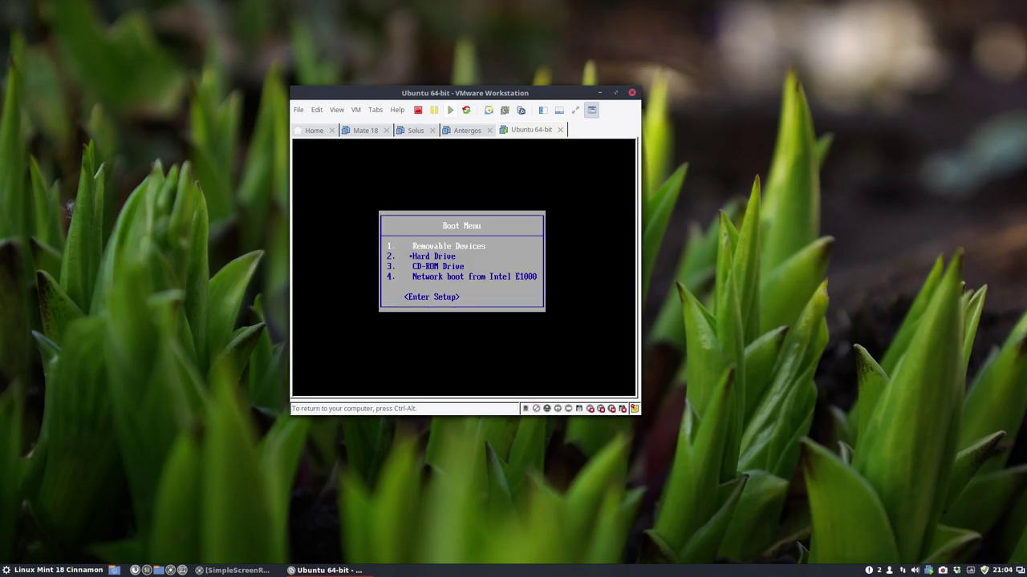
key("Down")
key("Down")
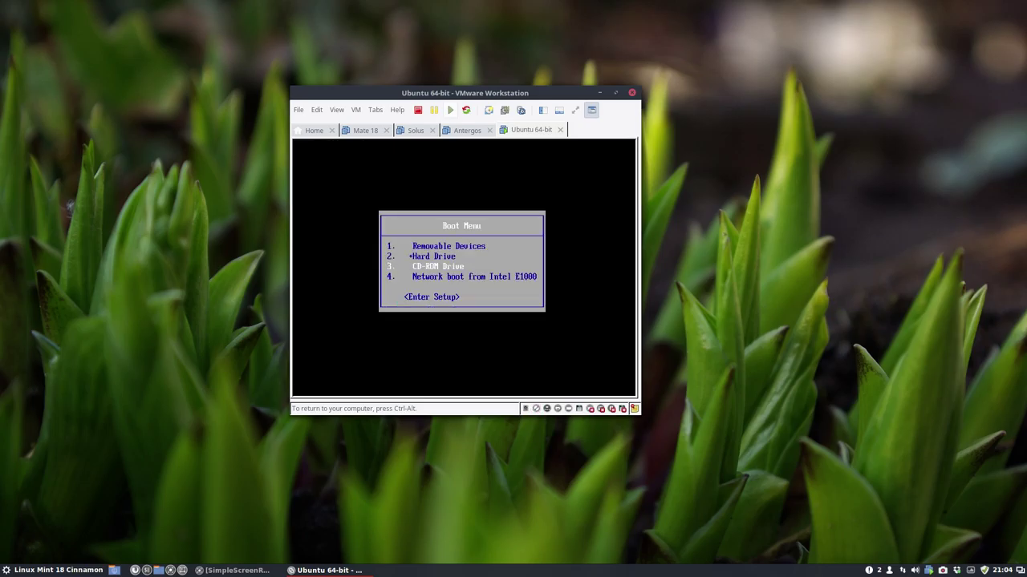
key("Up")
key("Return")
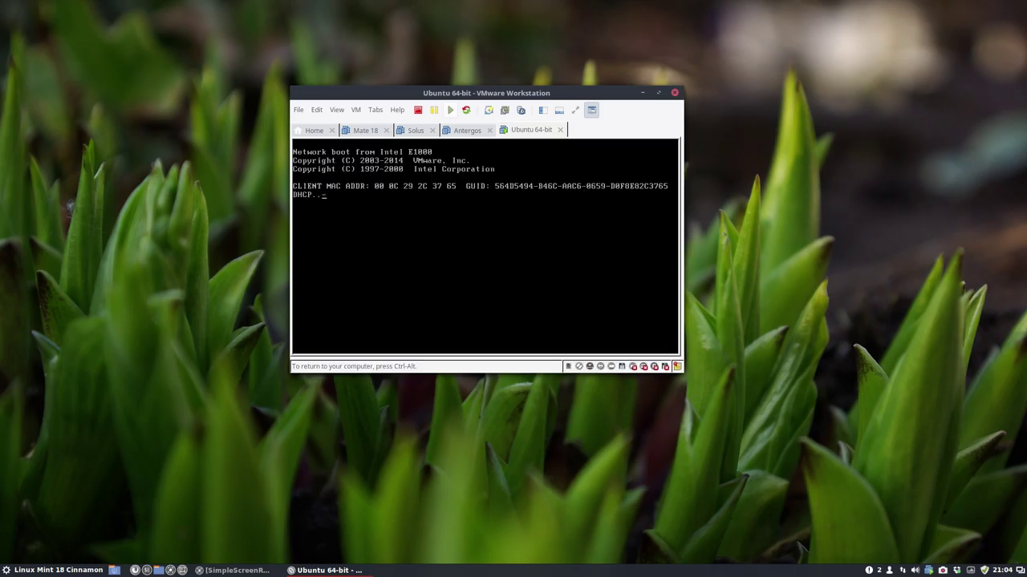
Restart the guest into its Boot Menu once more and retry booting from the Hard Drive entry
key("ctrl+alt+Insert")
key("Escape")
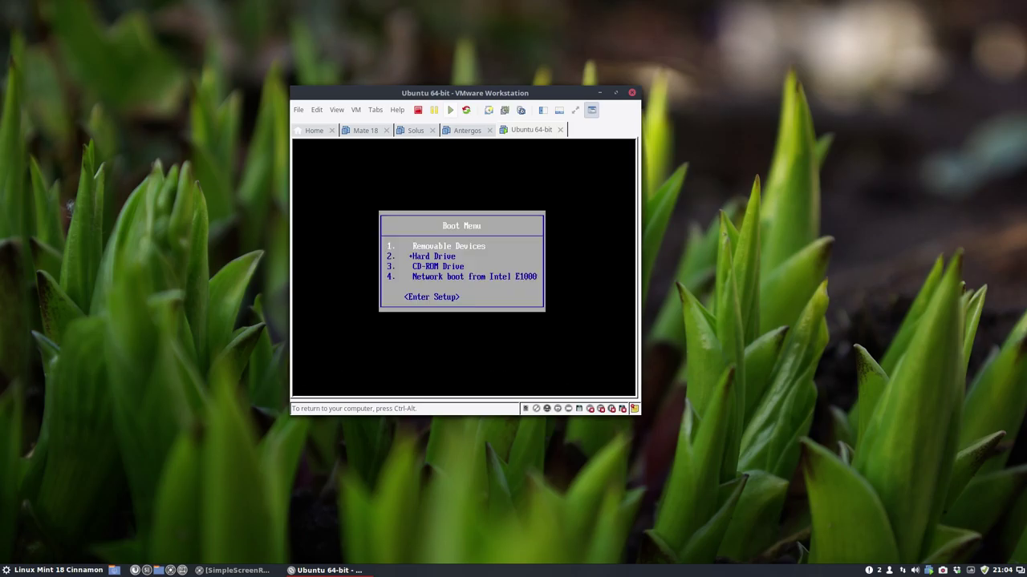
key("Down")
key("Return")
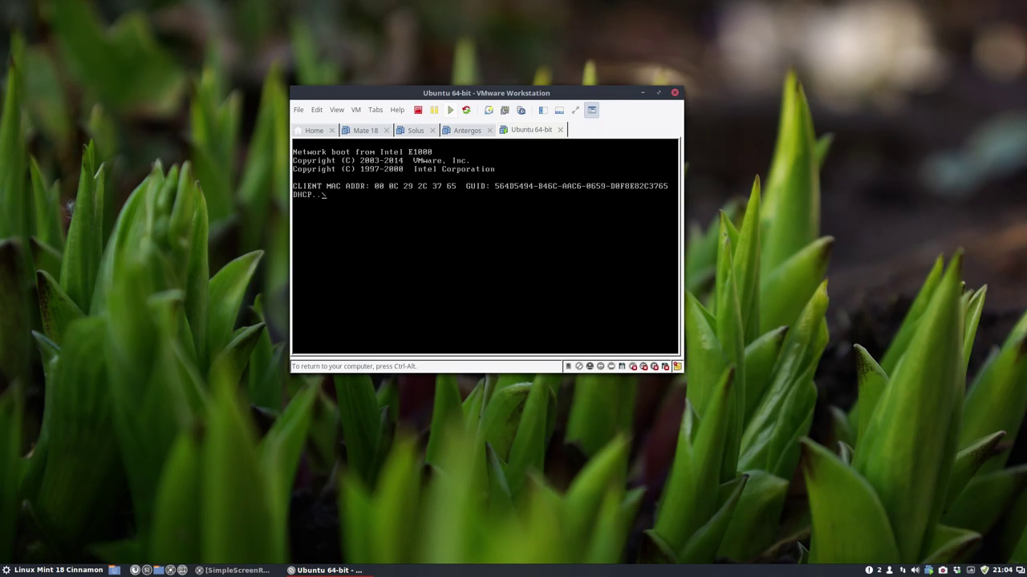
Restart the guest into the PhoenixBIOS Setup Utility and open its Boot page
key("ctrl+alt+Insert")
key("F2")
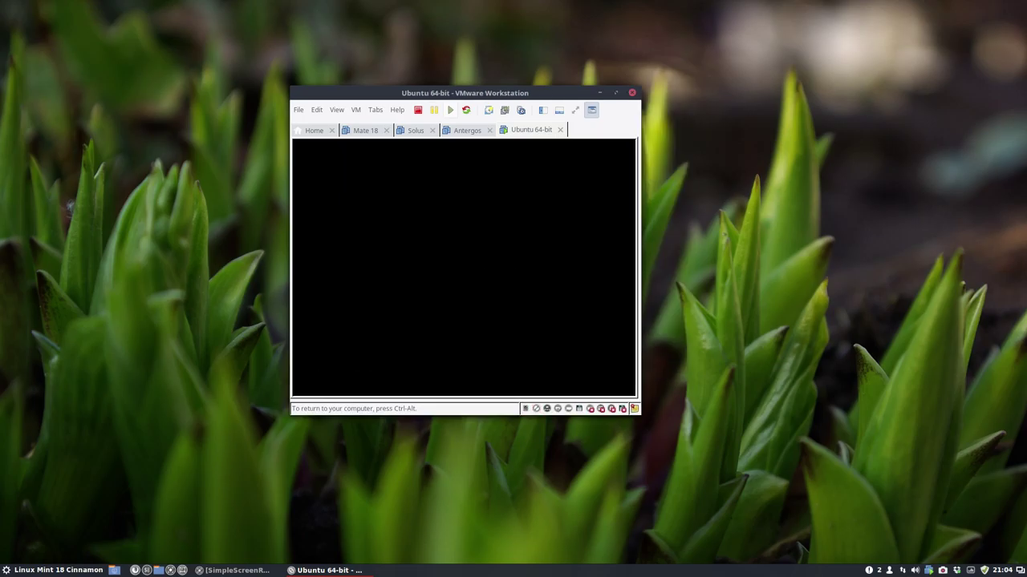
key("Right")
key("Right")
key("Right")
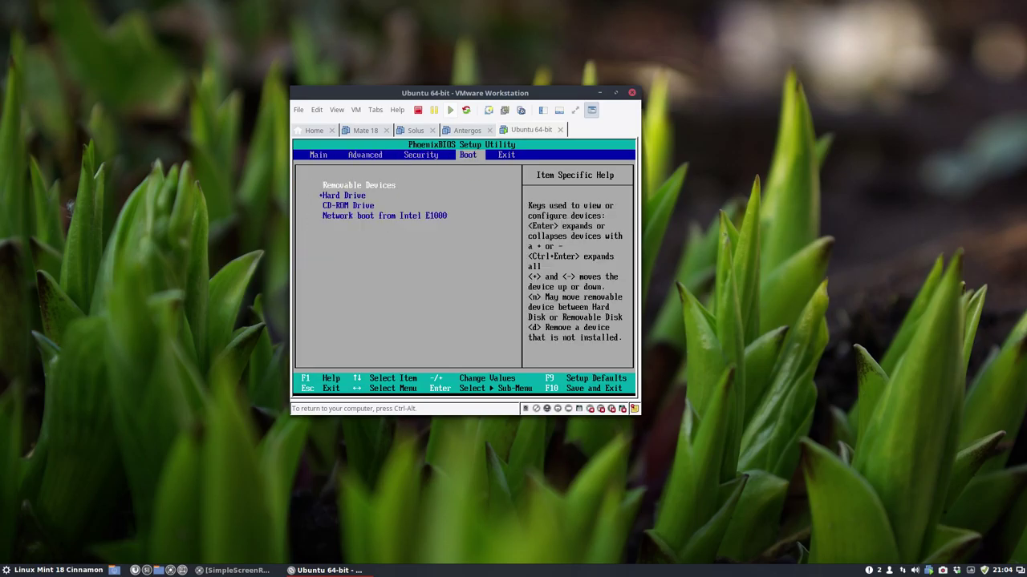
Examine the devices nested under Hard Drive in the boot order and collapse the entry again
key("Down")
key("Return")
key("Down")
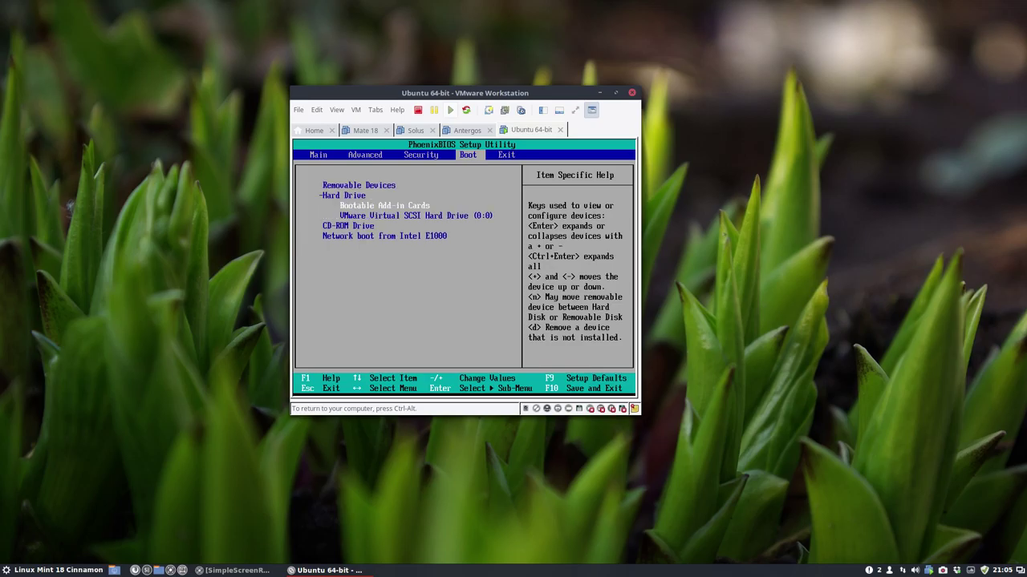
key("Down")
key("Down")
key("Down")
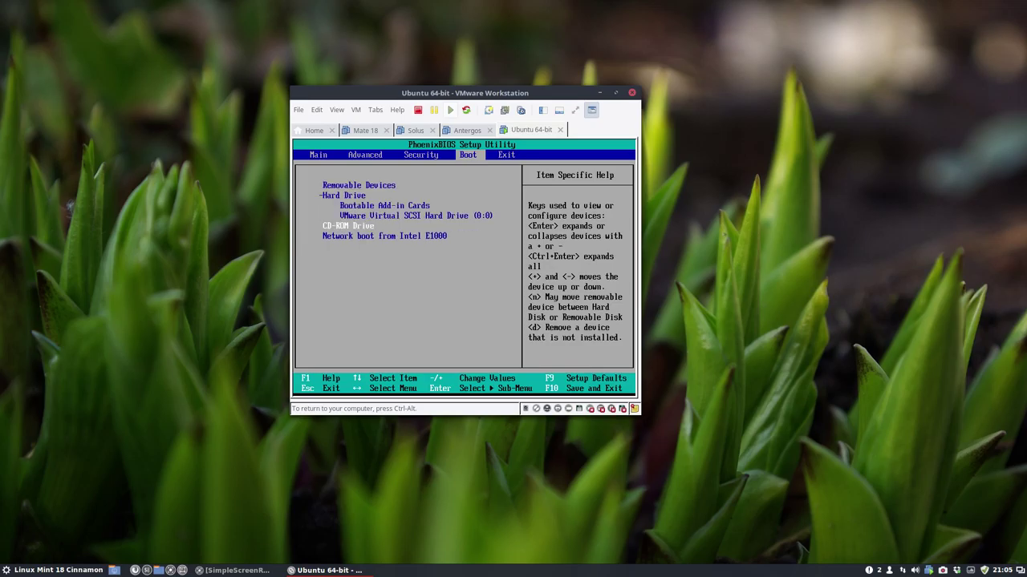
key("Up")
key("Up")
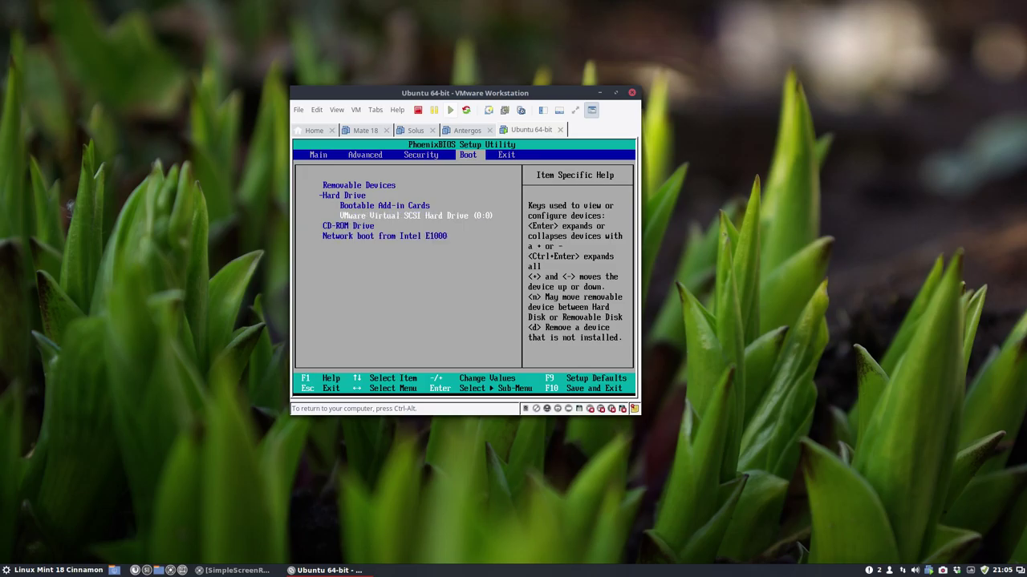
key("Up")
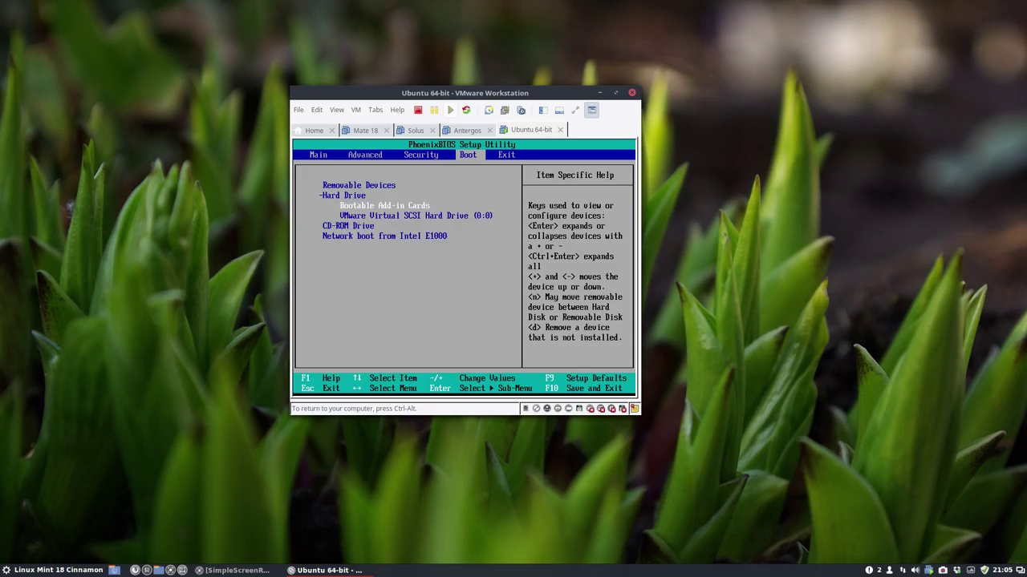
key("Up")
key("Return")
key("Up")
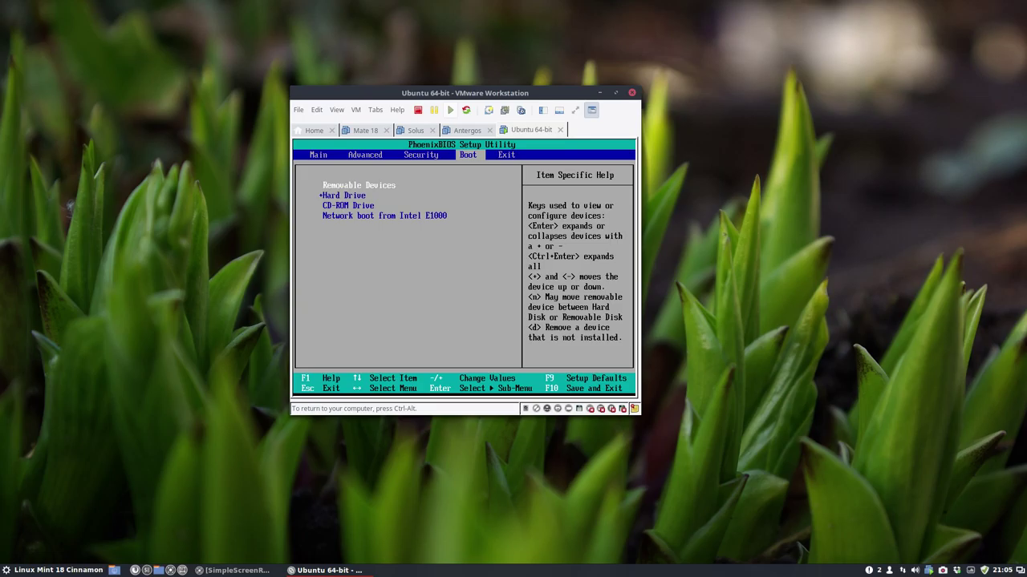
Look through the Security, Exit, Advanced and Main pages of the BIOS setup and return to the Boot page
key("Left")
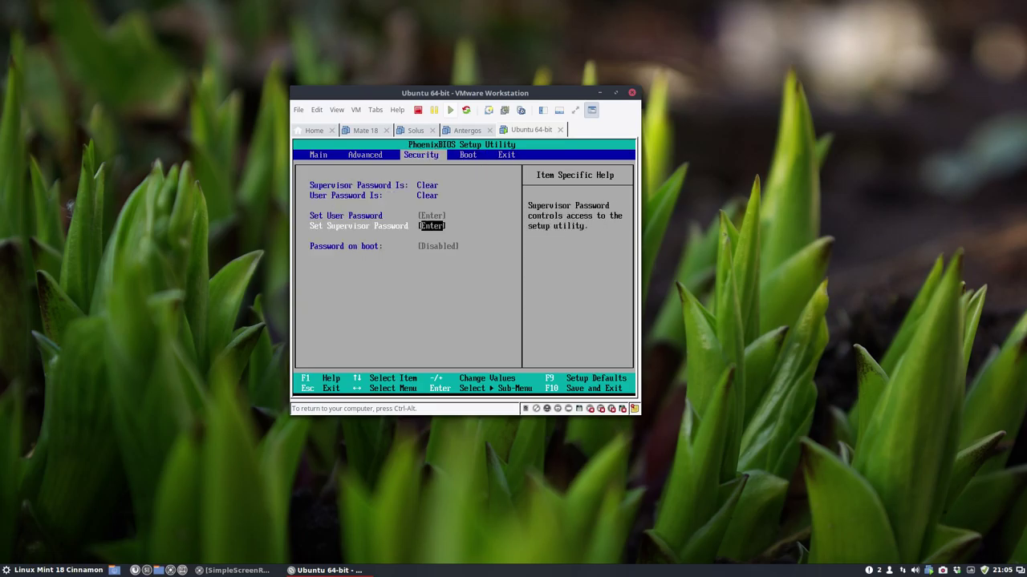
key("Right")
key("Right")
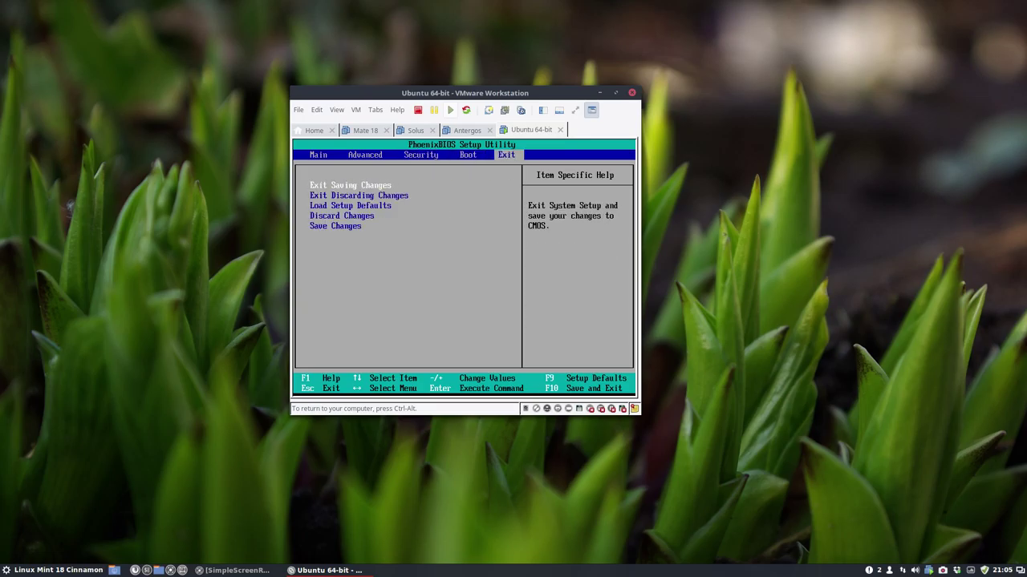
key("Left")
key("Left")
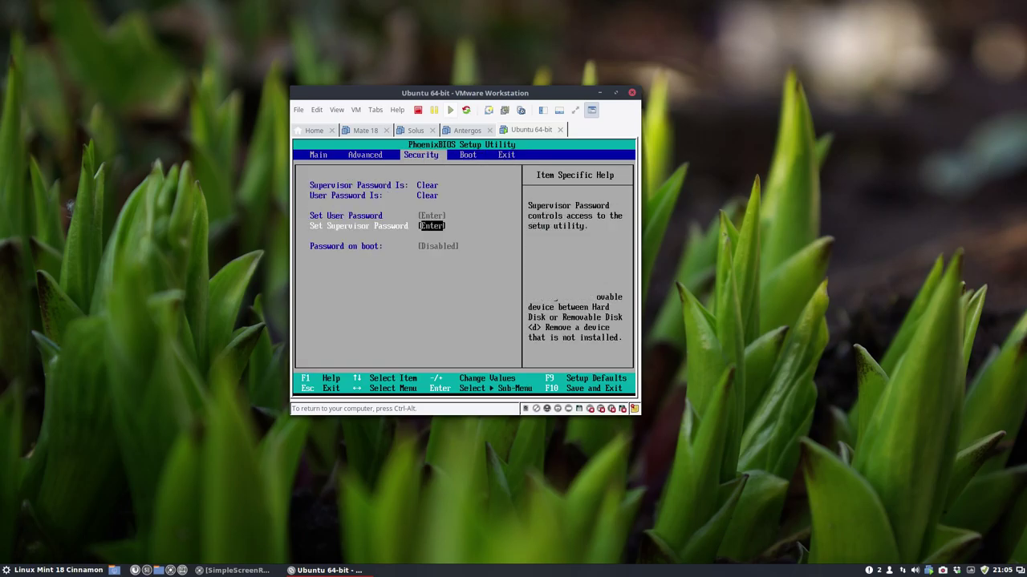
key("Left")
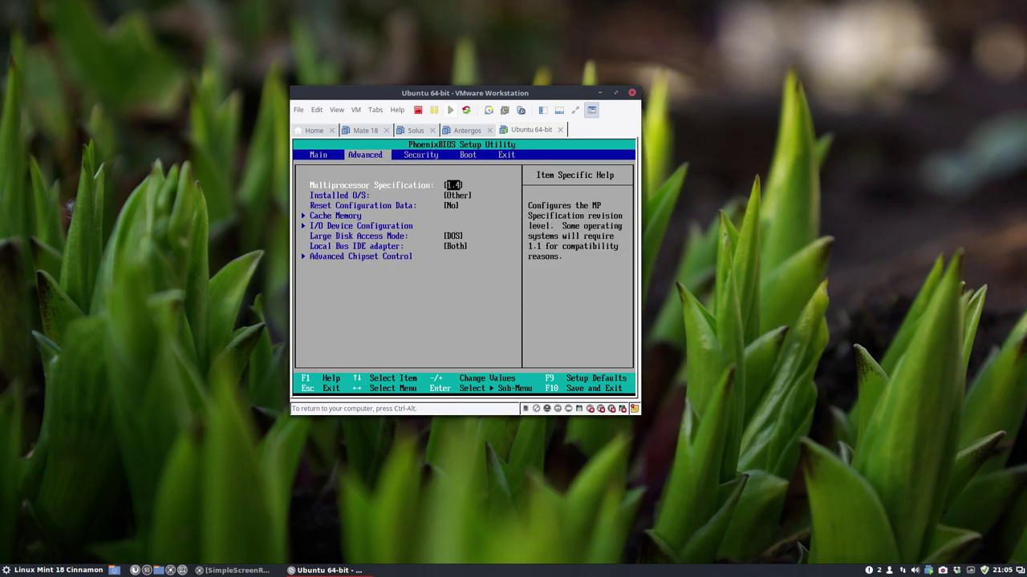
key("Left")
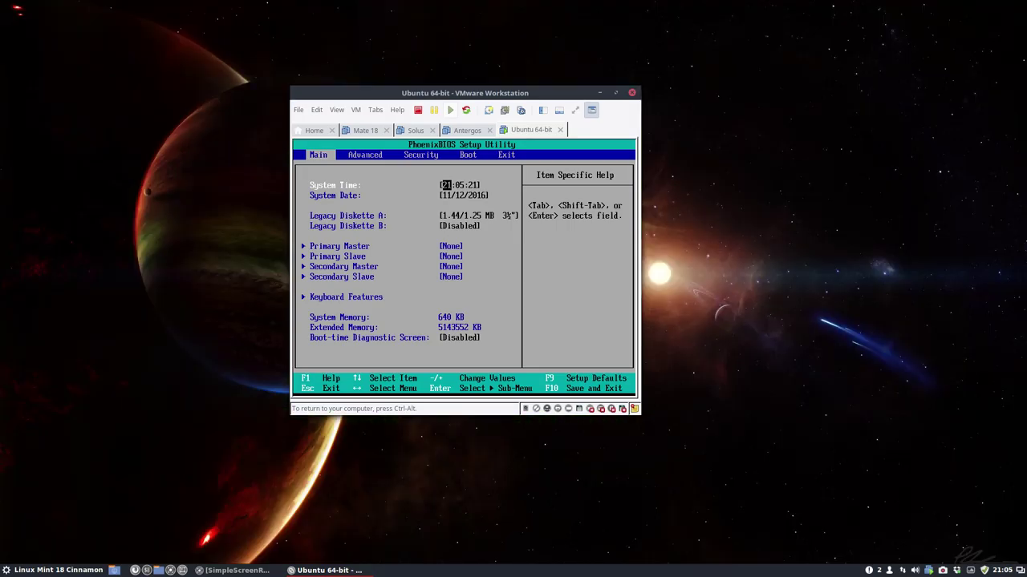
key("Left")
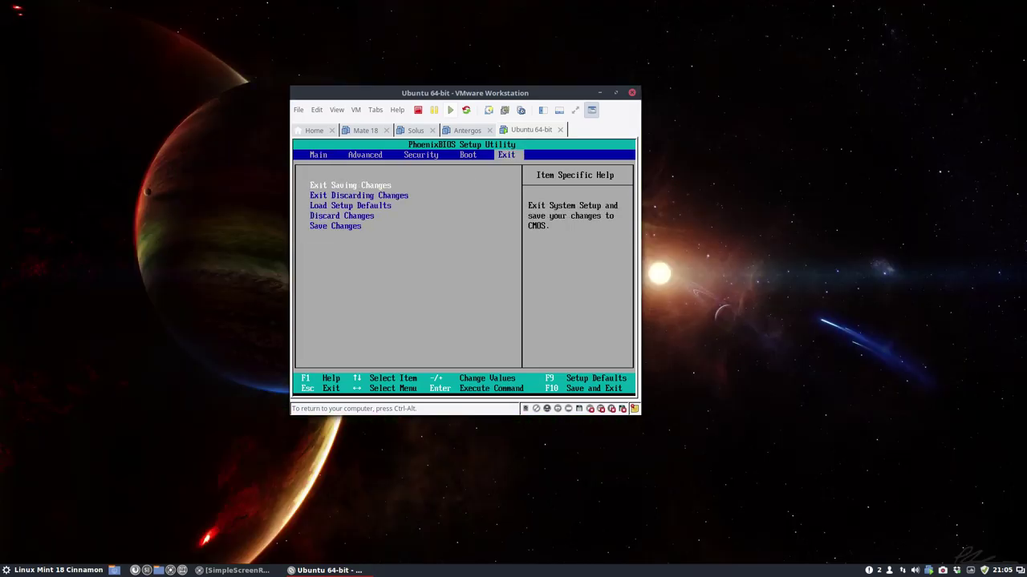
key("Left")
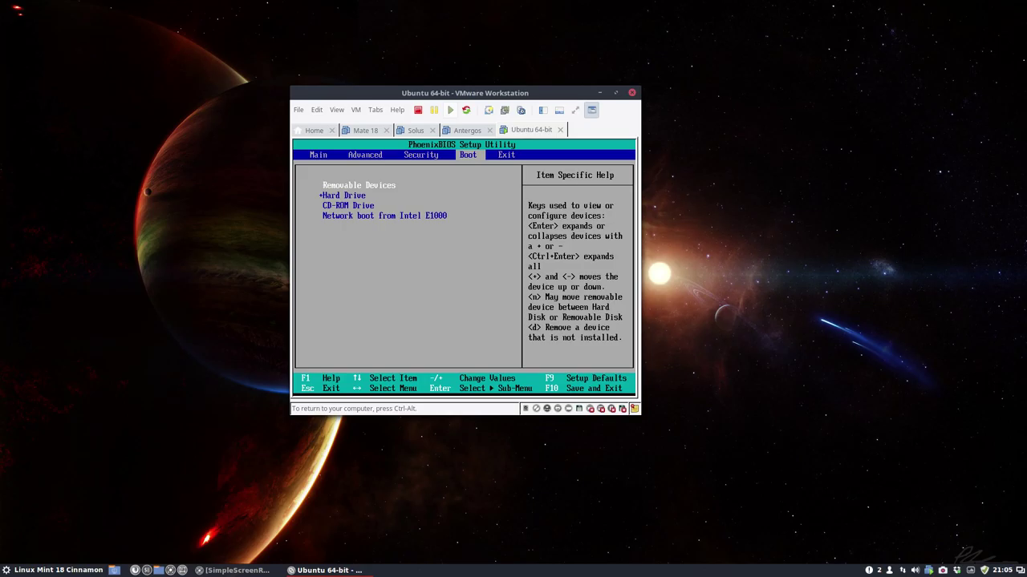
Release the guest's input and open the web browser to consult a how-to-install guide
key("ctrl+alt")
left_click(133, 572)
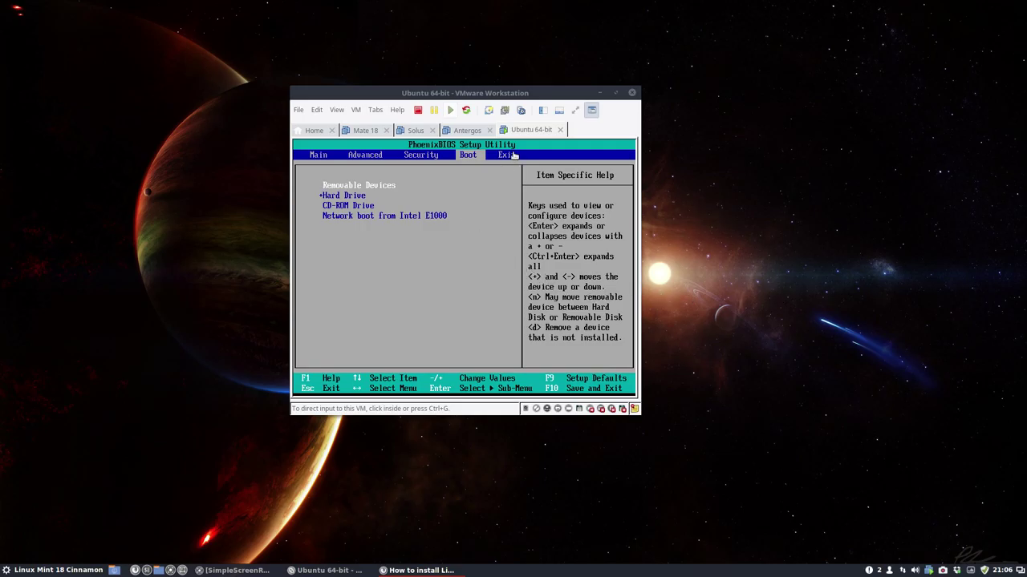
Power off the virtual machine and enable Boot with EFI instead of BIOS in its advanced options, saving the settings
left_click(418, 112)
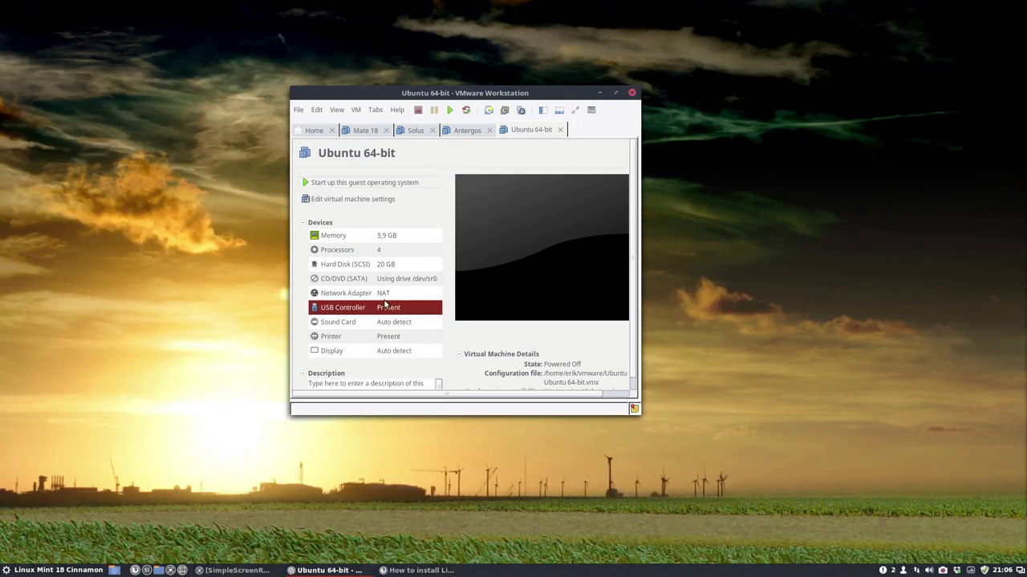
left_click(371, 201)
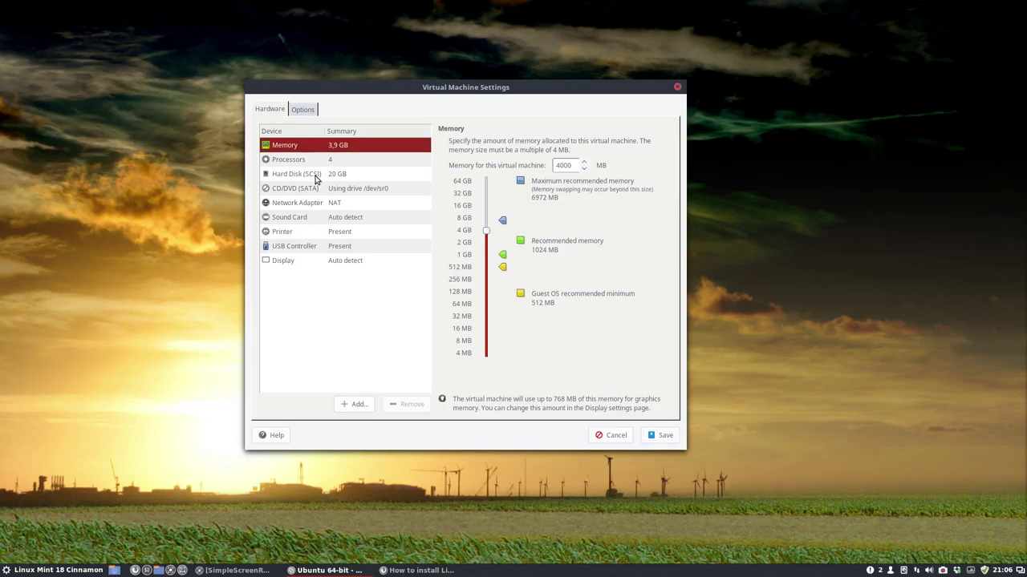
left_click(309, 113)
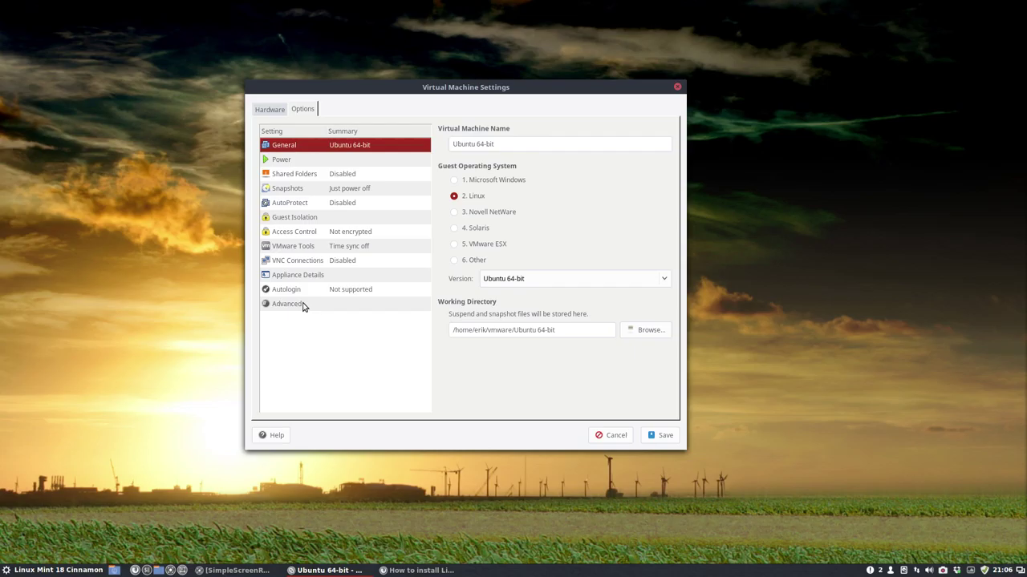
left_click(304, 304)
left_click(455, 212)
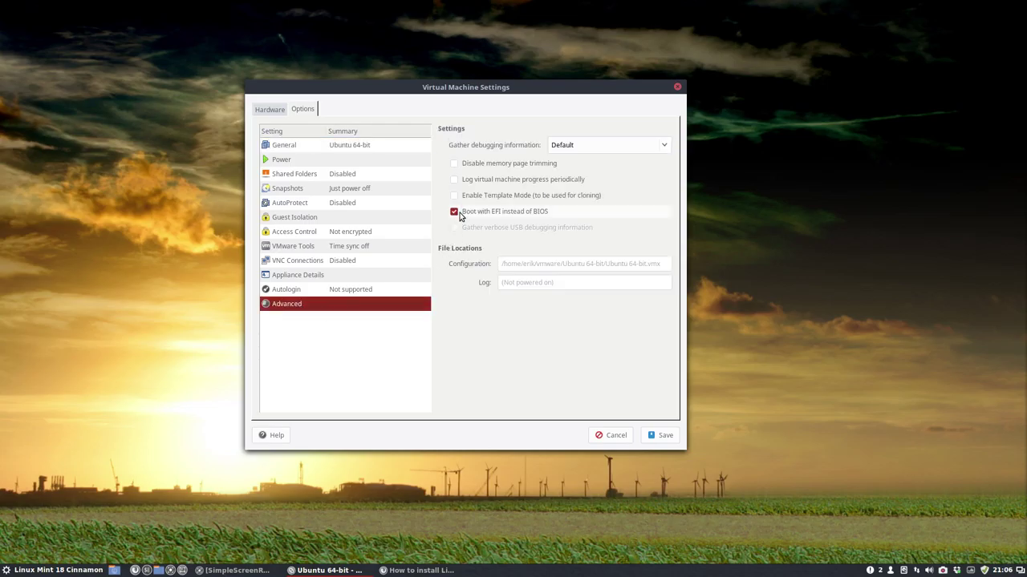
left_click(656, 435)
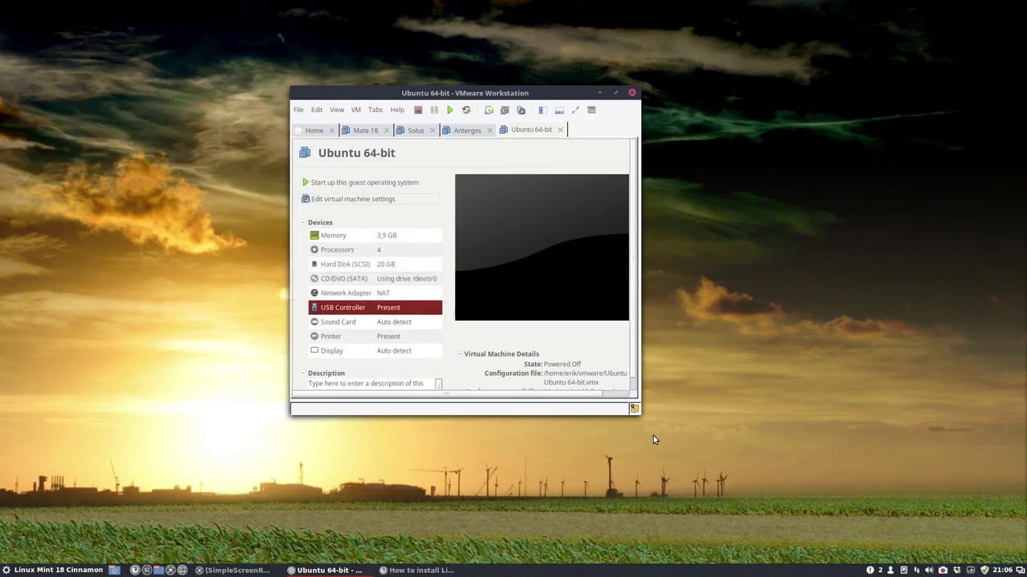
Start up the Ubuntu 64-bit guest and dismiss the 3D support and hardware graphics acceleration notices
left_click(480, 291)
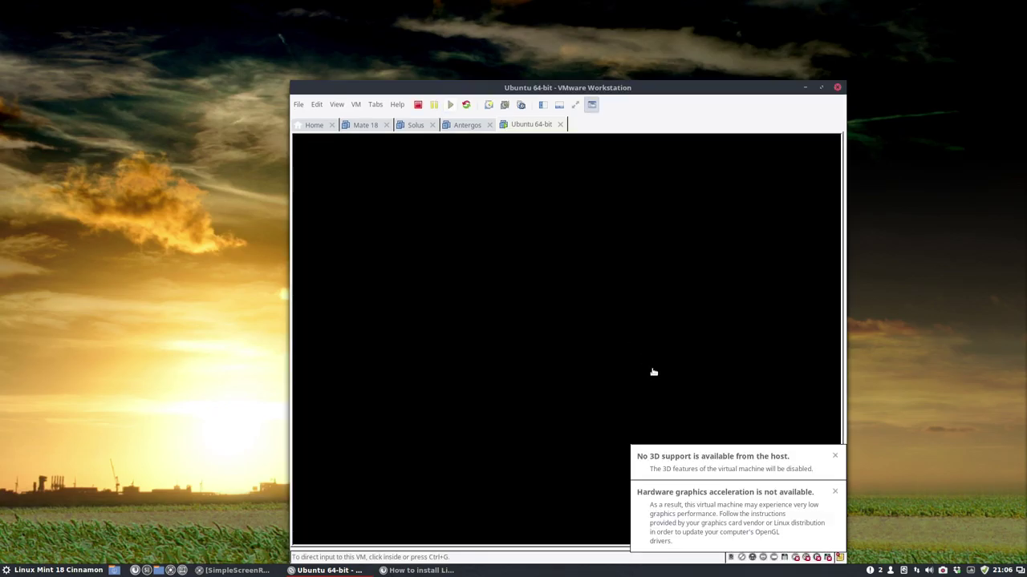
left_click(834, 455)
left_click(834, 491)
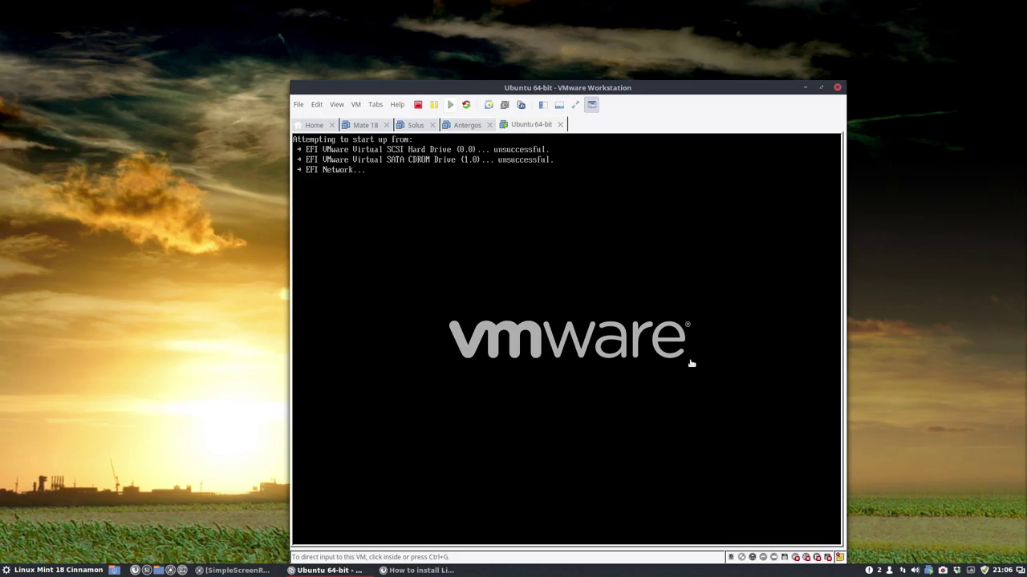
Connect the USB drive to the running guest, disconnecting it from the host
left_click(515, 296)
key("ctrl+alt")
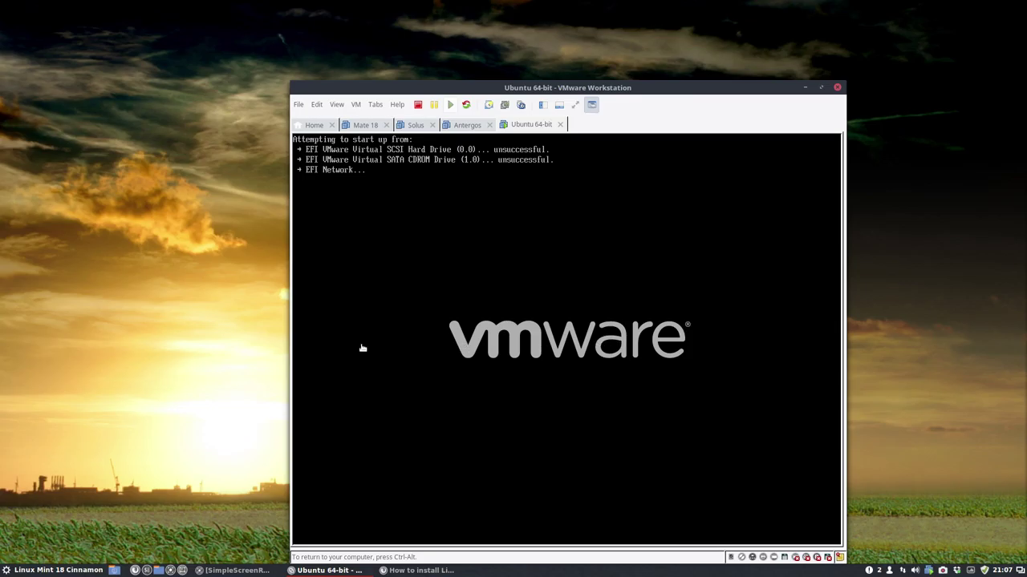
left_click(784, 559)
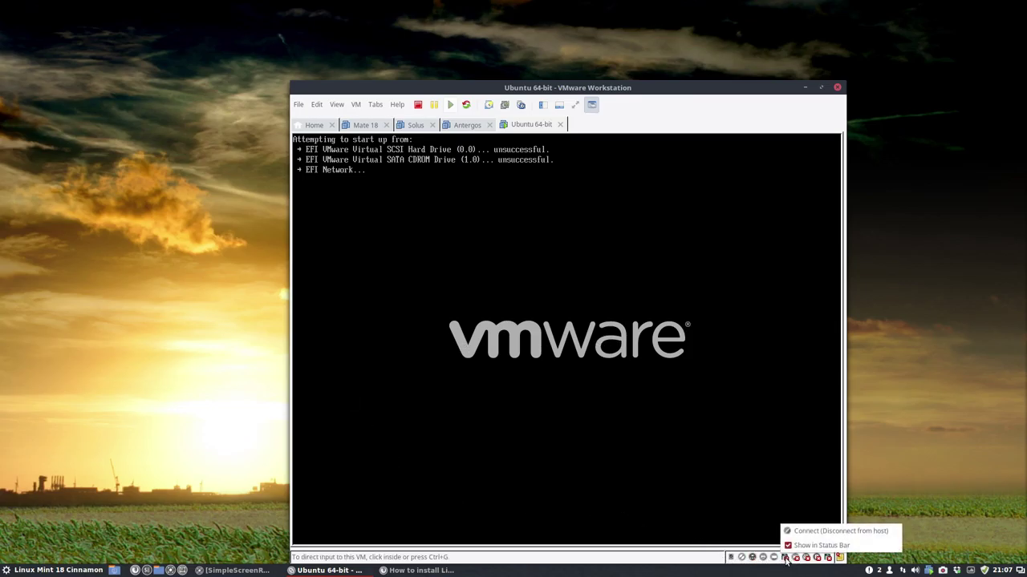
left_click(793, 534)
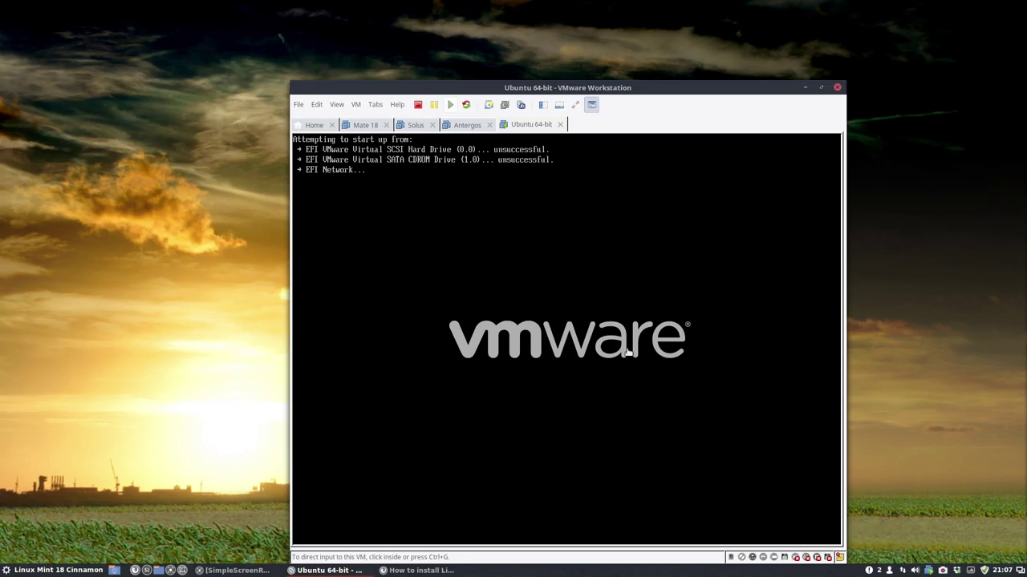
Power-cycle the guest and move the Workstation window toward the upper-left area of the desktop
left_click(425, 210)
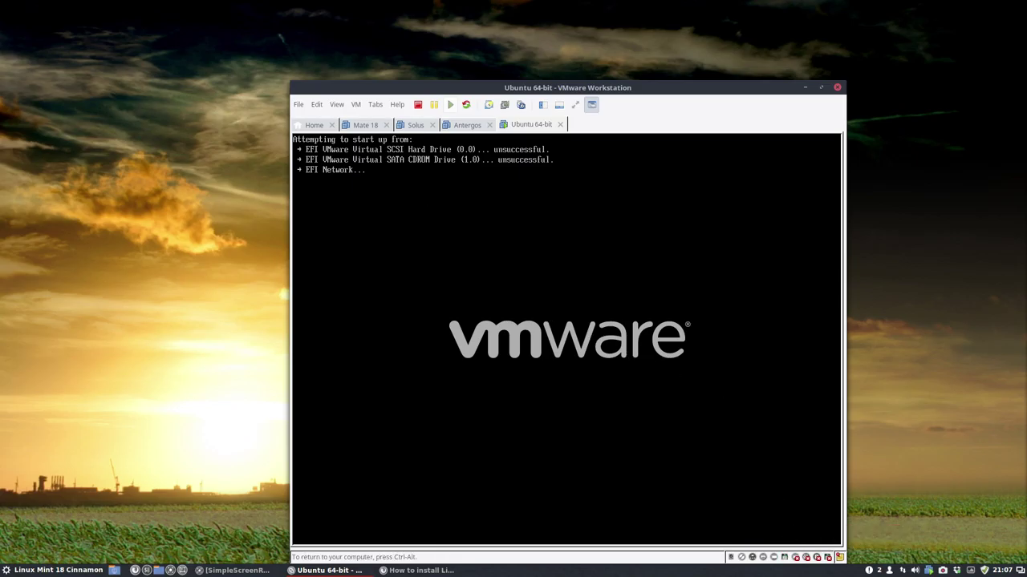
key("ctrl+alt")
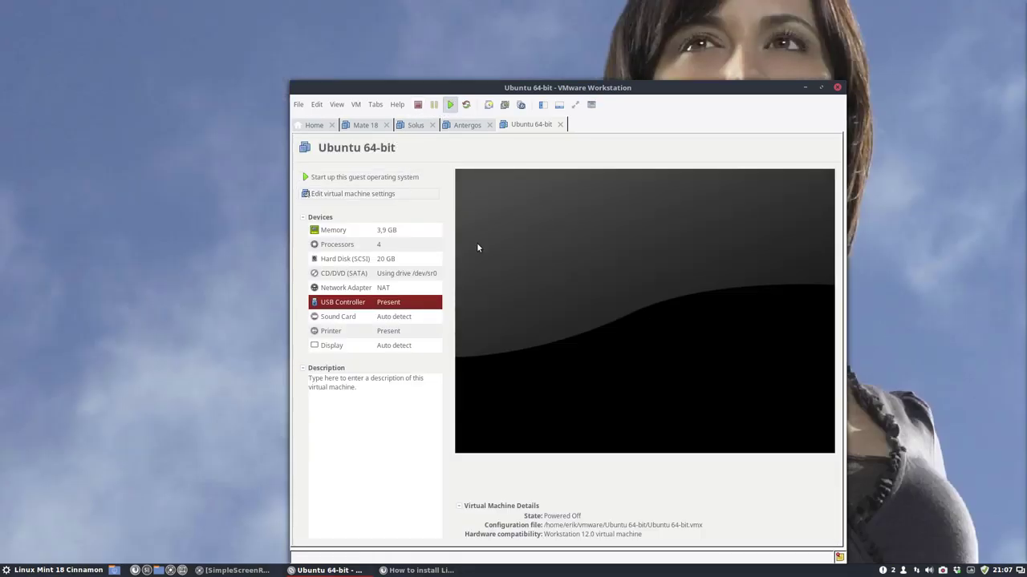
left_click(502, 325)
left_click_drag(608, 87, 486, 16)
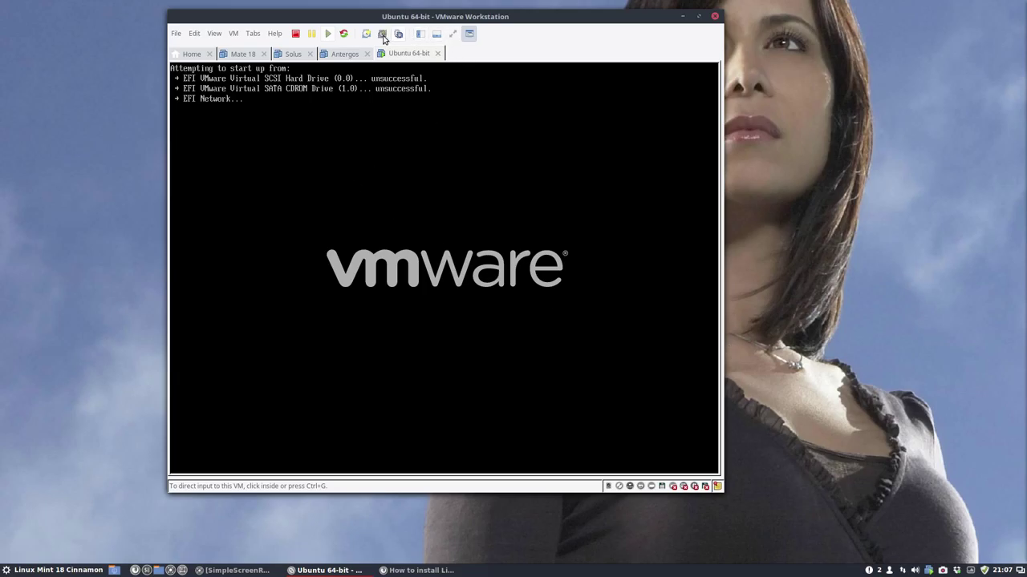
Power off the virtual machine and power it back on into its EFI Boot Manager
left_click(296, 33)
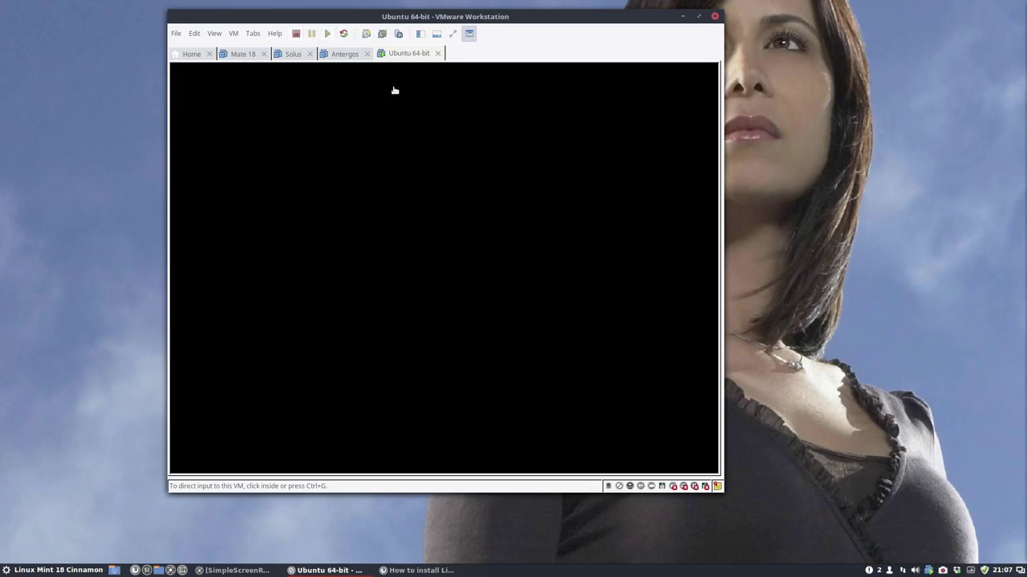
right_click(406, 60)
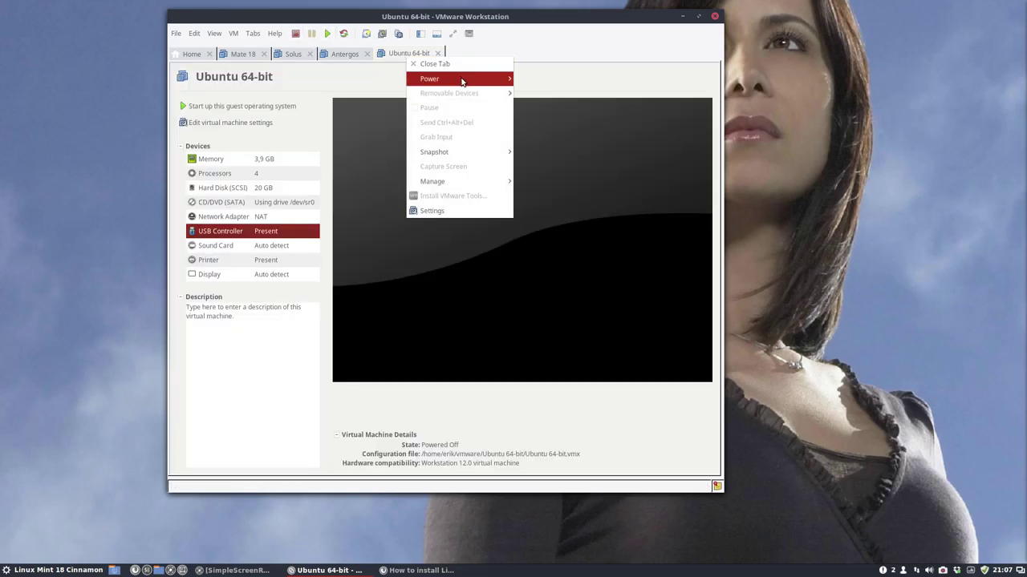
mouse_move(465, 80)
left_click(562, 195)
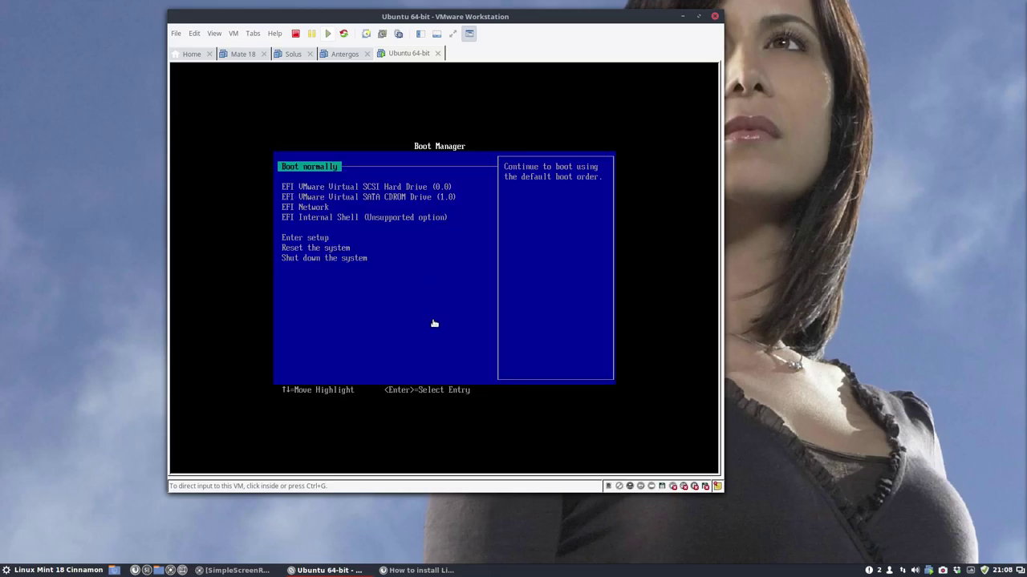
Launch the EFI Internal Shell from the Boot Manager and skip the startup.nsh script
left_click(485, 312)
key("Down")
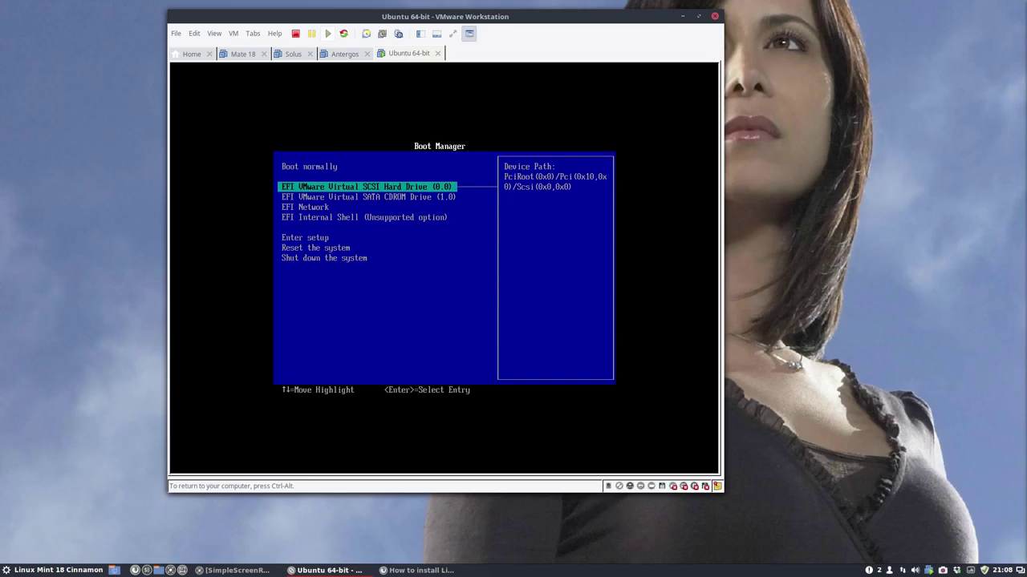
key("Down")
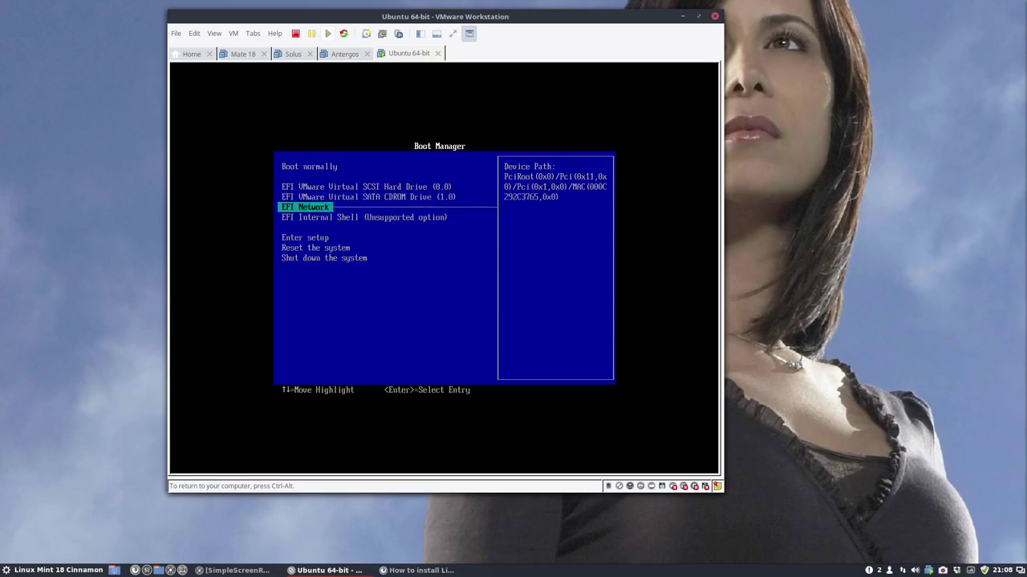
key("Down")
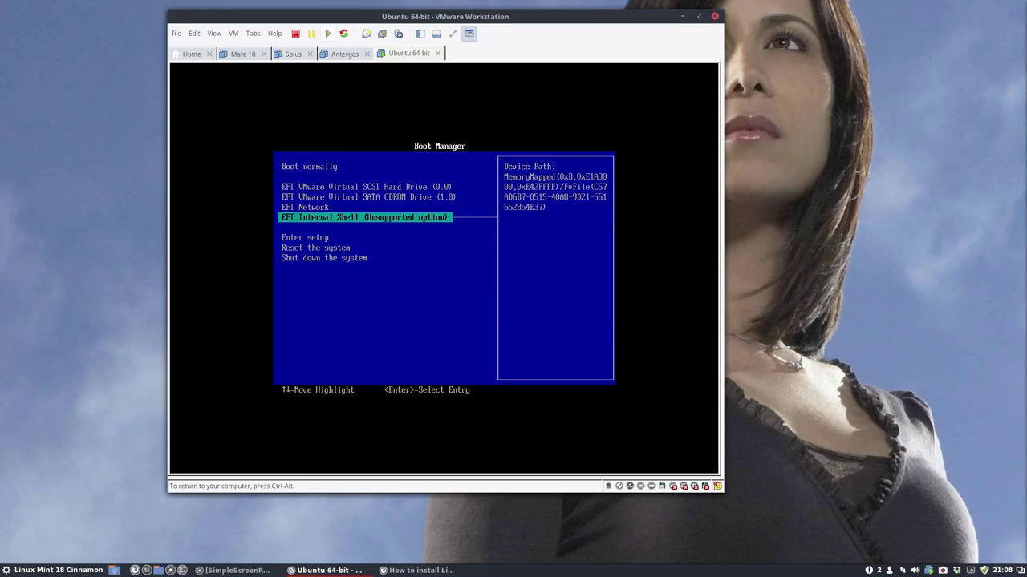
key("ctrl+alt")
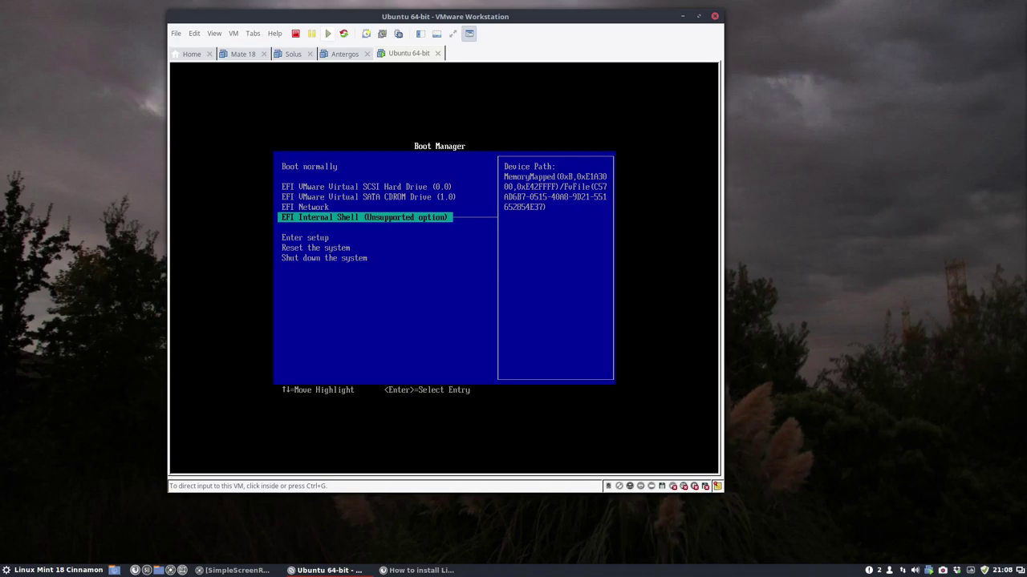
left_click(378, 263)
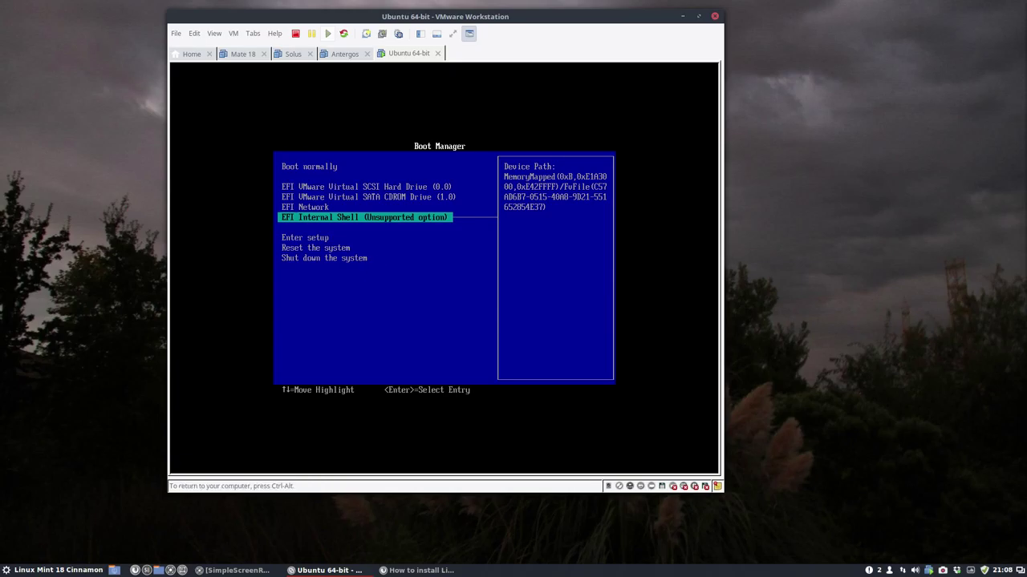
key("Return")
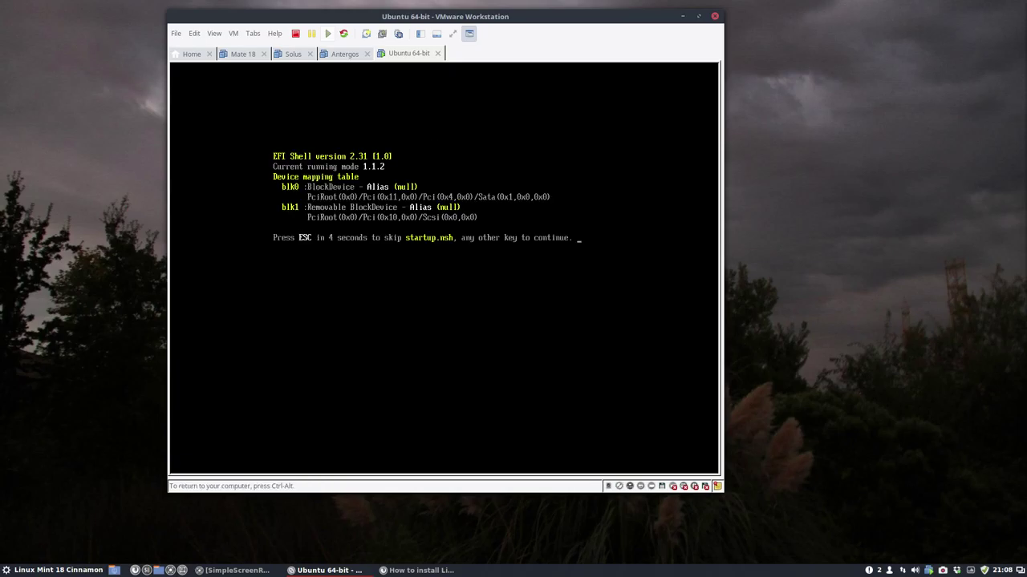
key("Escape")
Release the guest's input, dismiss the host's log-out dialog and power off the virtual machine
key("ctrl+alt")
key("ctrl+alt+Delete")
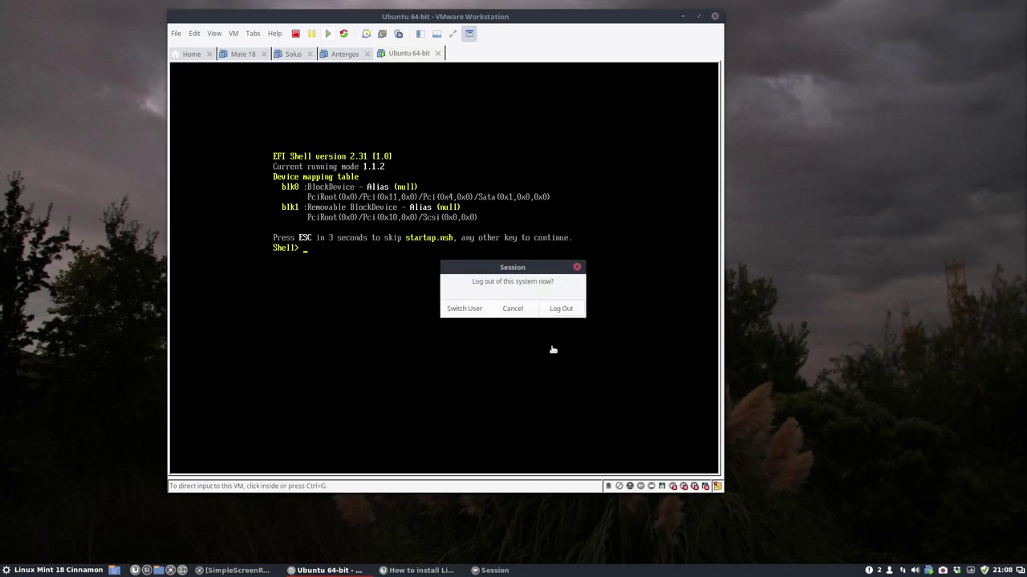
left_click(484, 339)
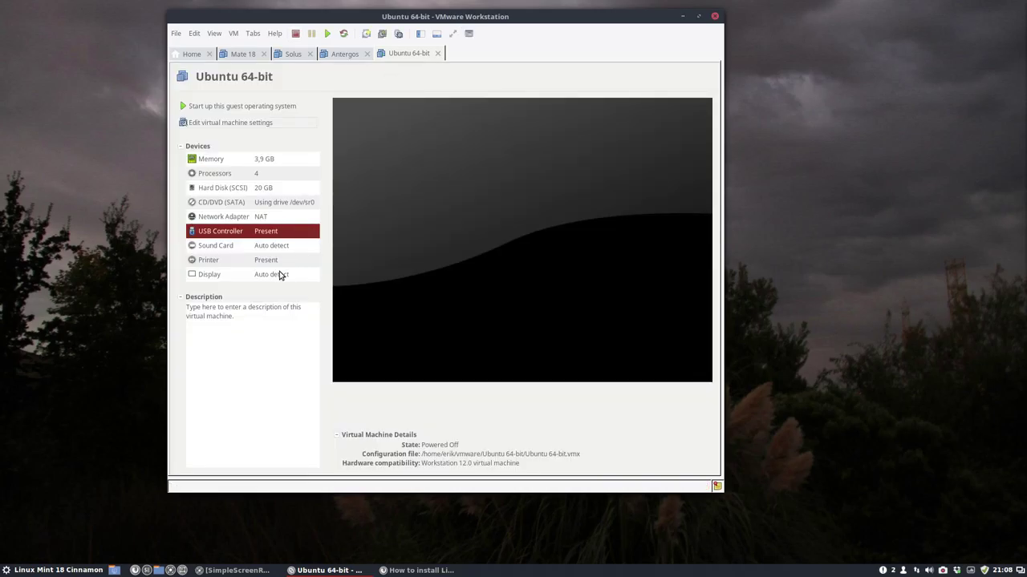
Disable booting with EFI instead of BIOS in the virtual machine's advanced options and save the settings
left_click(262, 124)
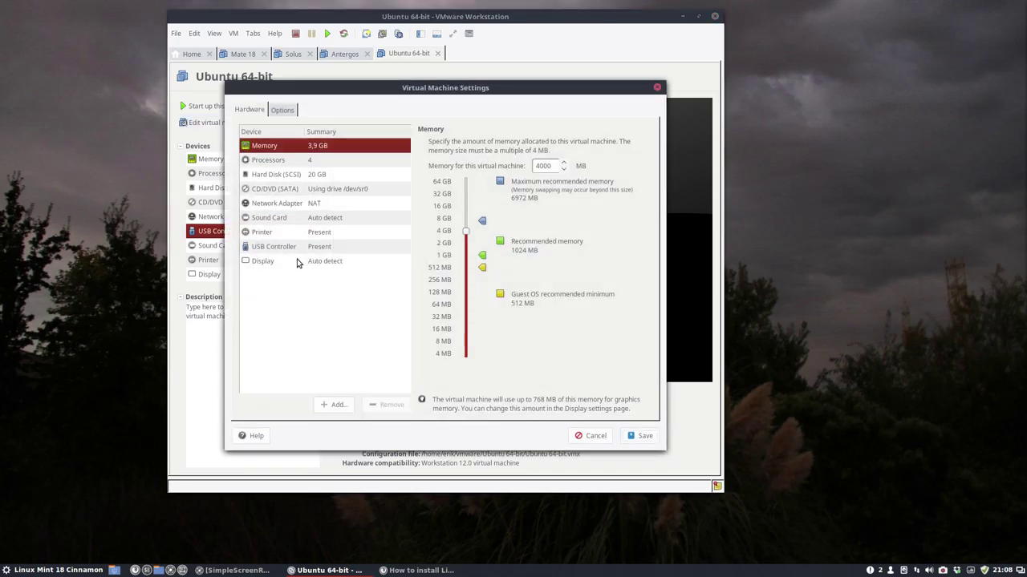
left_click(289, 114)
left_click(279, 306)
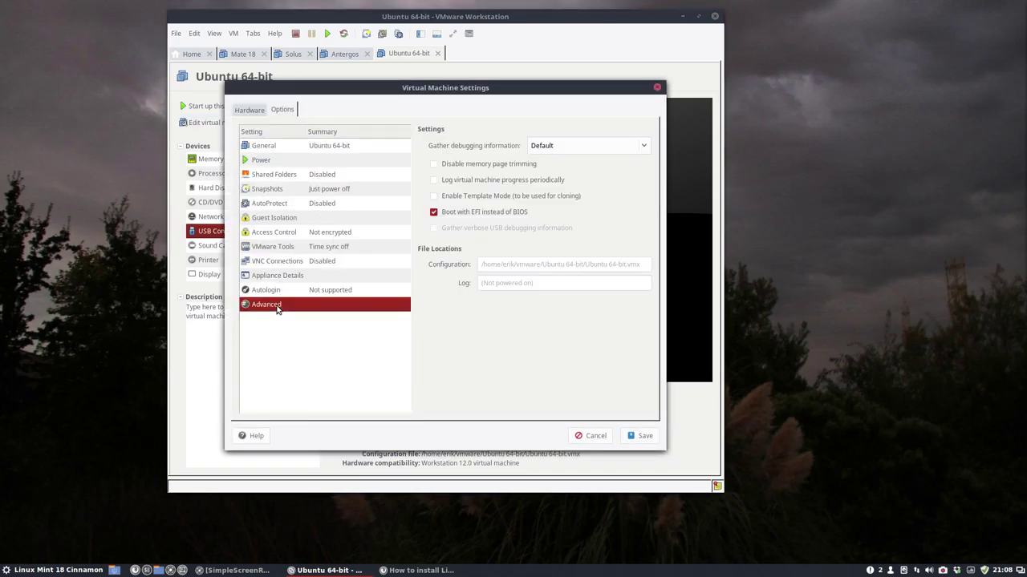
left_click(504, 213)
left_click(640, 435)
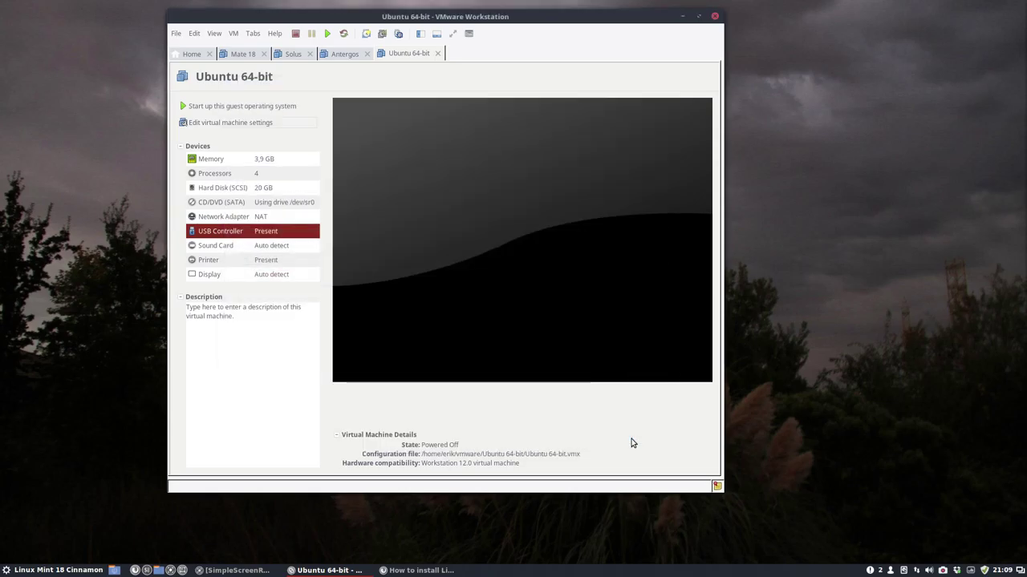
Power on the virtual machine to its BIOS firmware setup and dismiss the 3D support and graphics acceleration notices
right_click(416, 54)
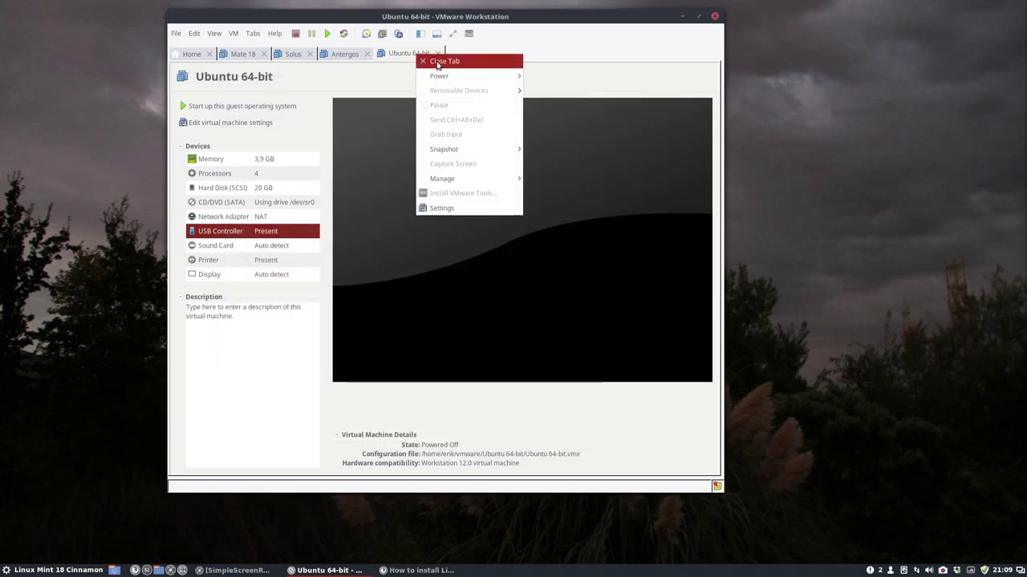
mouse_move(447, 77)
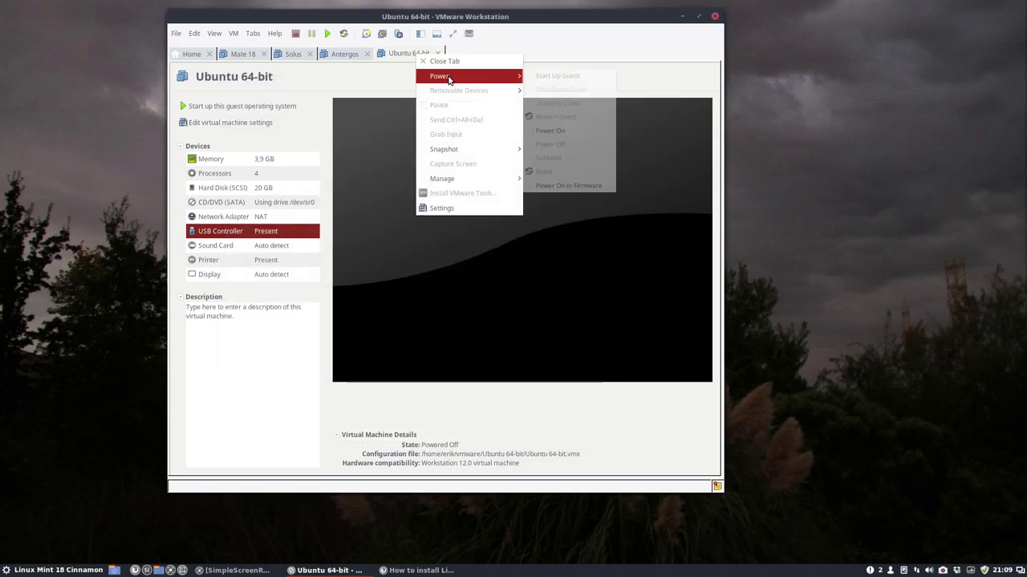
left_click(587, 196)
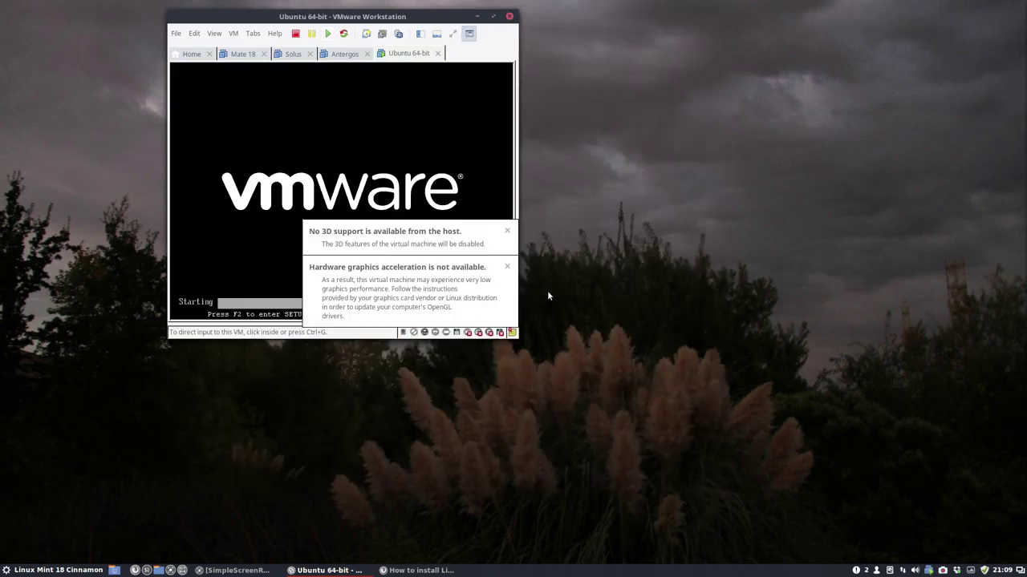
left_click(510, 231)
left_click(509, 267)
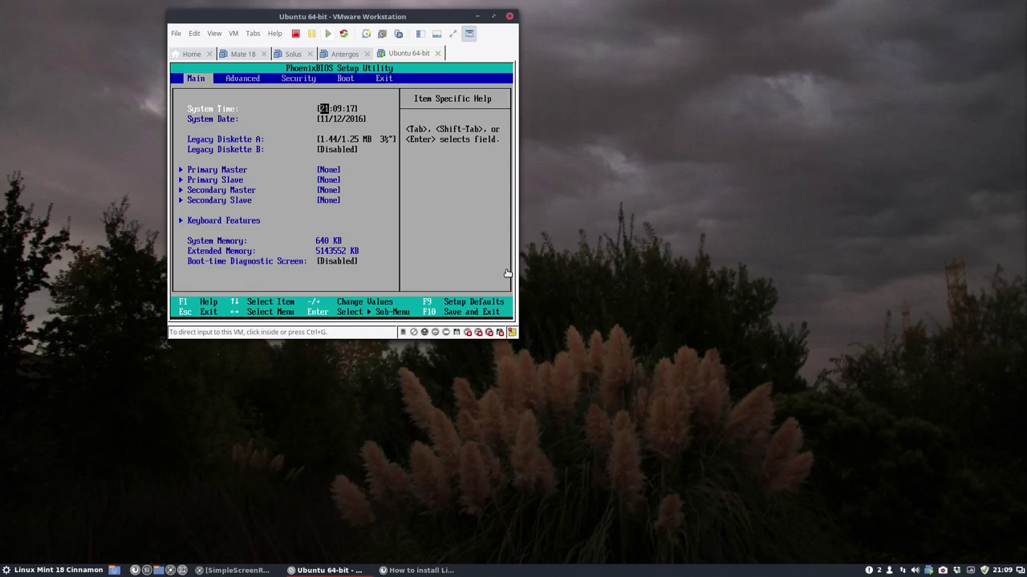
Examine the boot device order on the Boot page of the PhoenixBIOS Setup Utility
left_click(409, 272)
key("Right")
key("Right")
key("Right")
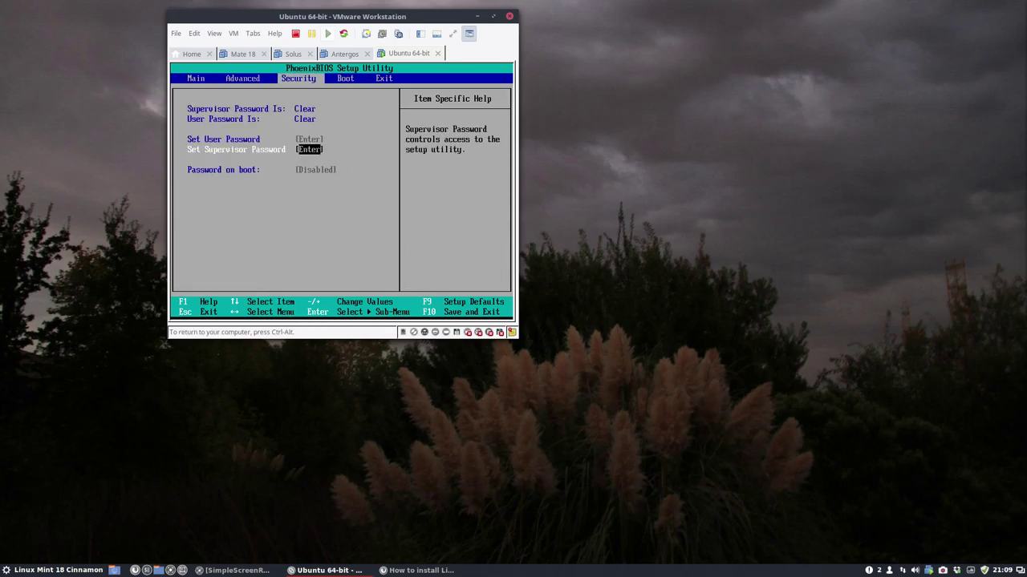
key("Down")
key("Down")
key("Down")
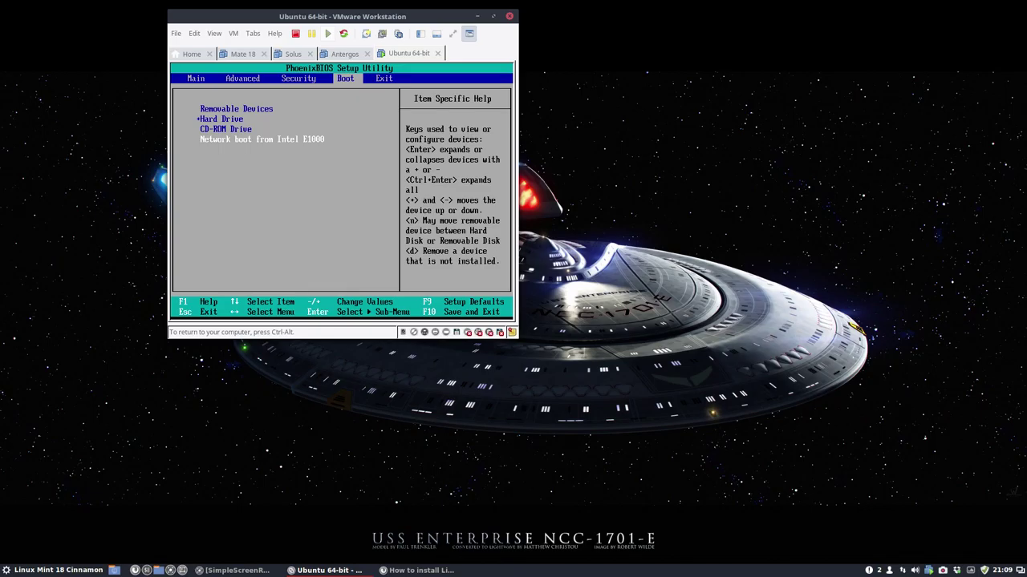
Power off the virtual machine, re-enable booting with EFI instead of BIOS in its advanced options and save the settings
key("ctrl+alt")
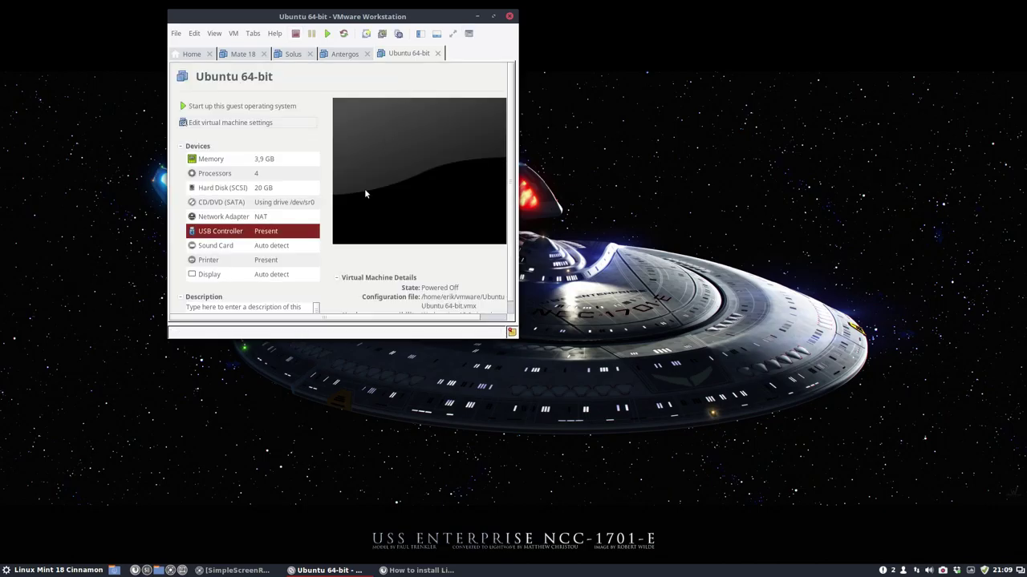
scroll(274, 280, "down", 1)
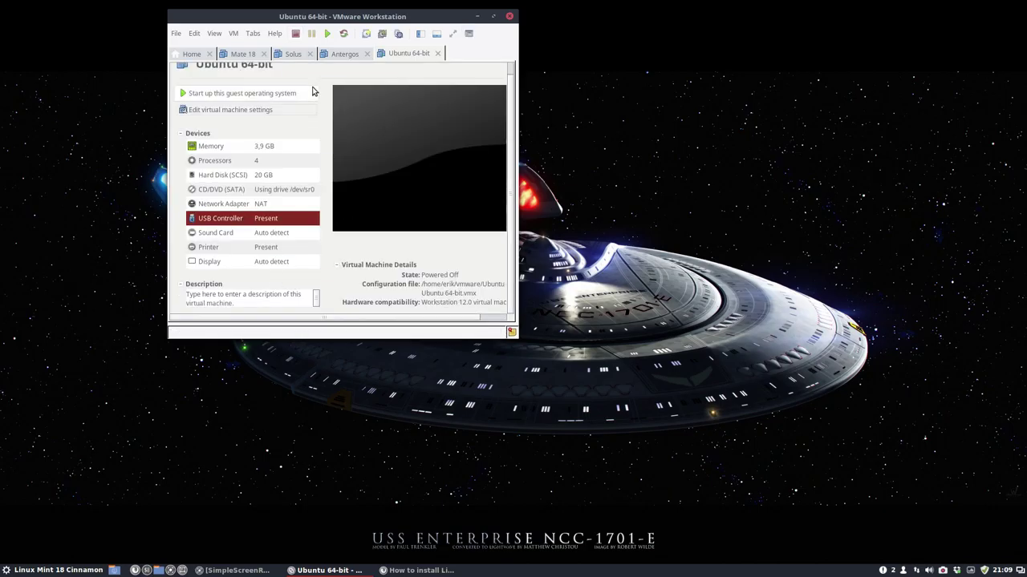
scroll(277, 137, "up", 1)
left_click(270, 125)
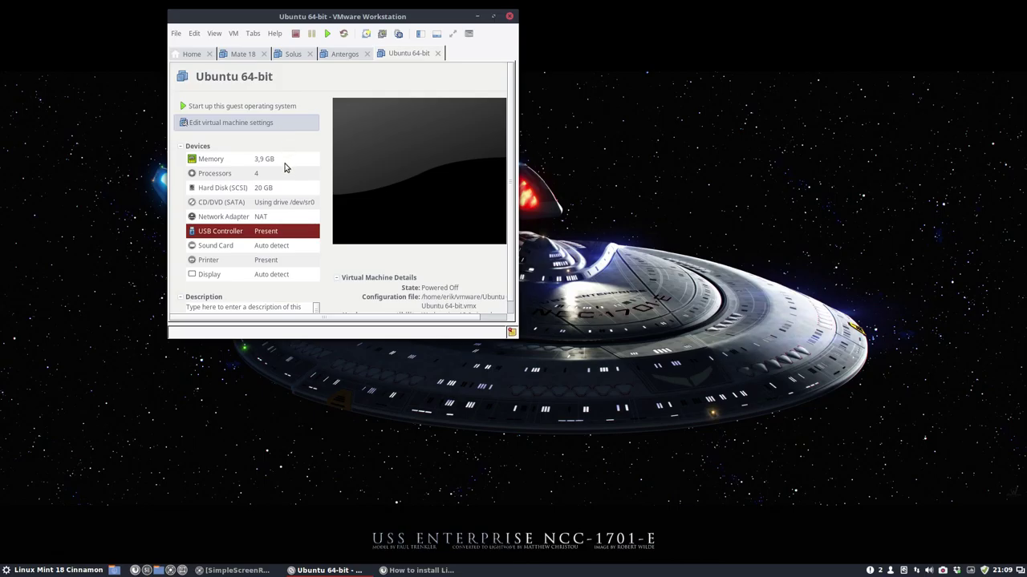
left_click(186, 183)
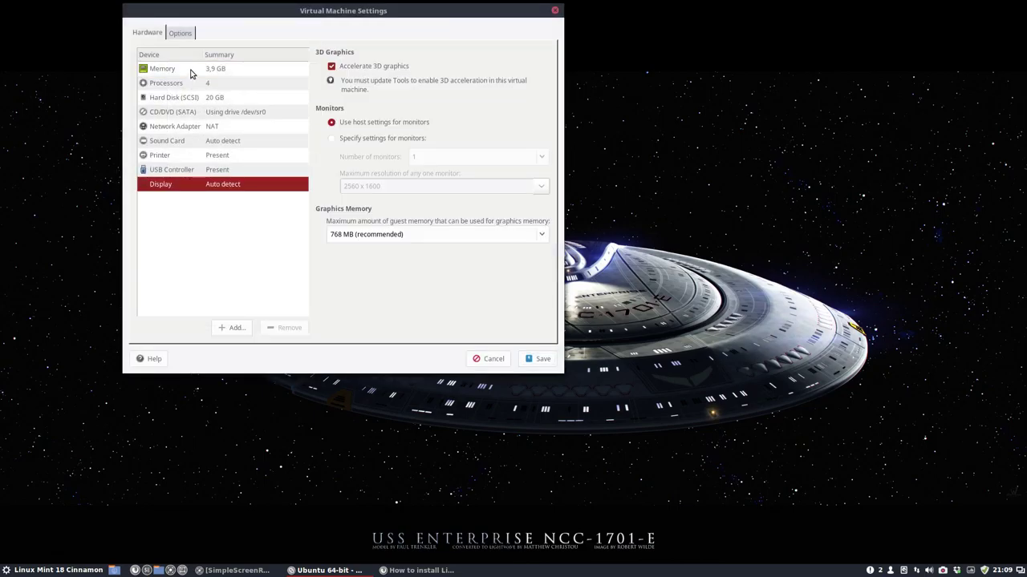
left_click(189, 34)
left_click(202, 227)
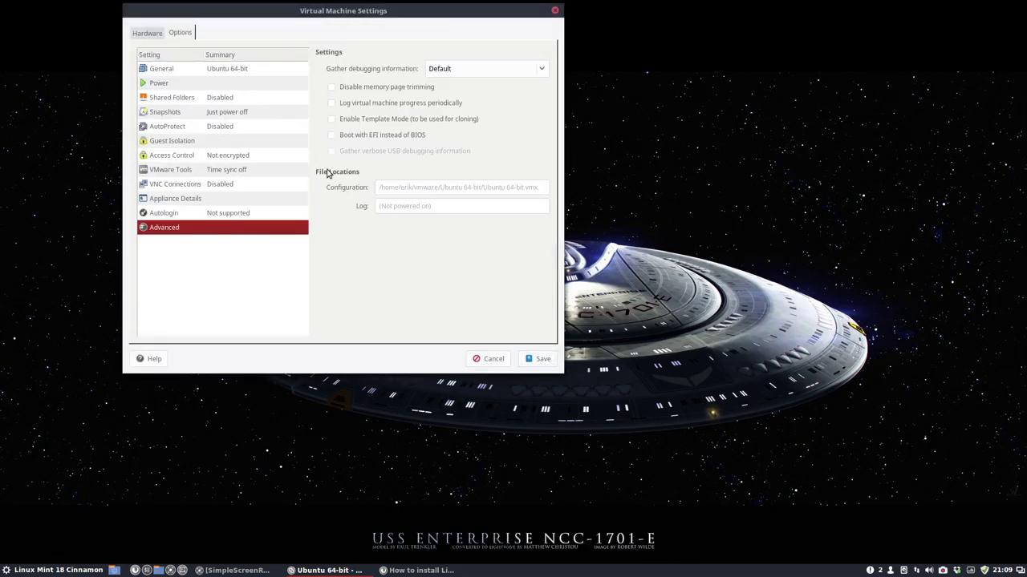
left_click(345, 136)
left_click(538, 358)
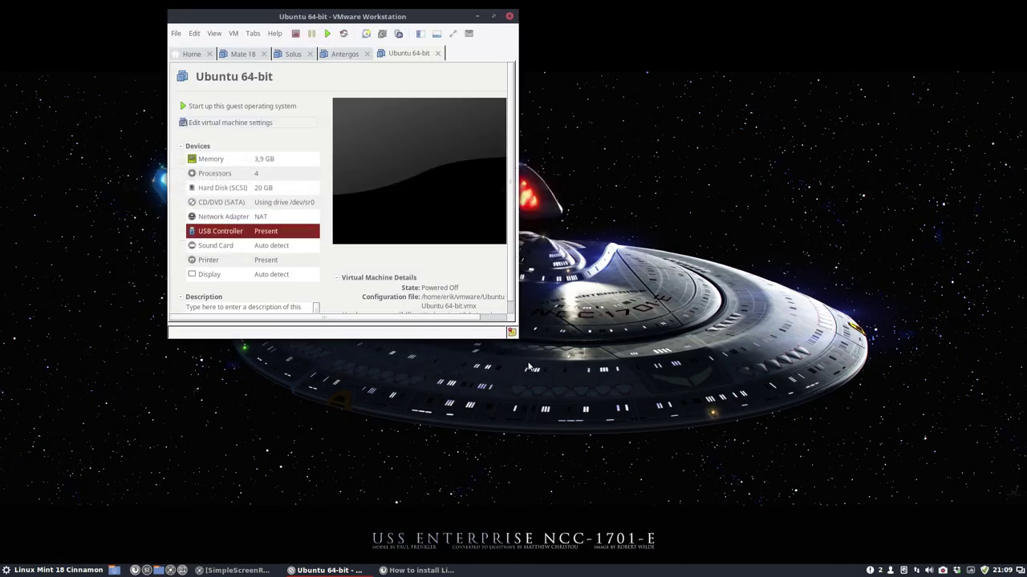
Power on the Ubuntu 64-bit virtual machine to its EFI firmware
right_click(411, 58)
mouse_move(459, 74)
left_click(561, 192)
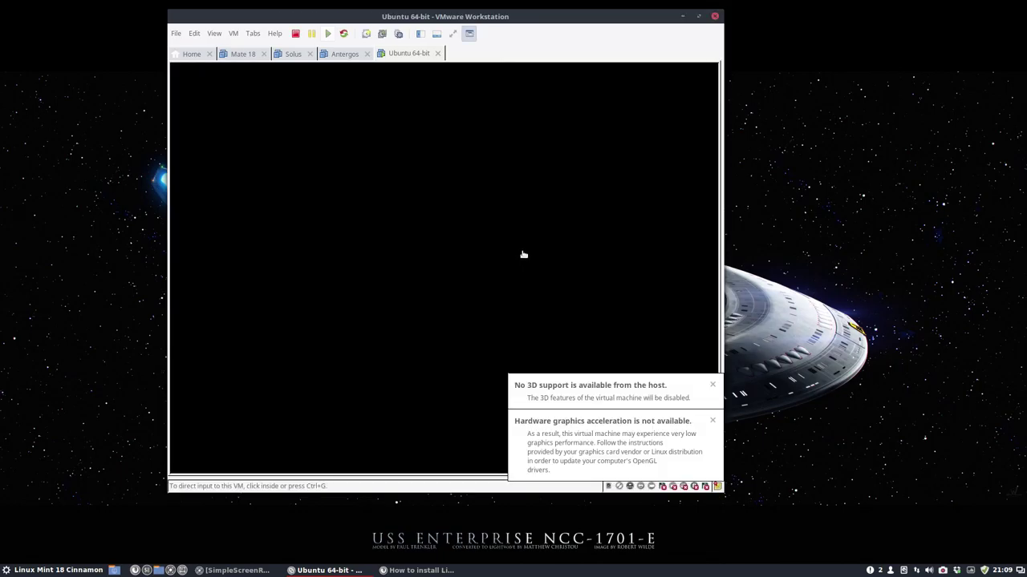
Try to connect the removable device to the guest, disconnecting it from the host, and dismiss the notices and USB hint
right_click(662, 487)
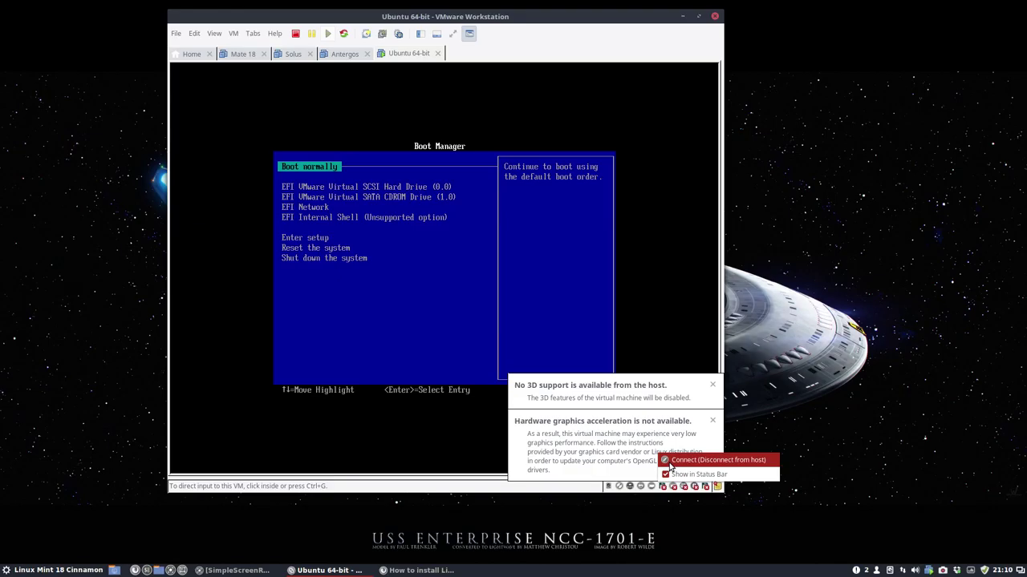
left_click(670, 462)
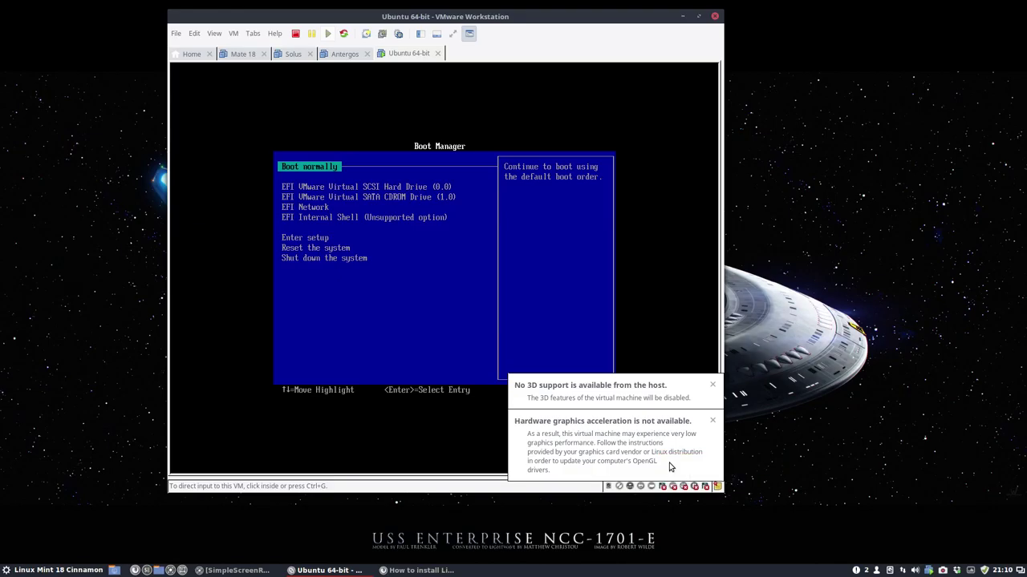
left_click(710, 388)
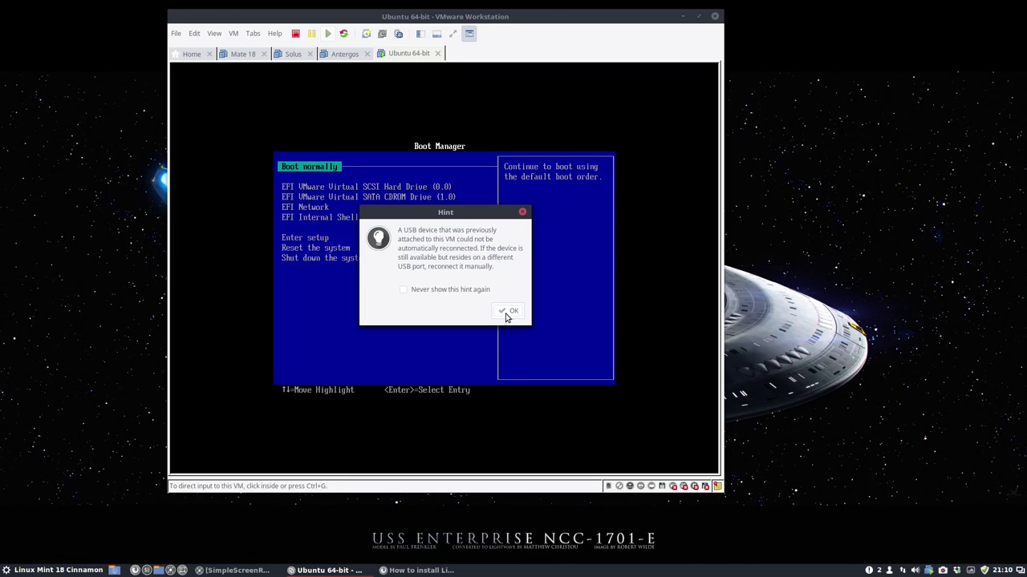
left_click(508, 314)
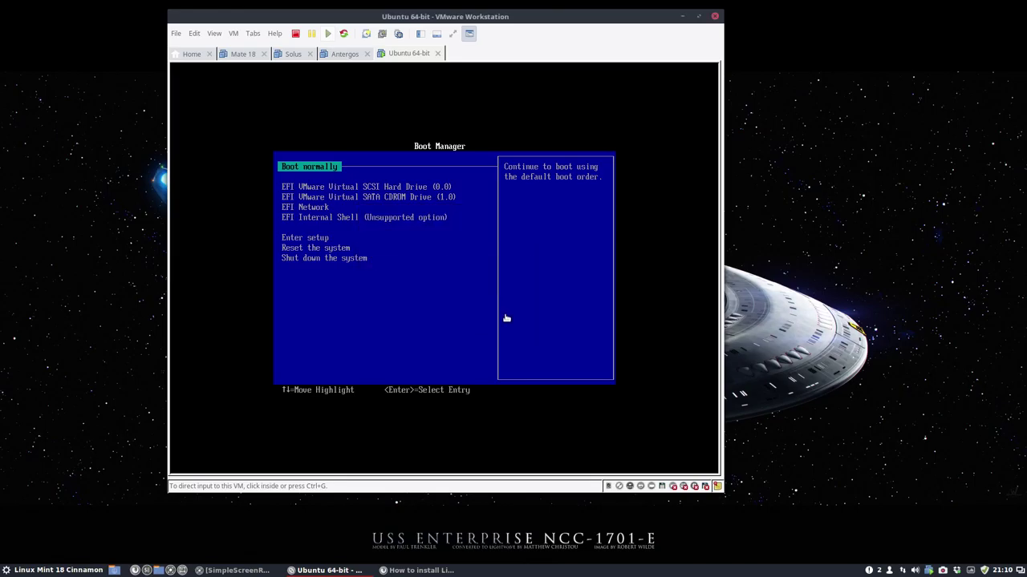
Power off the virtual machine and power it on to its EFI firmware again
left_click(295, 34)
right_click(417, 57)
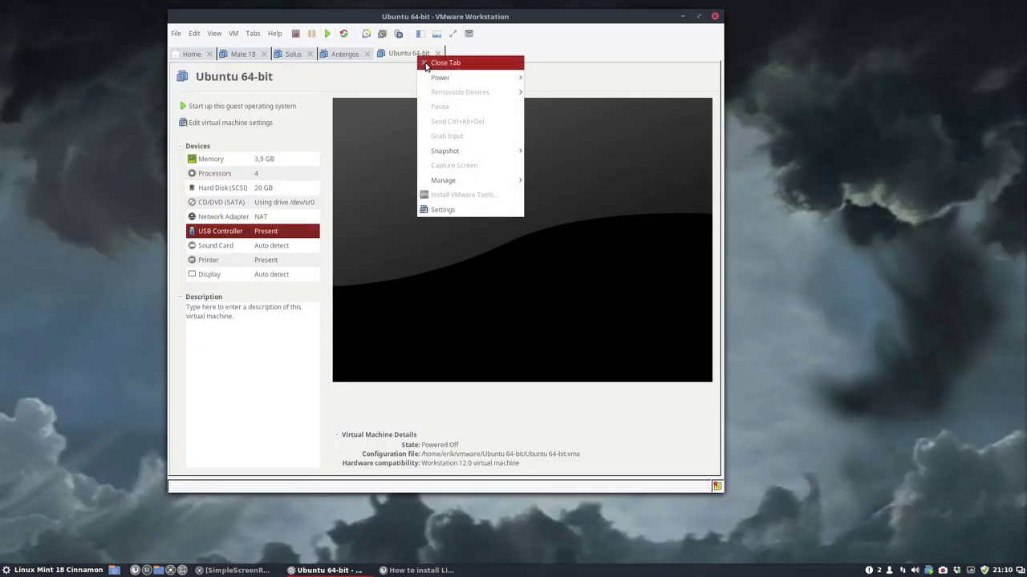
mouse_move(450, 77)
left_click(574, 193)
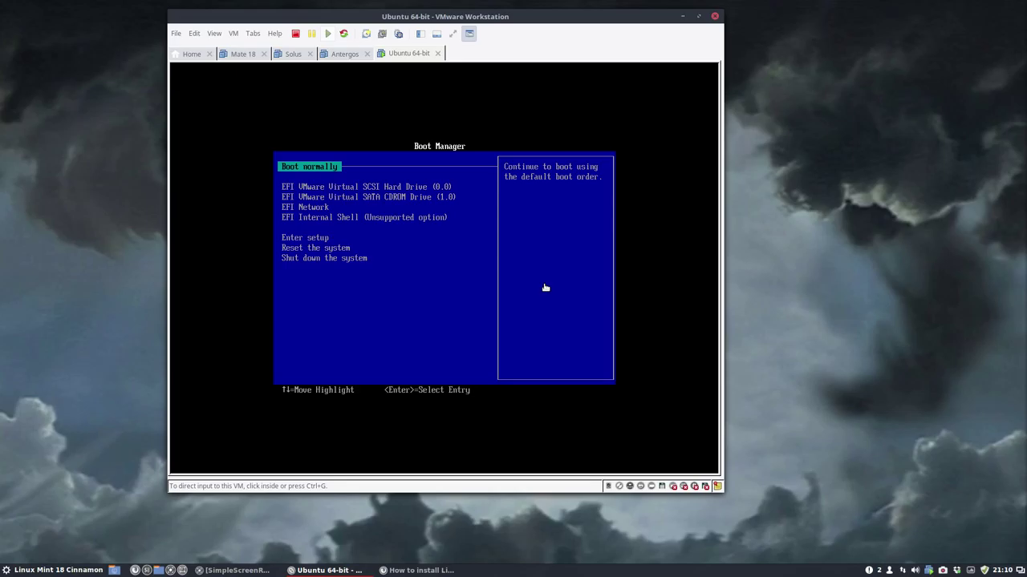
Release the guest's input and power off the virtual machine from the Boot Manager
left_click(431, 262)
key("ctrl+alt")
left_click(296, 36)
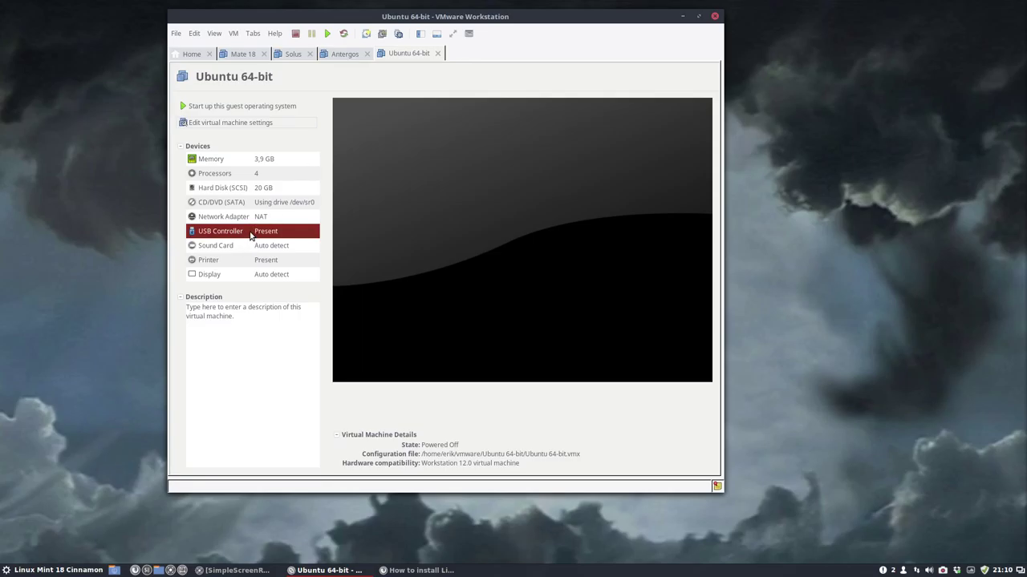
Change the USB Controller's compatibility version, save the virtual machine settings and power on the guest
left_click(231, 121)
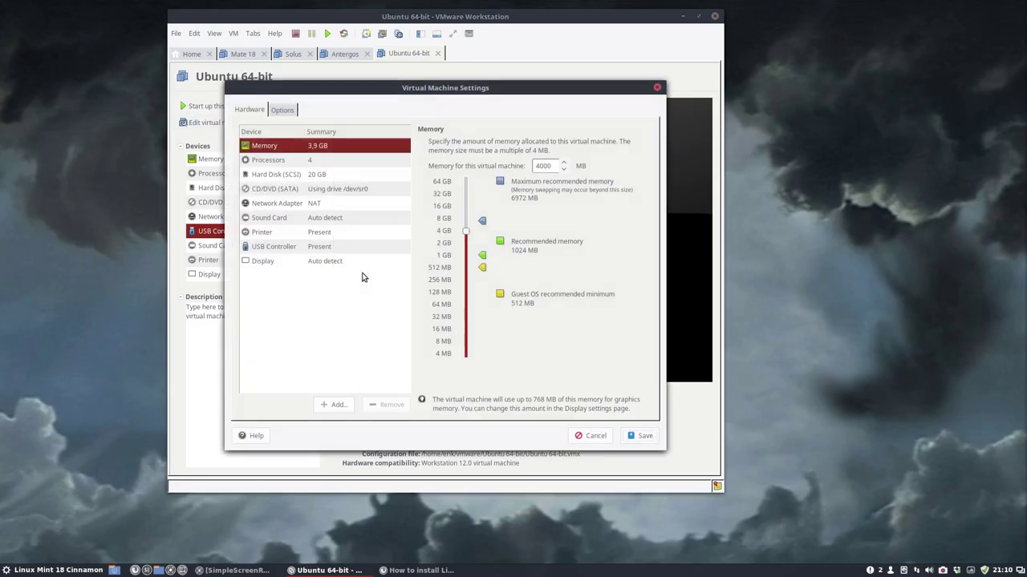
left_click(281, 260)
left_click(288, 248)
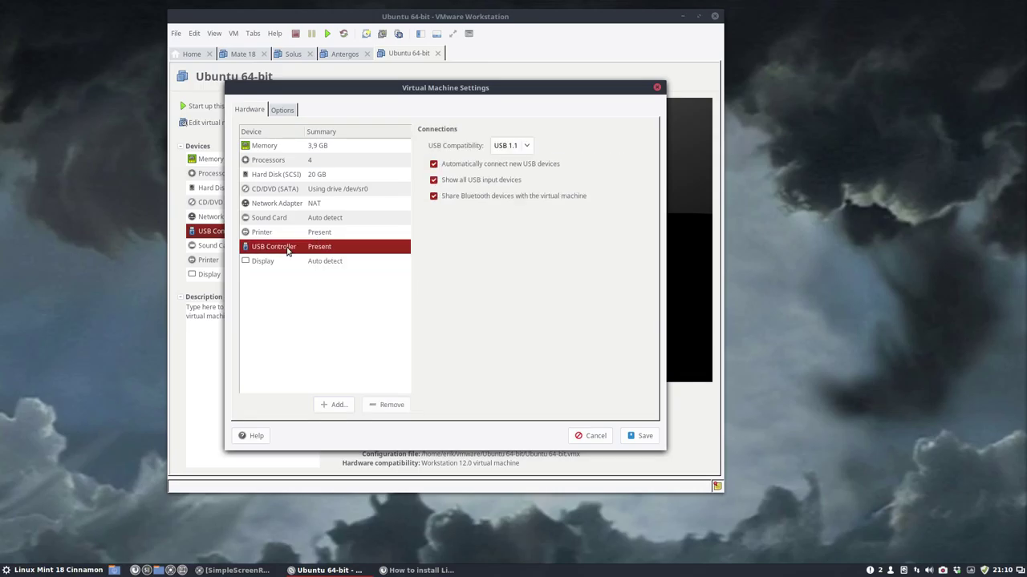
left_click(529, 146)
left_click(524, 163)
left_click(639, 438)
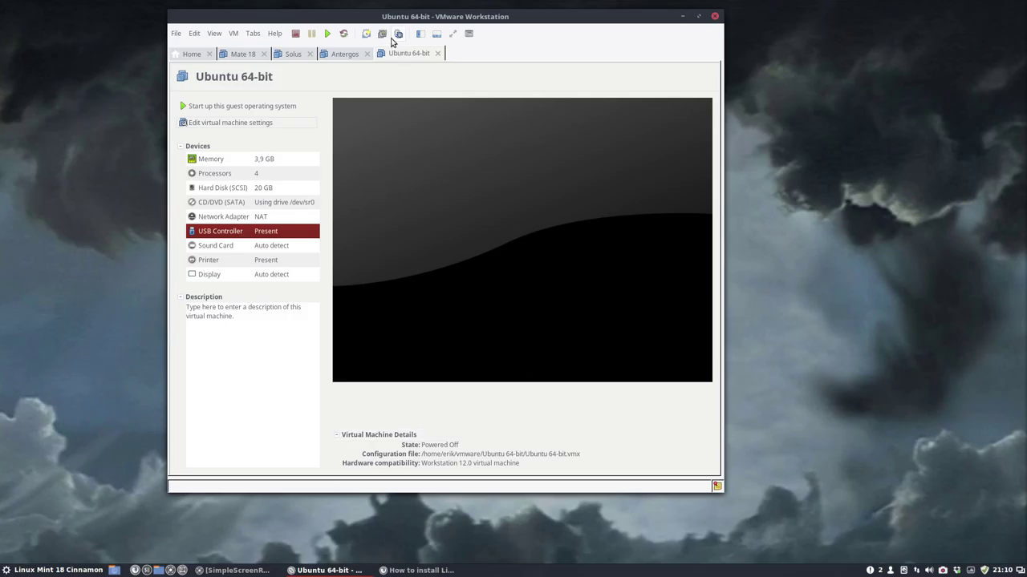
left_click(327, 34)
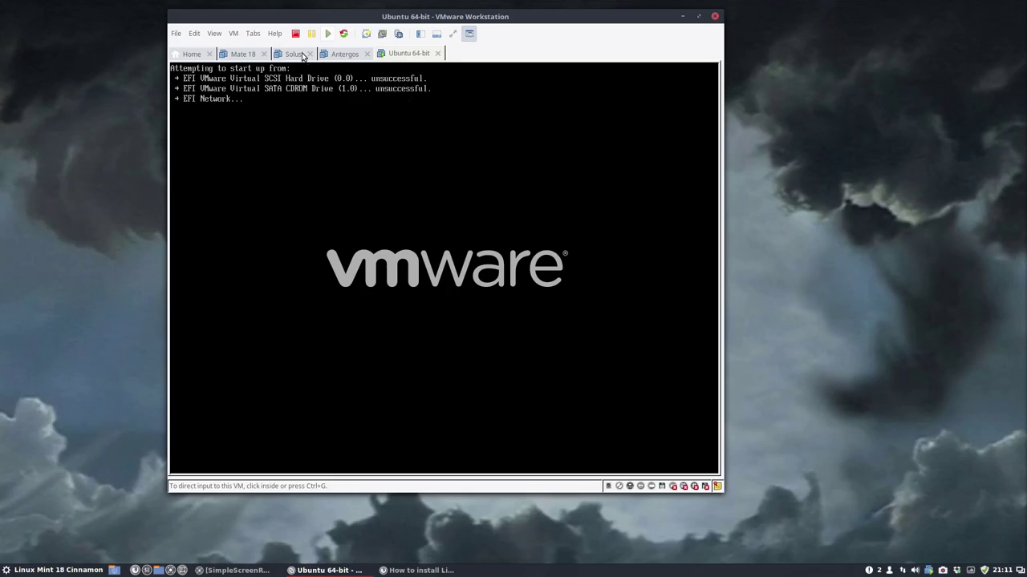
Power off the Ubuntu 64-bit virtual machine and power it on to its EFI firmware
left_click(295, 37)
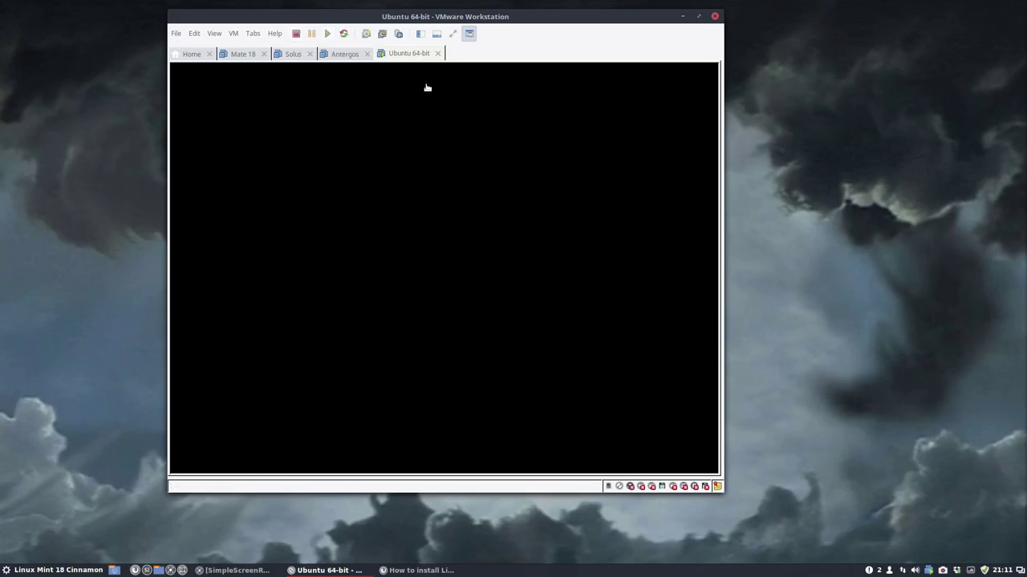
right_click(414, 53)
mouse_move(449, 74)
left_click(554, 191)
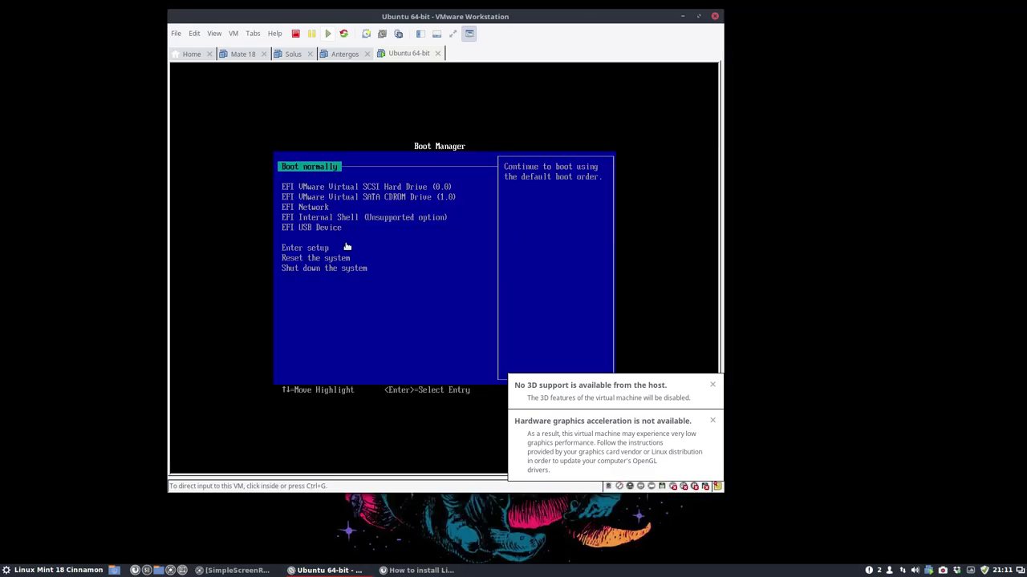
Boot the guest from EFI USB Device in the Boot Manager and highlight Install elementary OS in the GRUB menu
left_click(382, 245)
key("Down")
key("Down")
key("Down")
key("Down")
key("Down")
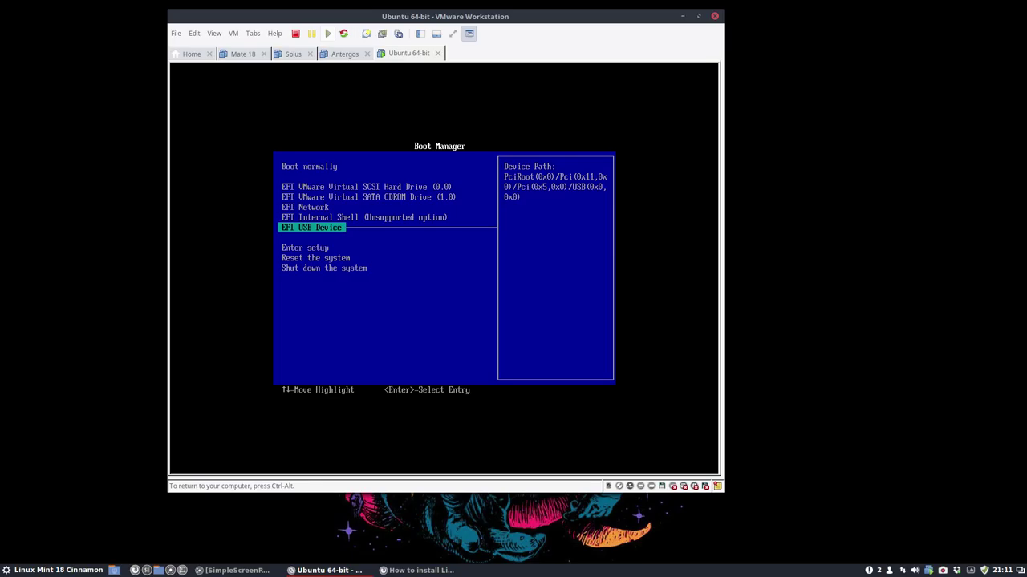
key("Return")
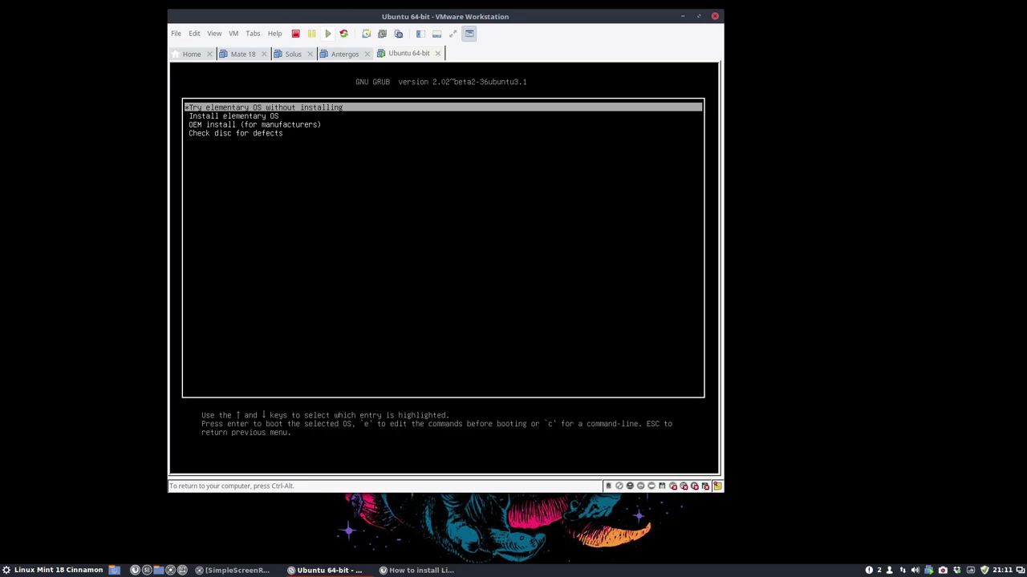
key("Down")
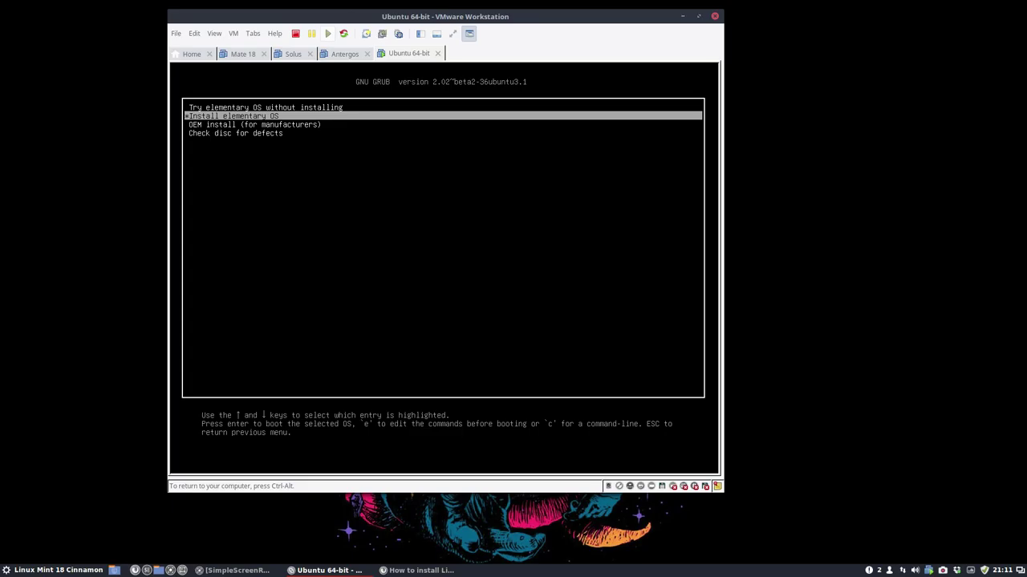
Release the guest's input, cancel closing VMware Workstation and power off the virtual machine
key("ctrl+alt")
left_click(715, 16)
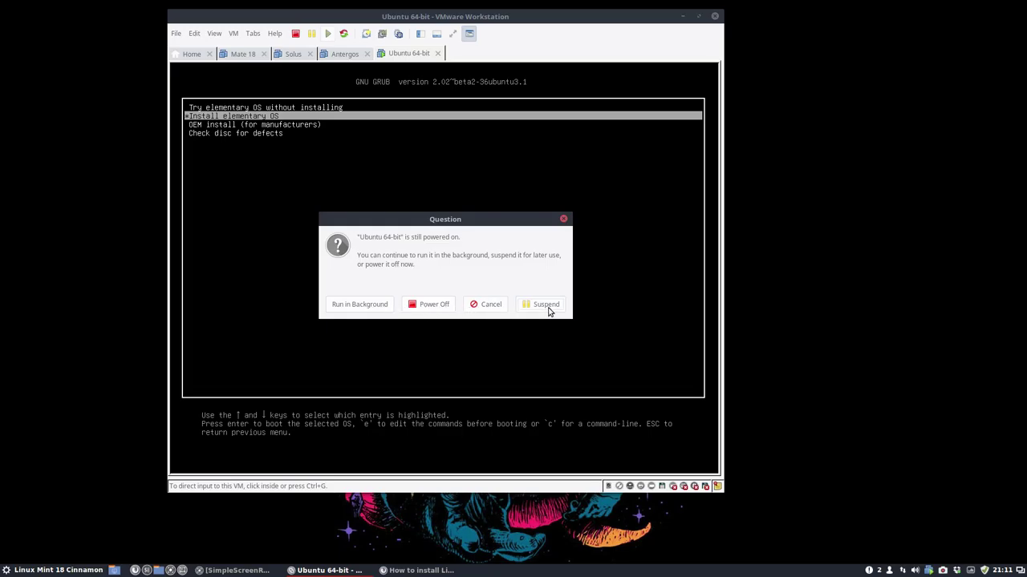
left_click(494, 307)
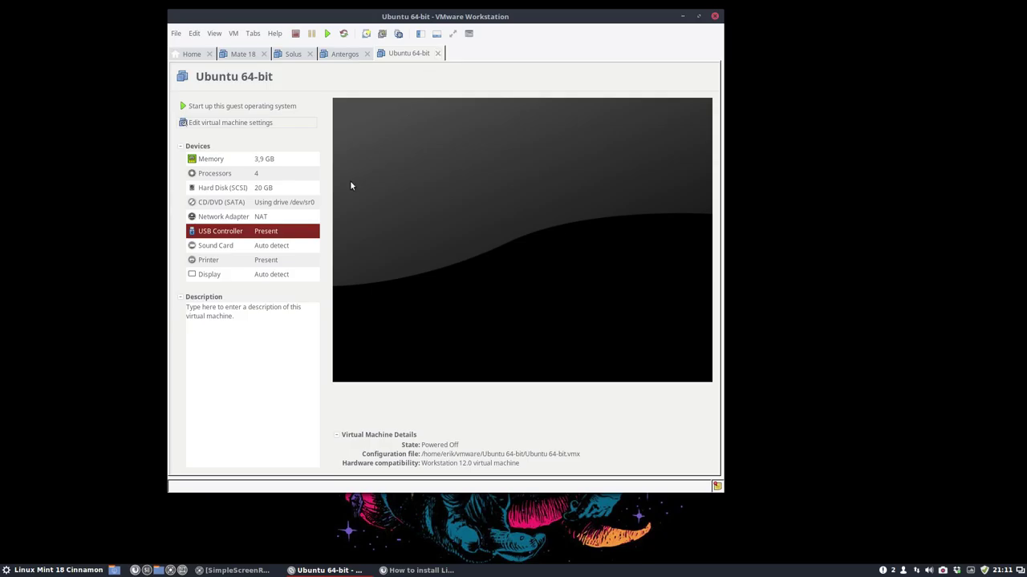
left_click(193, 54)
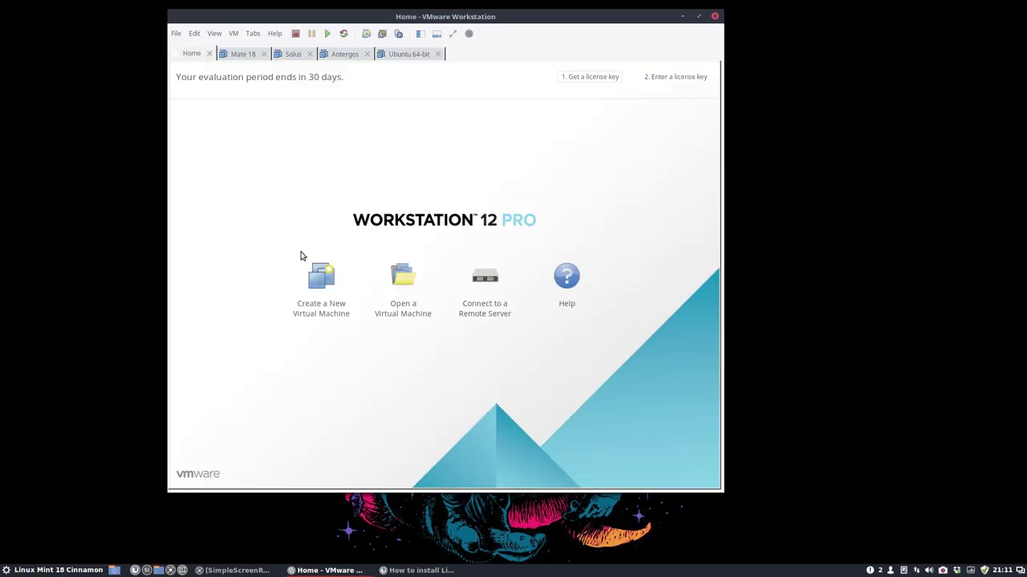
left_click(403, 281)
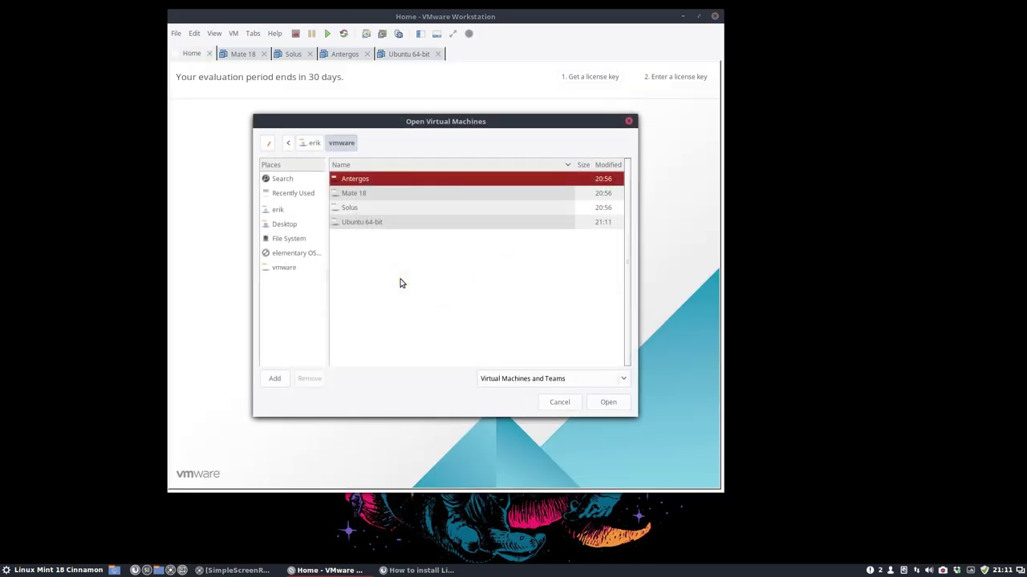
left_click(559, 402)
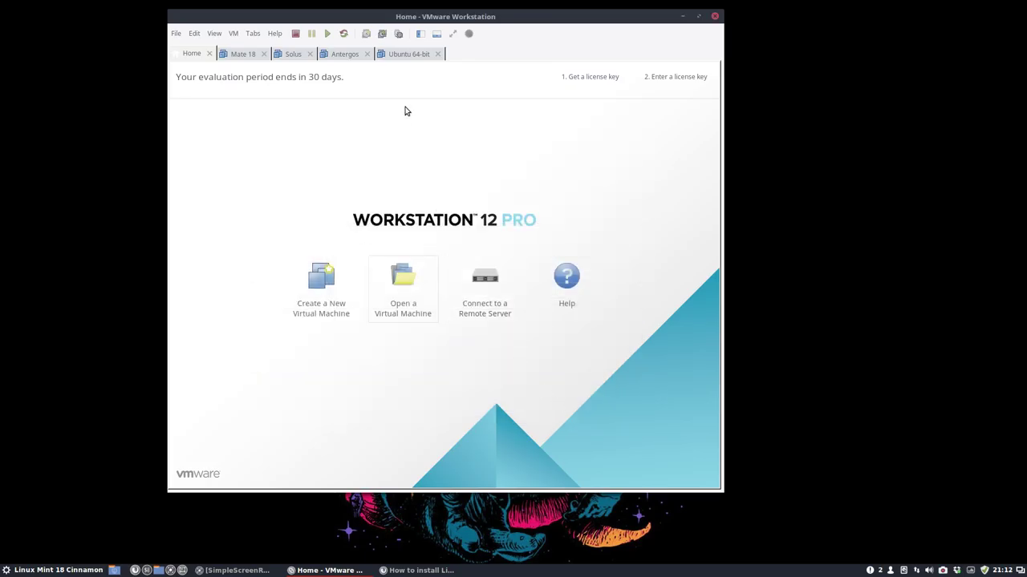
Delete the Ubuntu 64-bit virtual machine permanently from disk
left_click(413, 53)
right_click(414, 55)
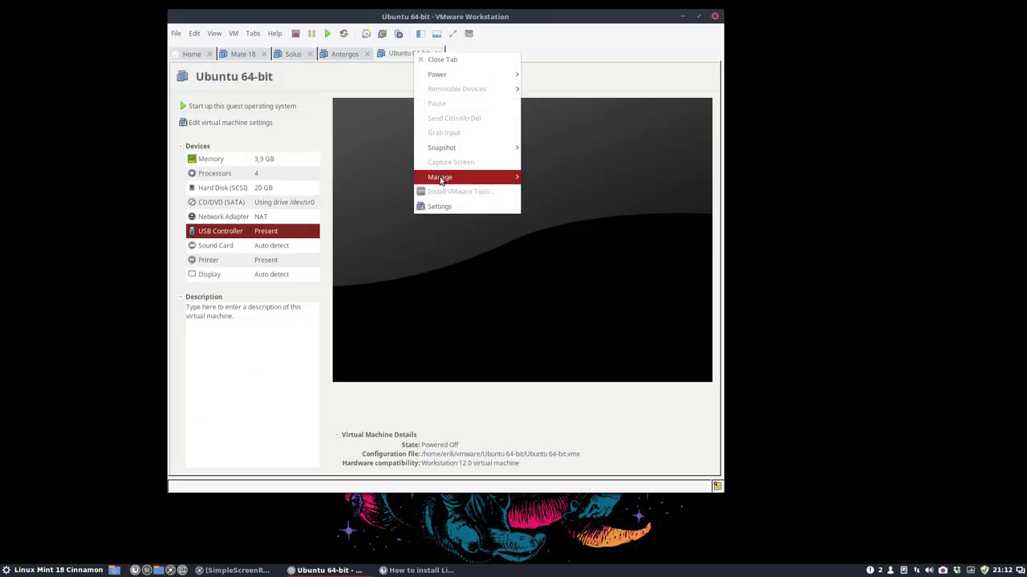
mouse_move(440, 181)
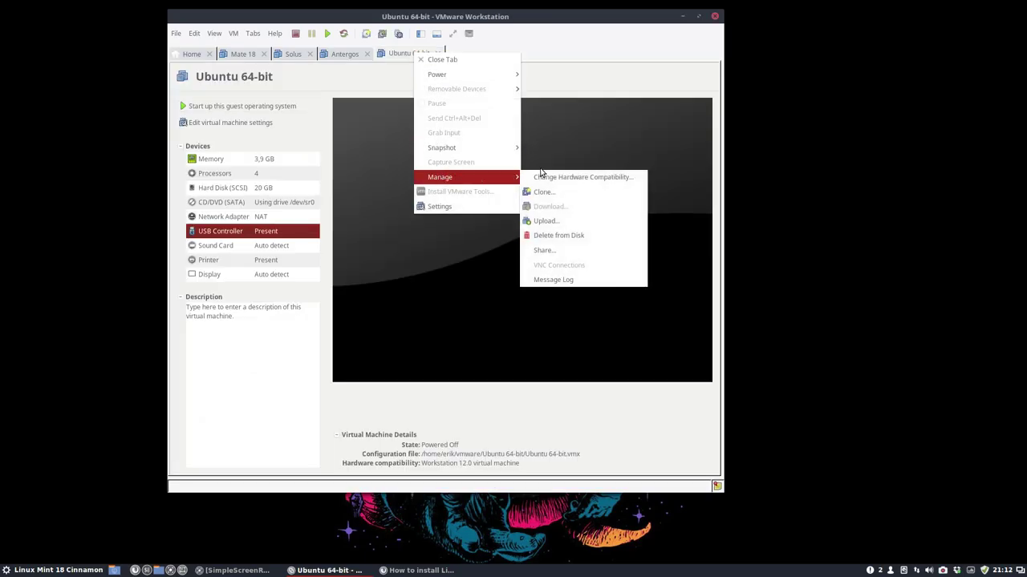
left_click(560, 235)
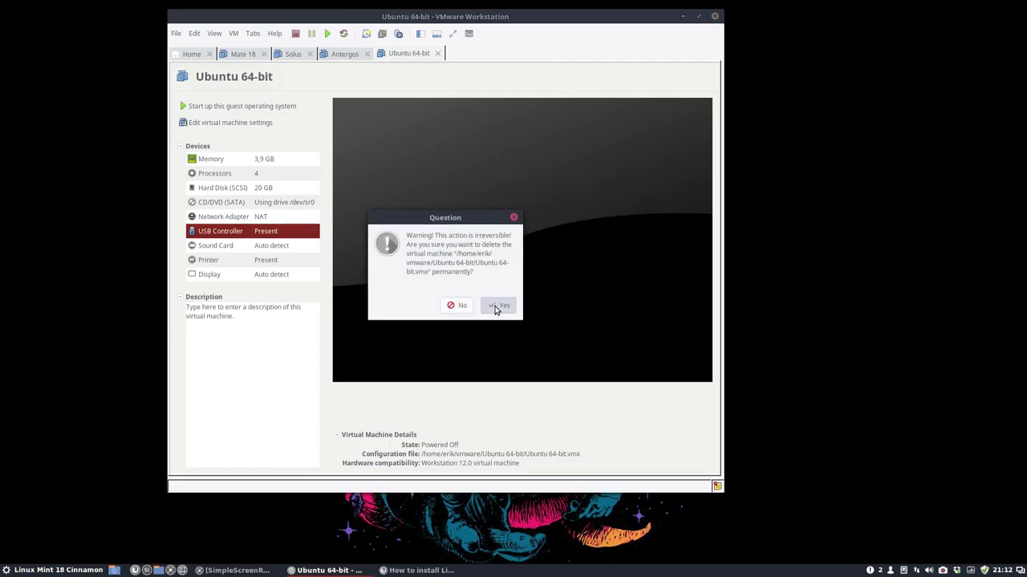
left_click(498, 305)
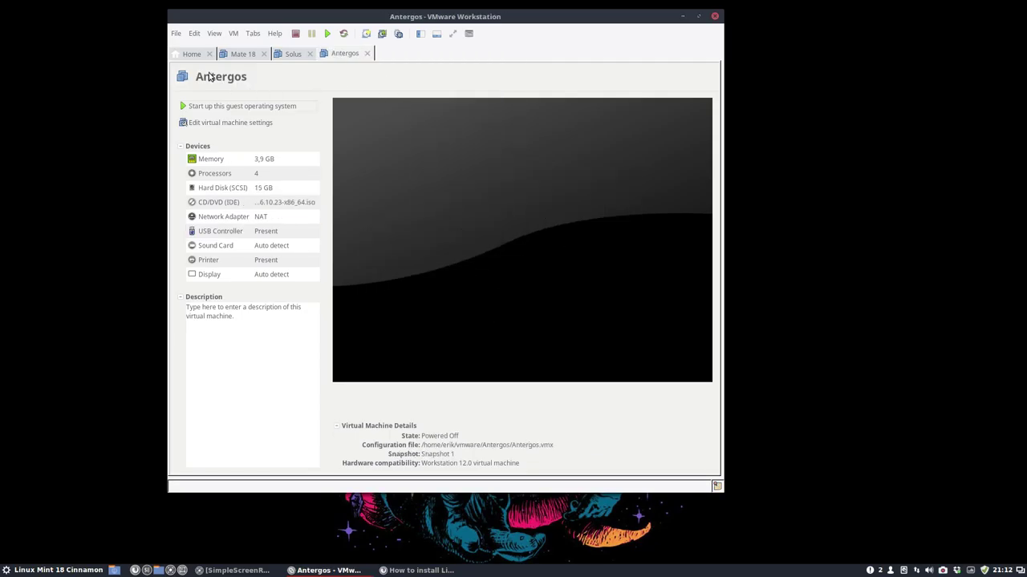
Start a new virtual machine with the Typical configuration and the option "I will install the operating system later"
left_click(191, 56)
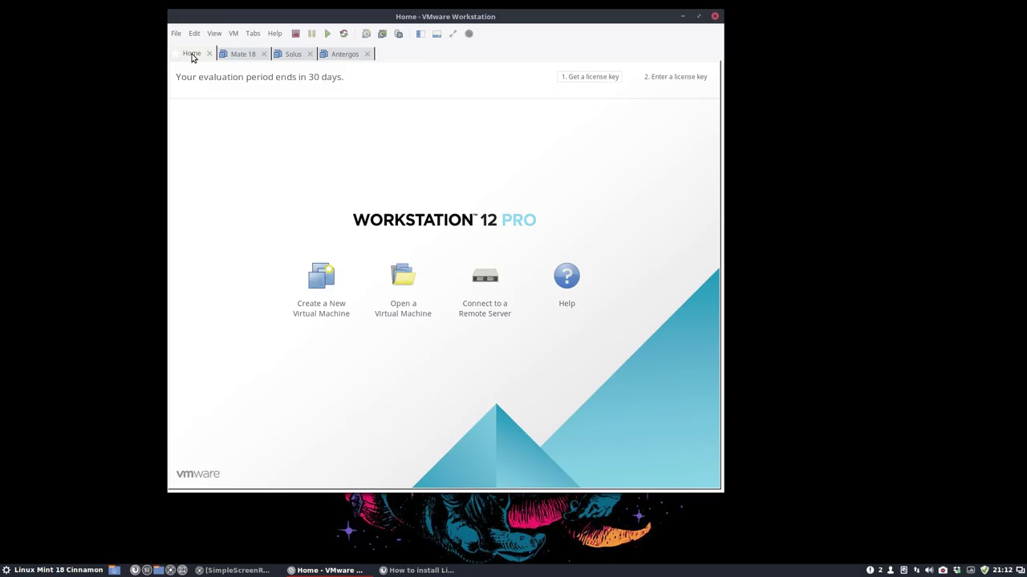
left_click(315, 285)
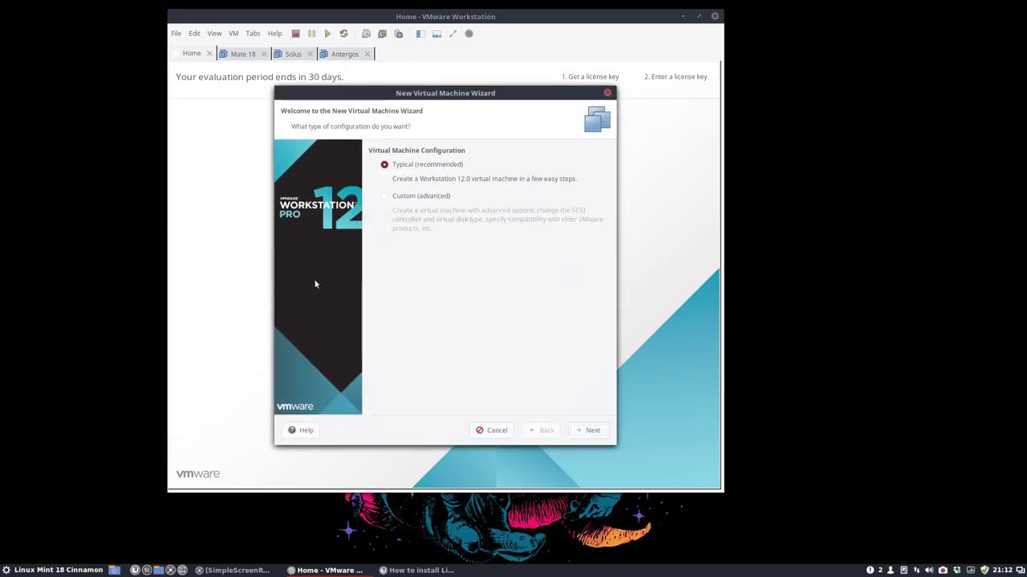
left_click(578, 431)
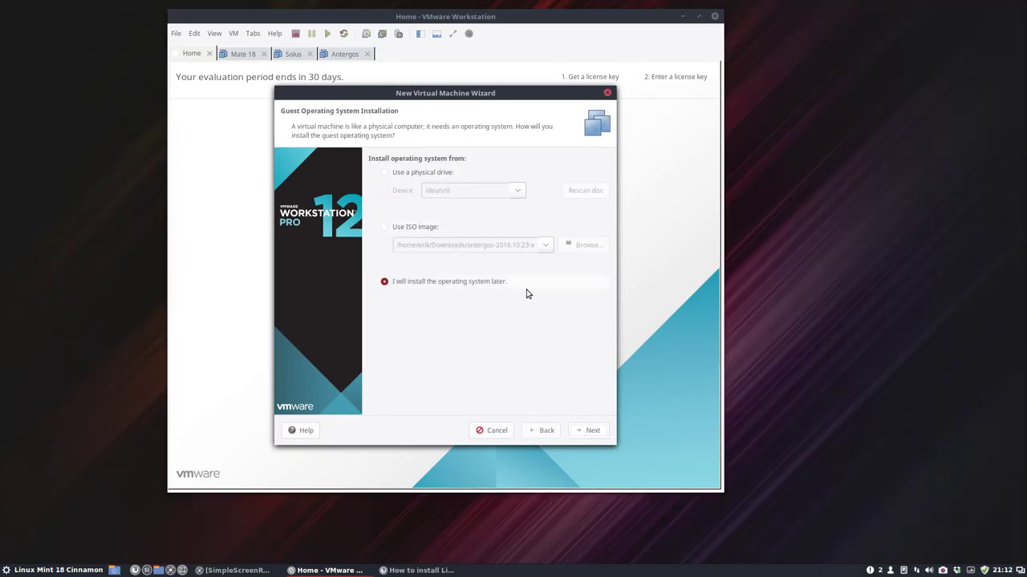
left_click(588, 431)
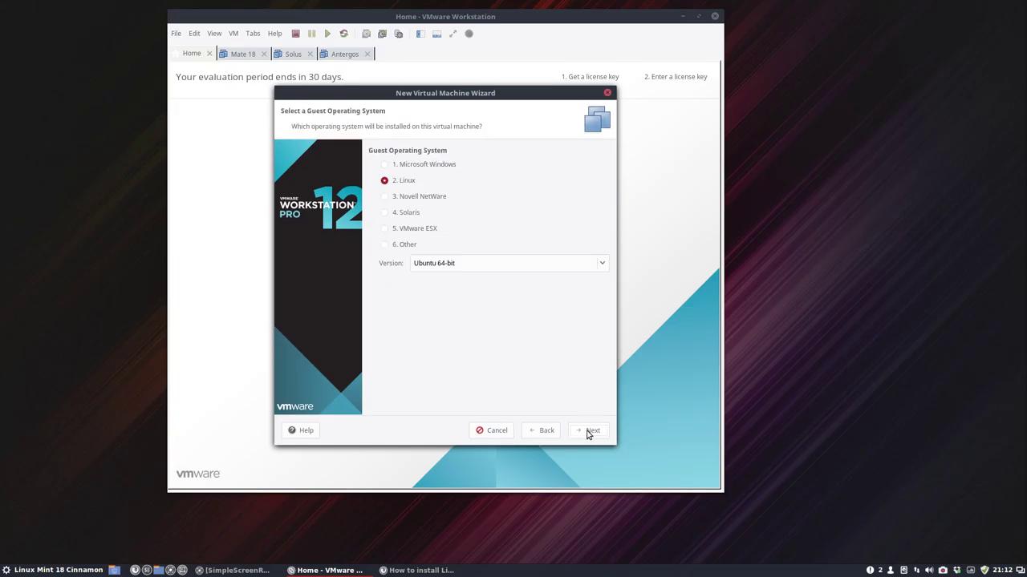
Set the guest operating system version to Other Linux 3.x kernel 64-bit and continue to the naming page
left_click(517, 265)
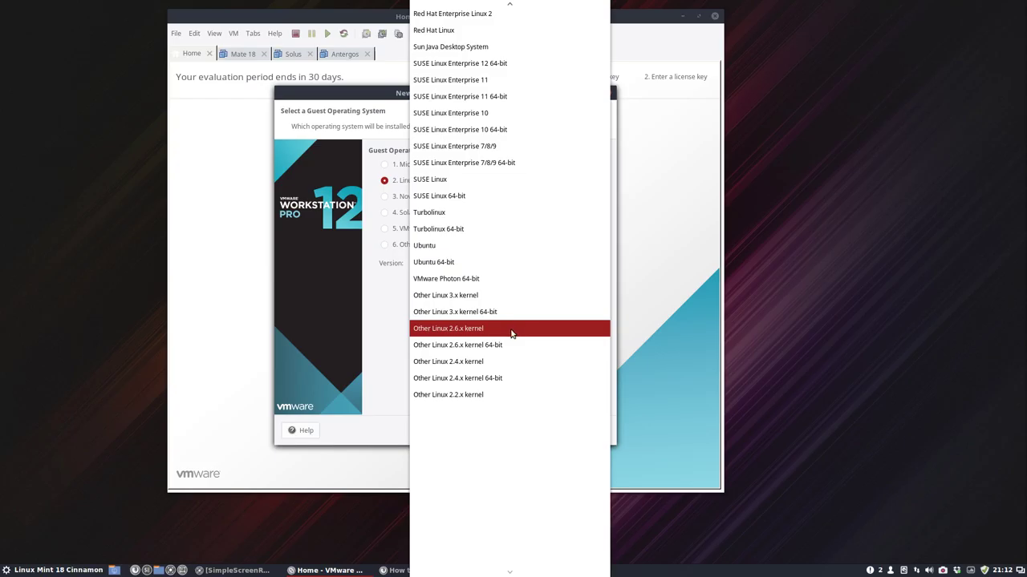
left_click(521, 313)
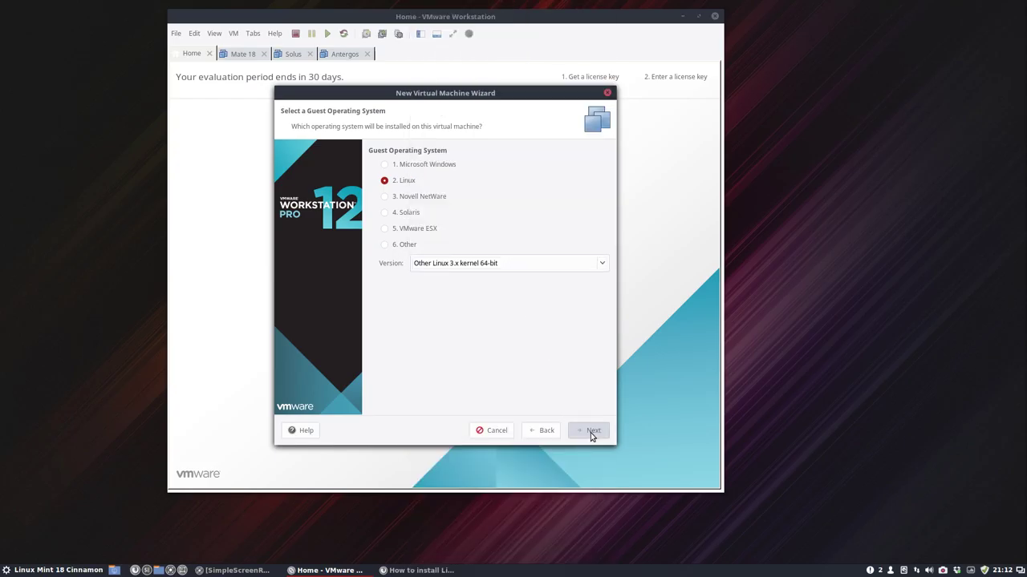
left_click(591, 431)
Name the virtual machine "Elementary Os VIA USB" and continue to the disk capacity page
key("Tab")
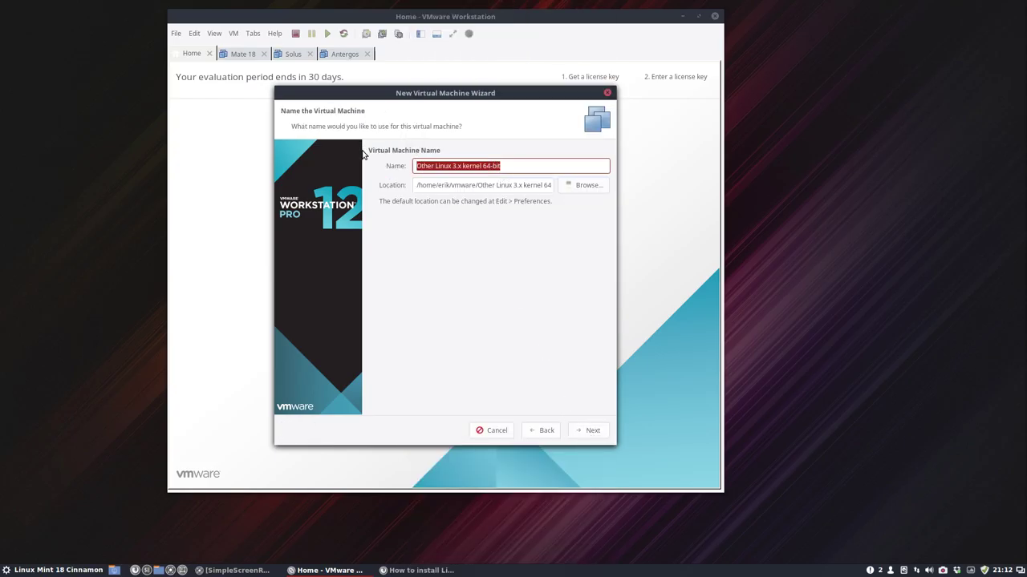
type("Elementary O")
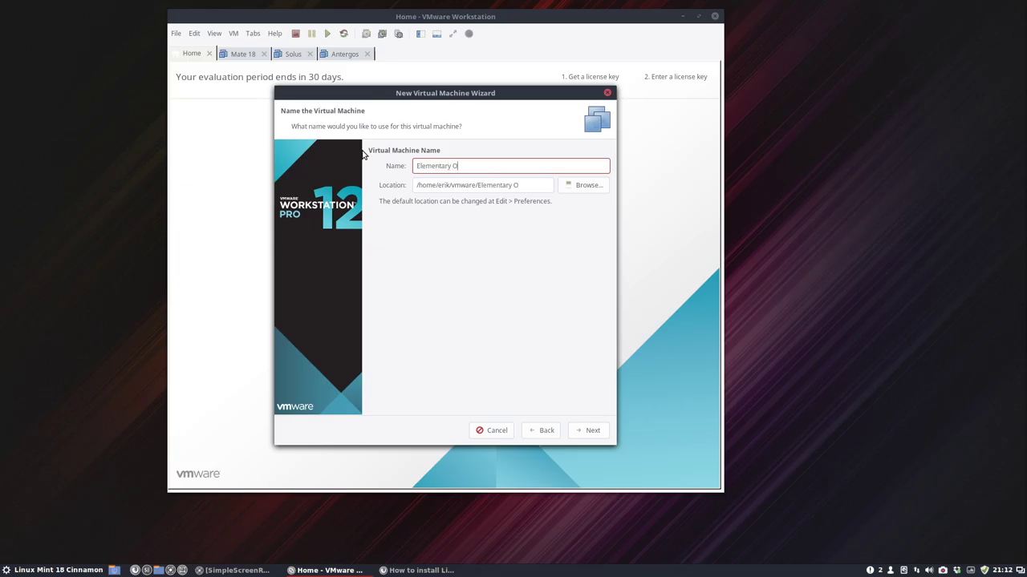
type("s VIA USB")
left_click(594, 431)
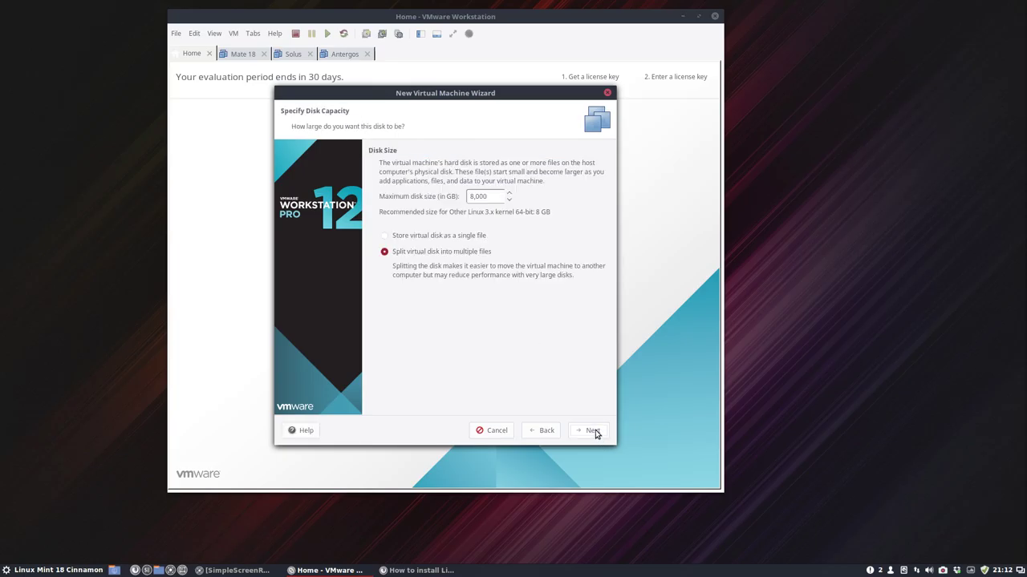
Change the maximum disk size of the new virtual machine's hard disk
triple_click(506, 197)
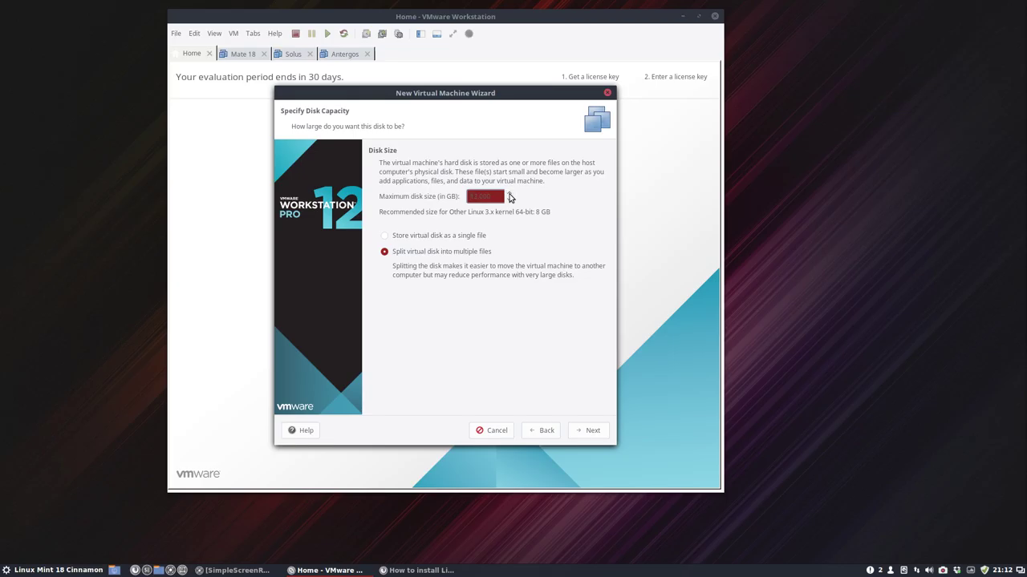